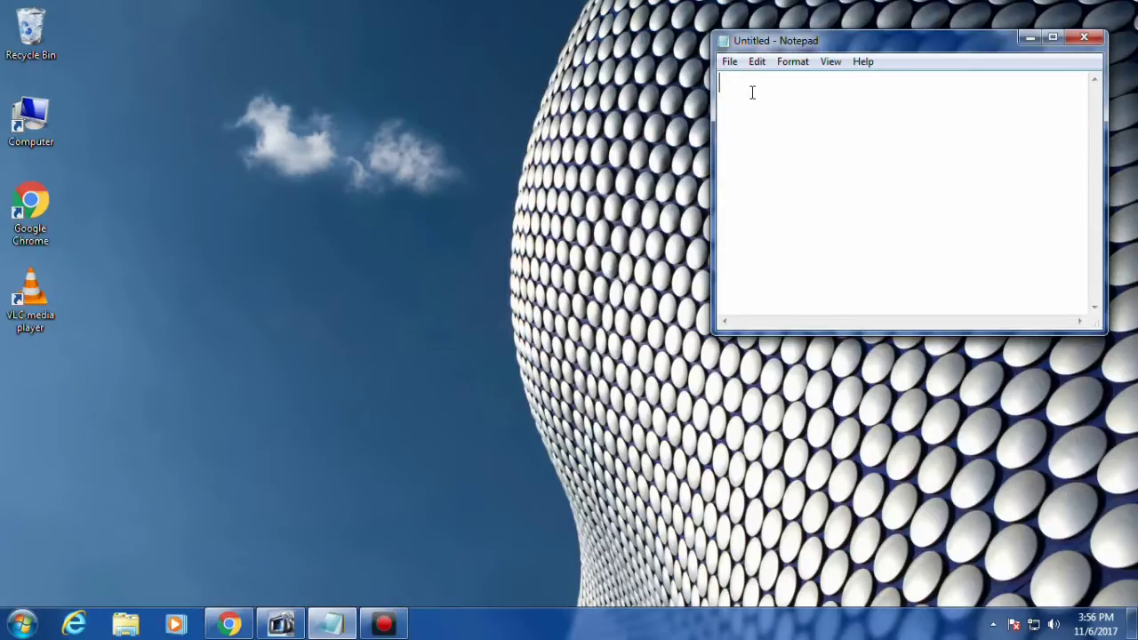
Step: Type the heading 'how to us ms word' and the first step '1) open ms word' in Notepad
text(hos)
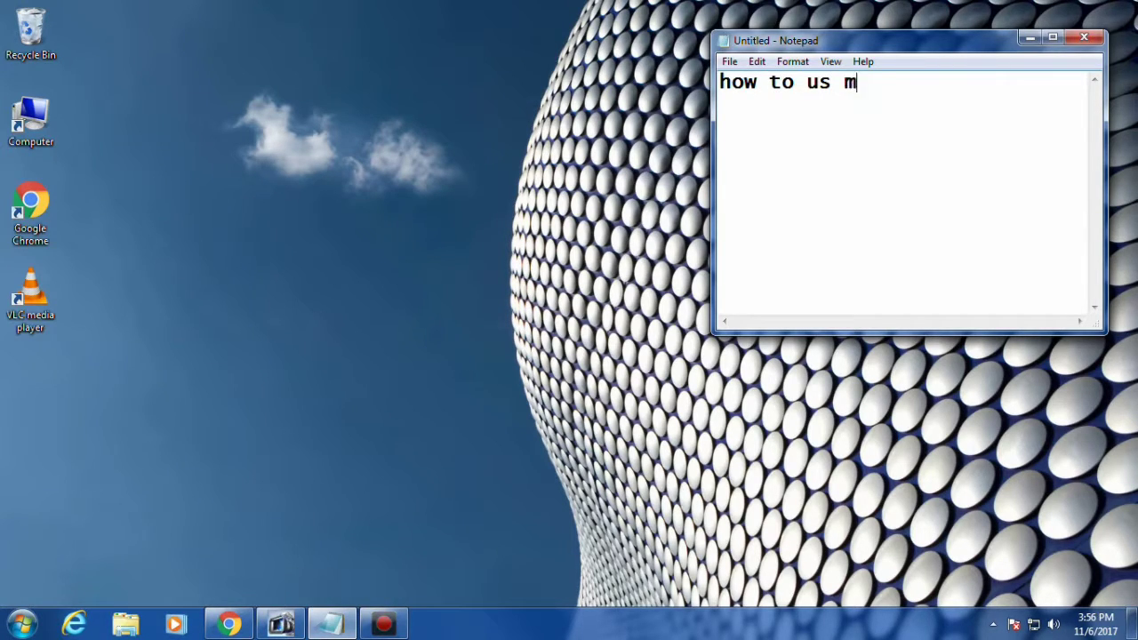
text(s wo)
text(rd)
text(1))
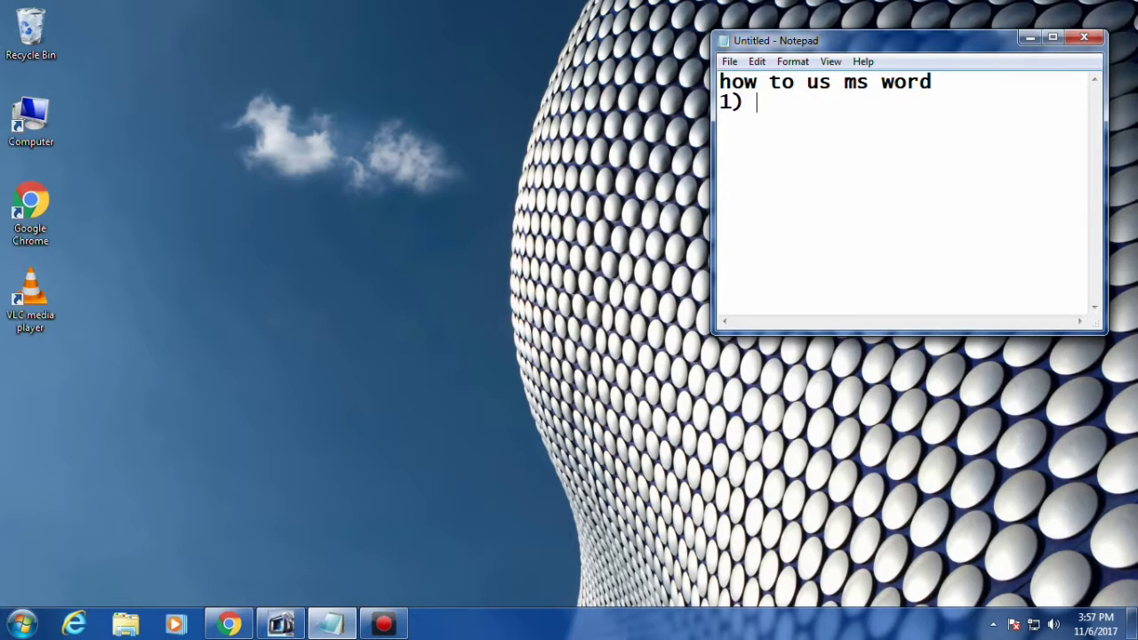
text(p)
text(op)
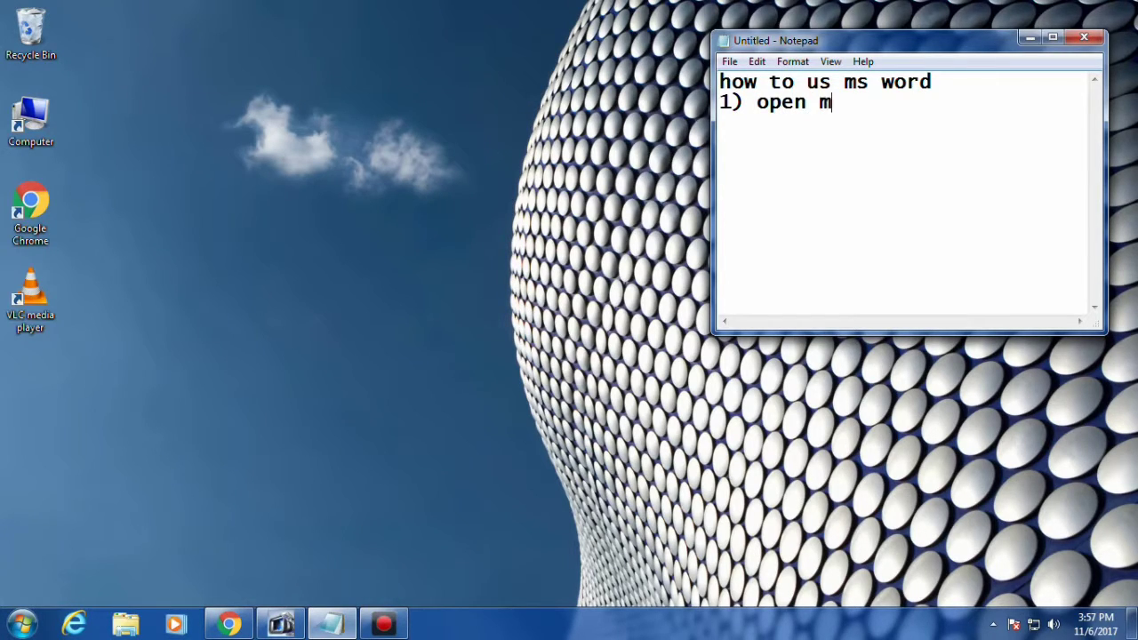
text( word-)
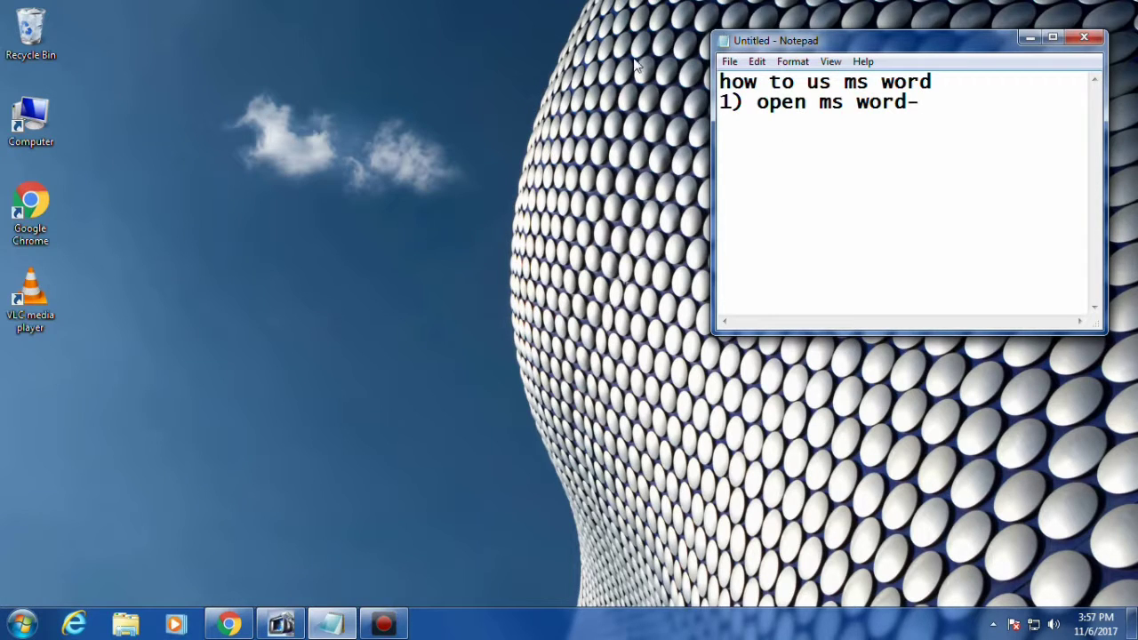
Step: Drag Microsoft Word from Start > All Programs onto the desktop as a shortcut and launch it
right_click(308, 178)
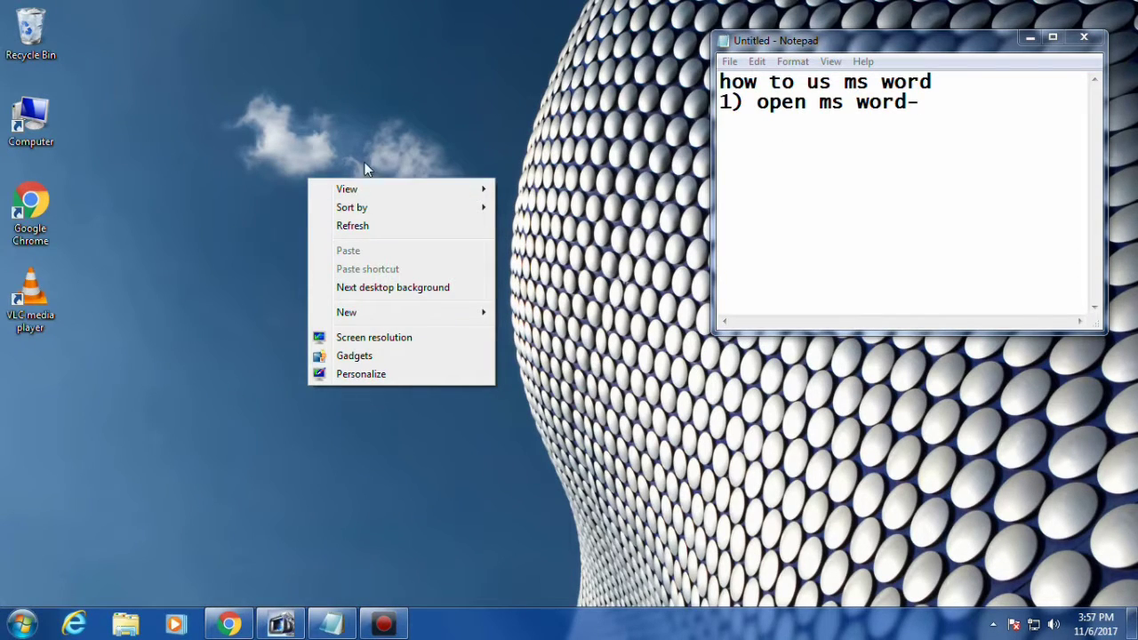
right_click(322, 107)
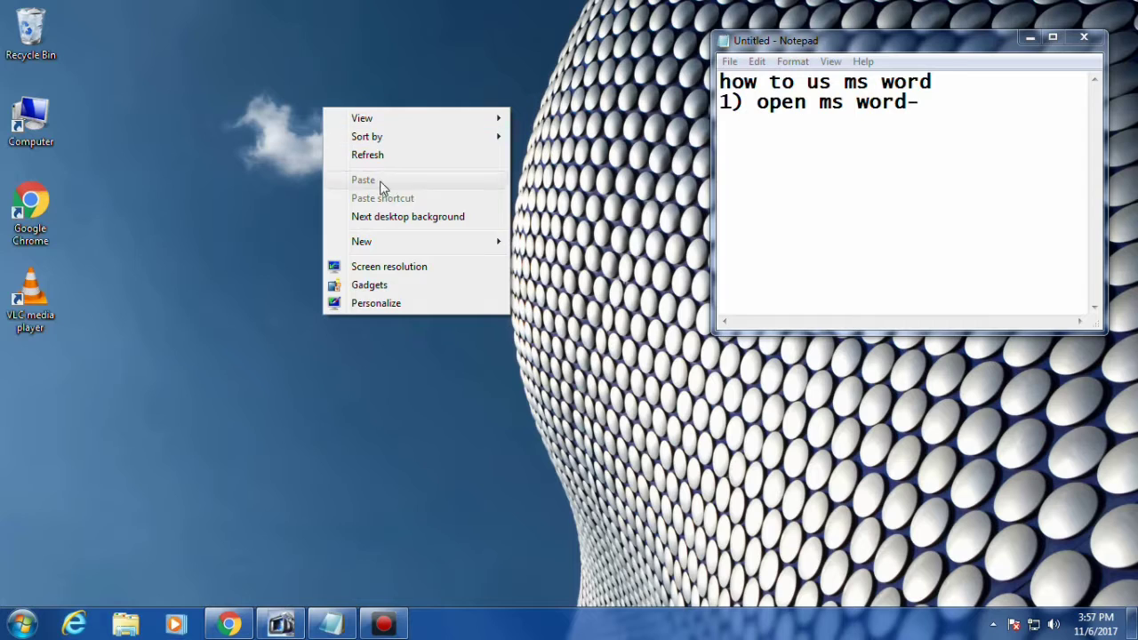
mouse_move(409, 241)
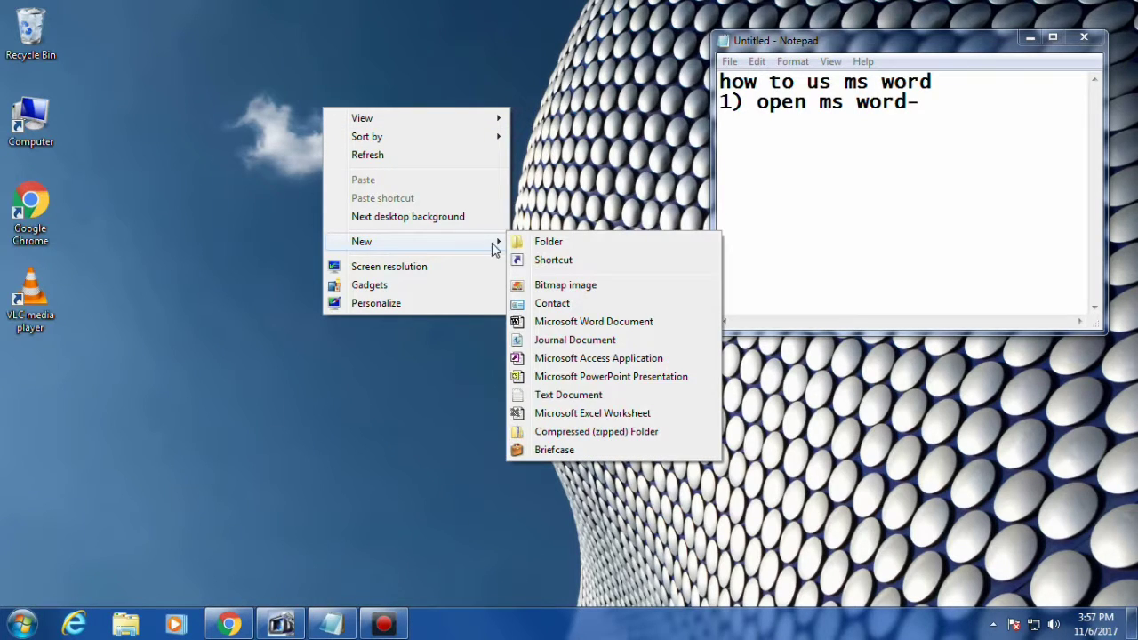
click(276, 311)
click(19, 622)
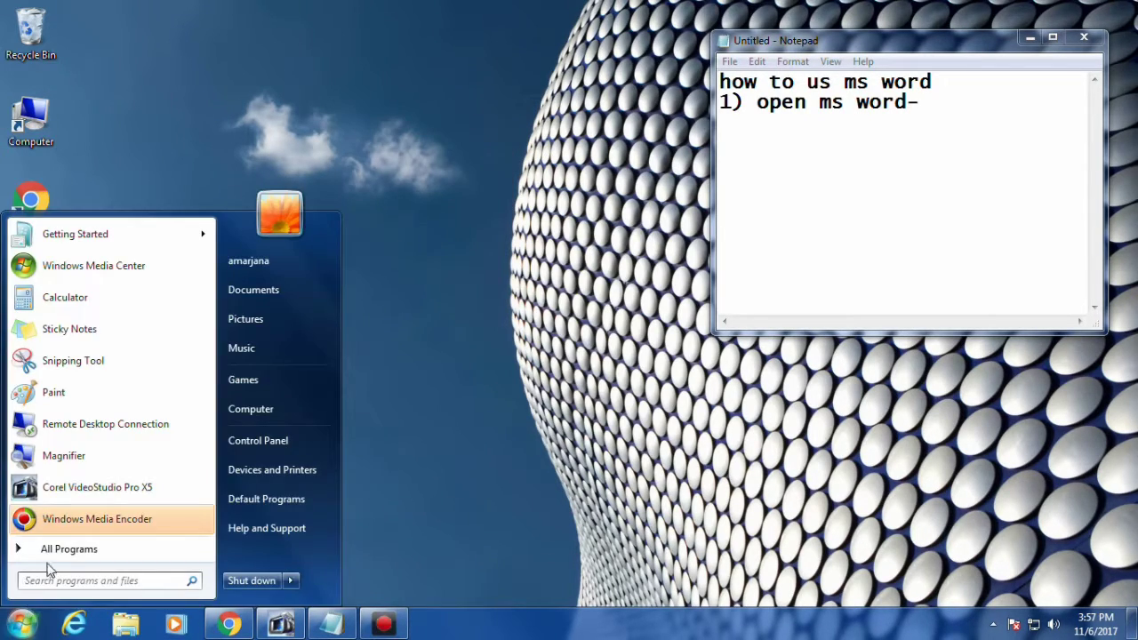
click(49, 549)
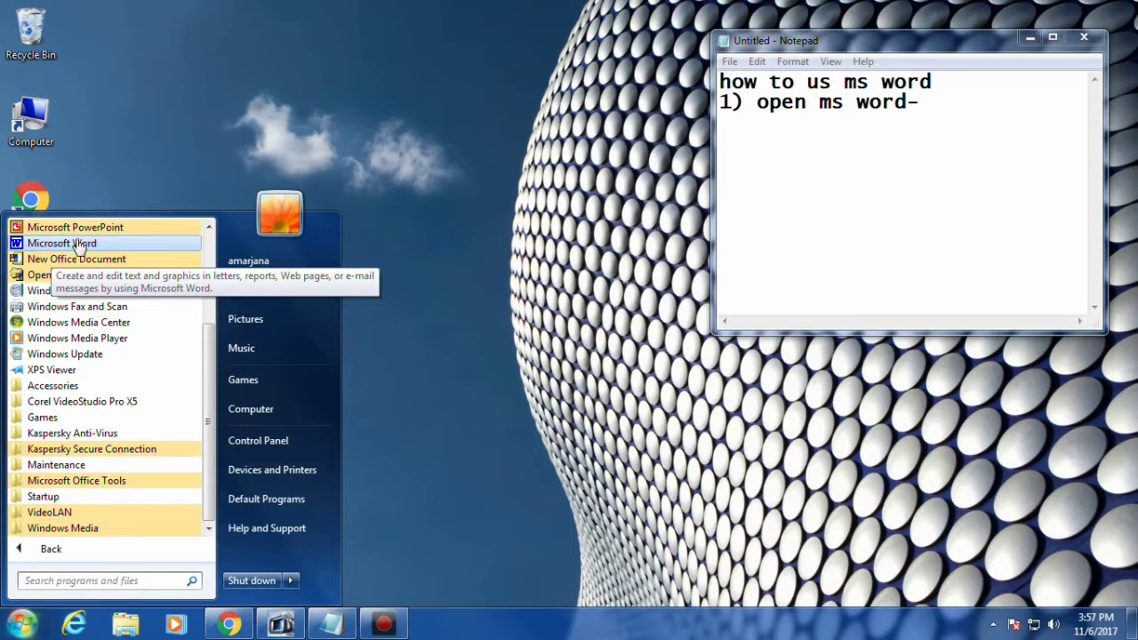
mouse_move(163, 155)
mouse_down()
mouse_move(40, 374)
mouse_move(61, 396)
mouse_up()
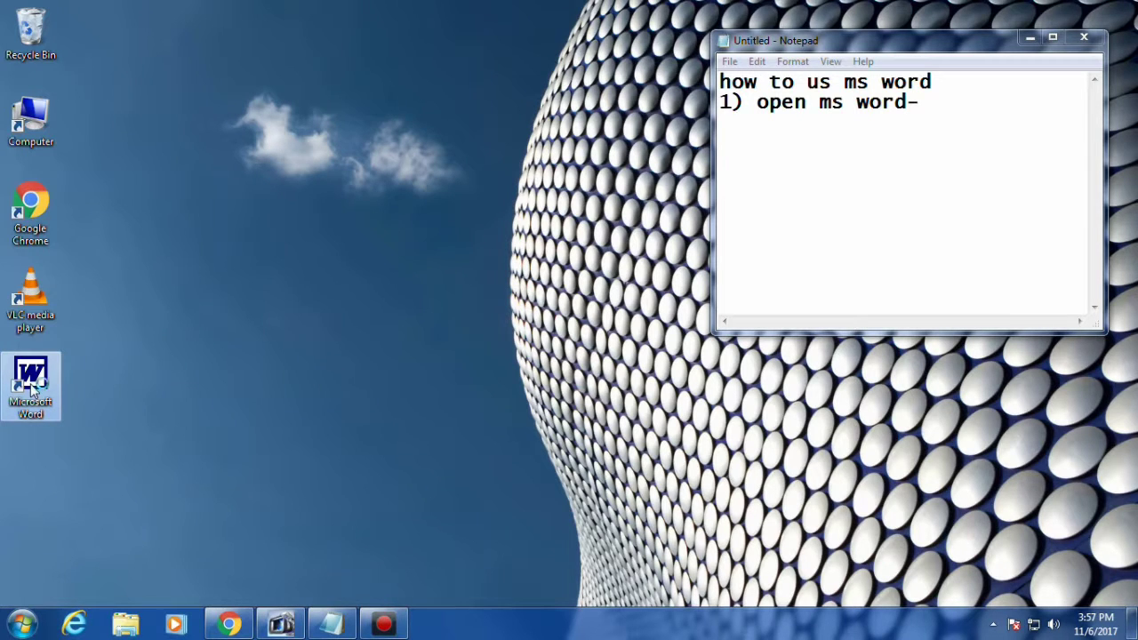
double_click(32, 380)
Step: Bring Word in front of Notepad and start a new blank document from the File menu
right_click(209, 273)
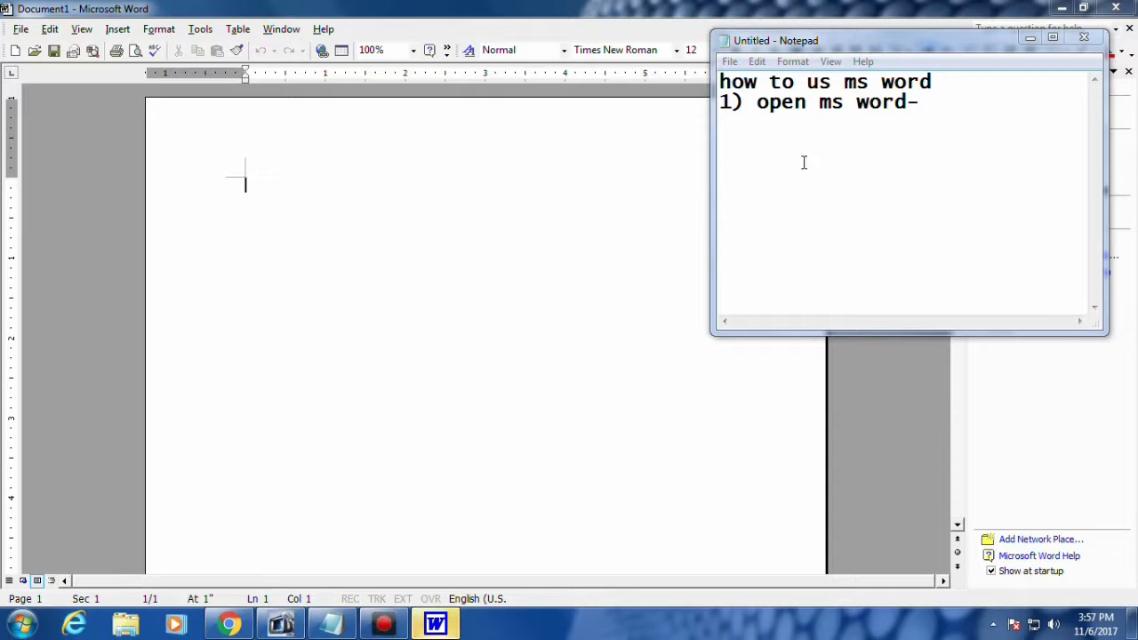
click(323, 201)
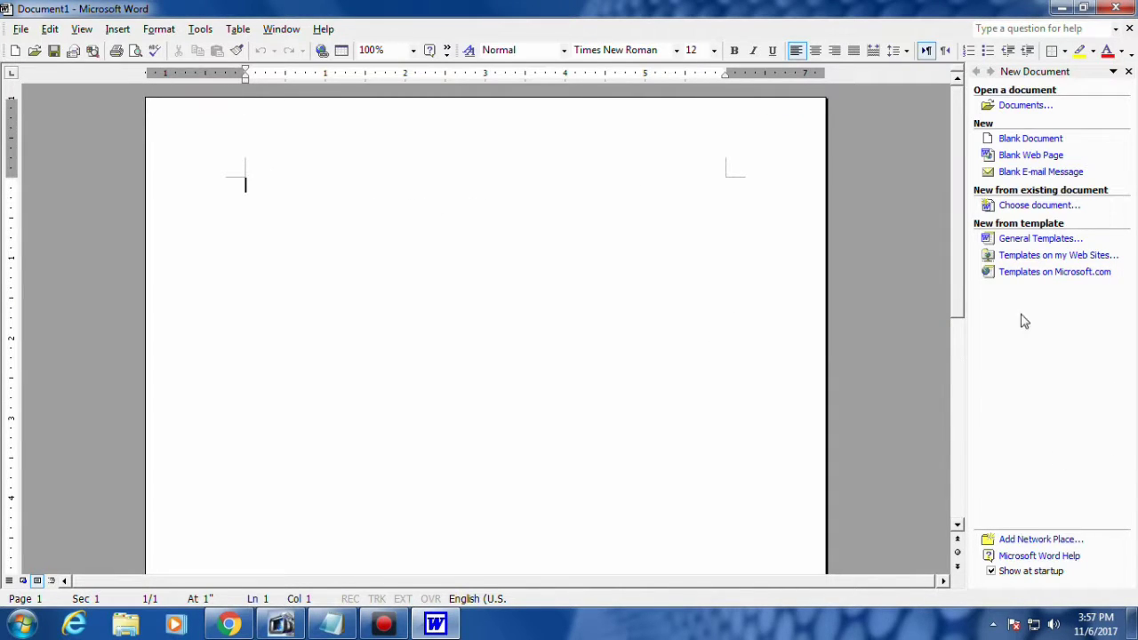
click(21, 30)
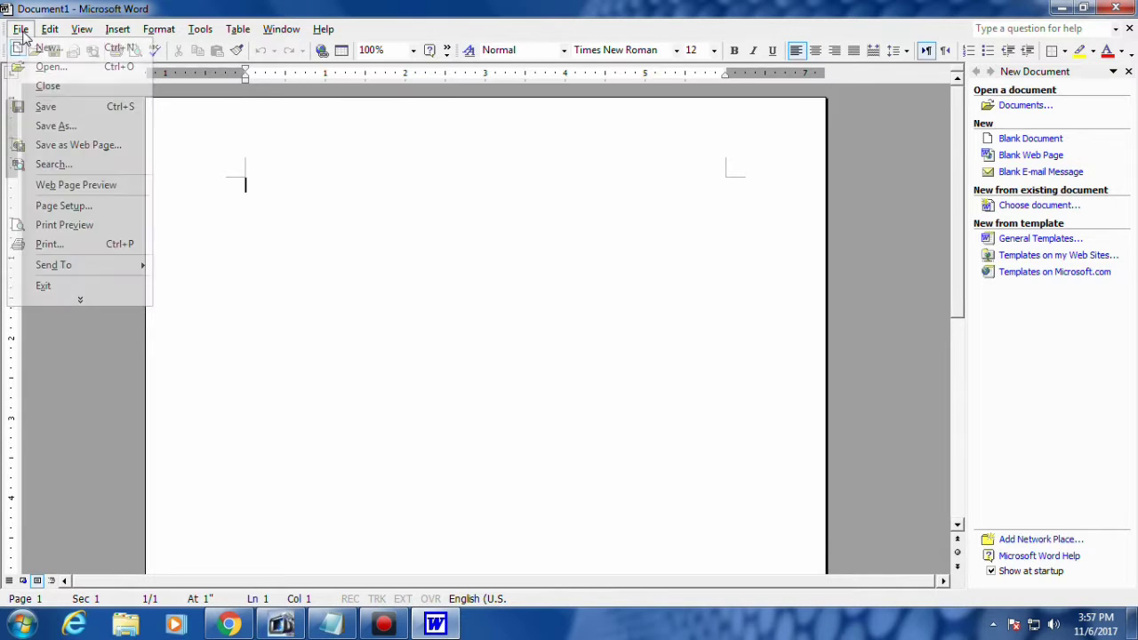
click(29, 50)
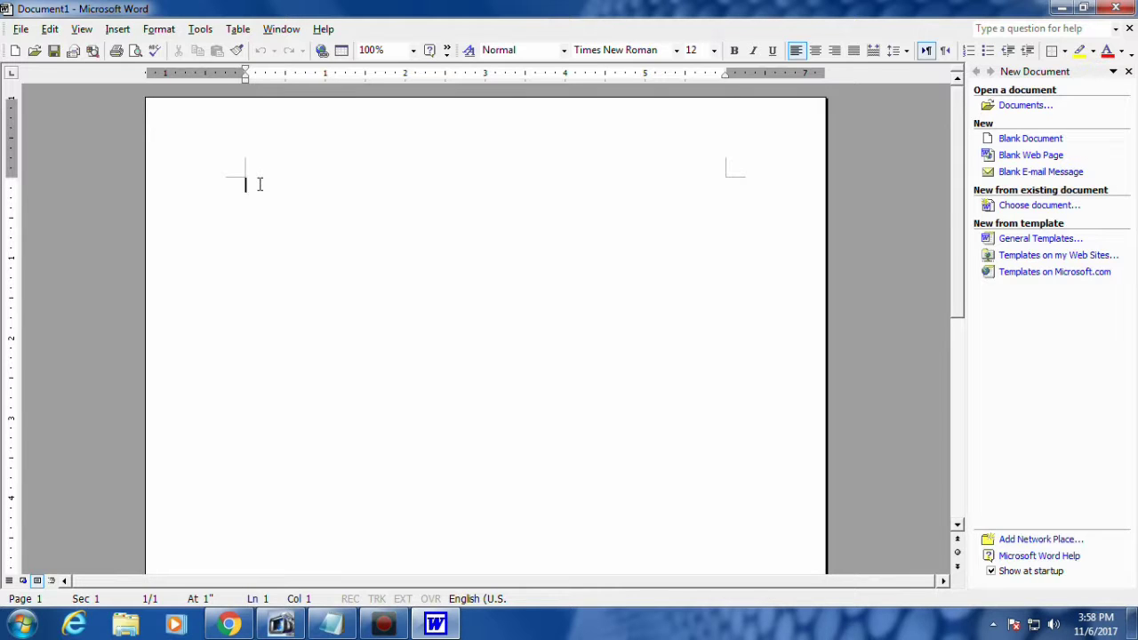
Step: Write the line 'Type any text' on the first page, fixing the typo, and select it
text(very )
text(ea)
text(sy)
key(BackSpace)
key(BackSpace)
key(BackSpace)
key(BackSpace)
key(BackSpace)
key(BackSpace)
key(BackSpace)
key(BackSpace)
key(BackSpace)
key(BackSpace)
text(tye an)
text(y te)
text(x)
text(t)
drag(338, 183, 258, 185)
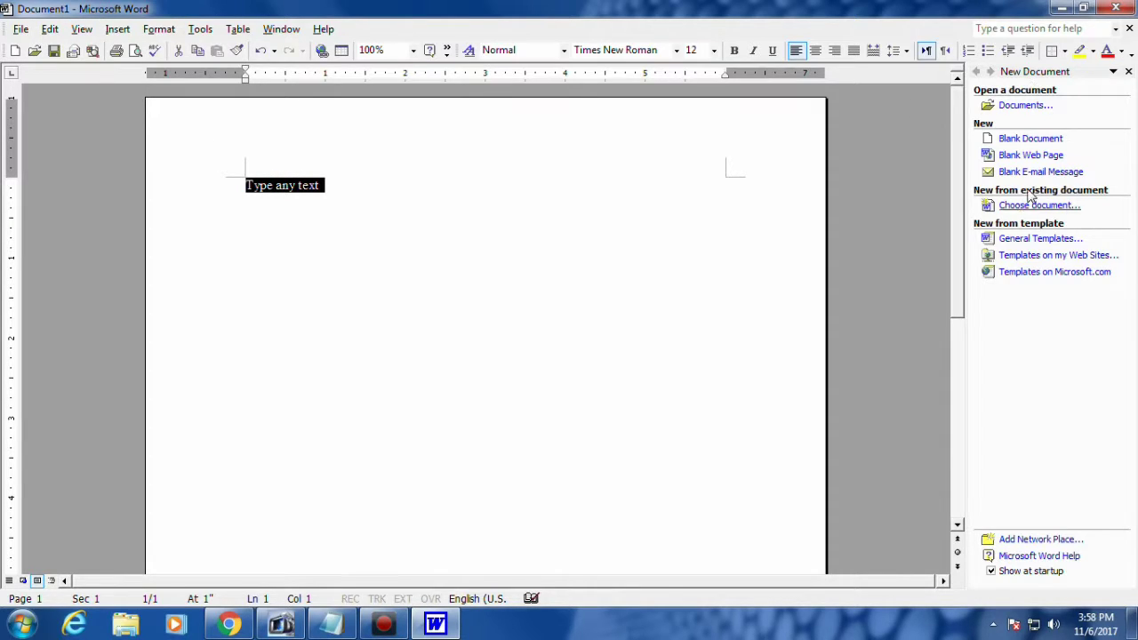
Step: Format 'Type any text' as bold 20-point Times New Roman, after trying Symbol and Tahoma
click(80, 29)
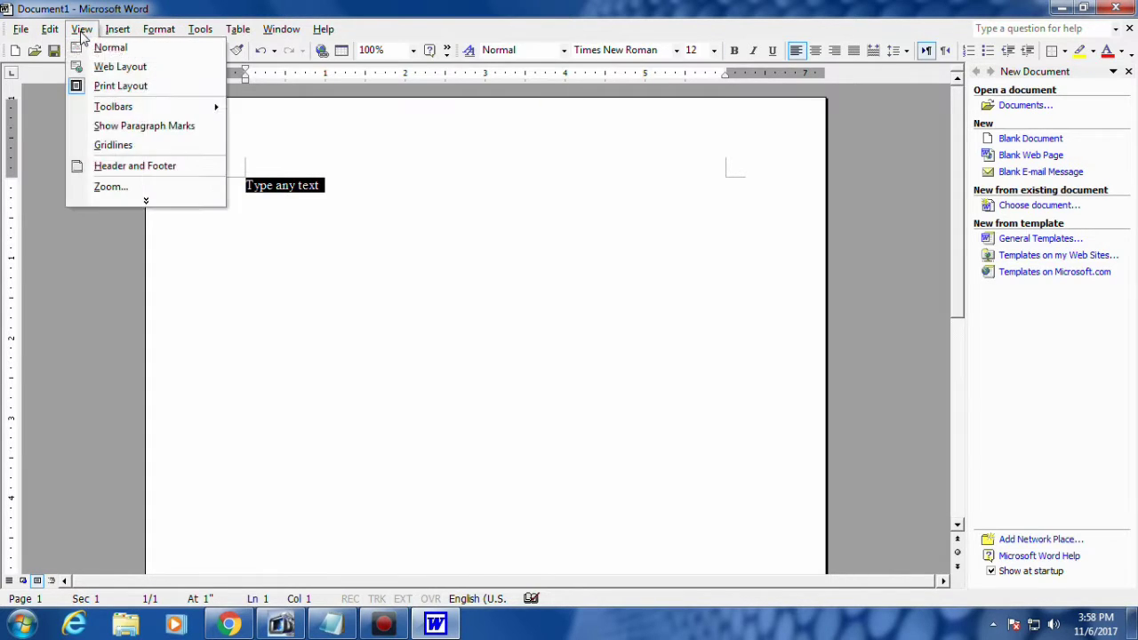
click(160, 31)
click(160, 31)
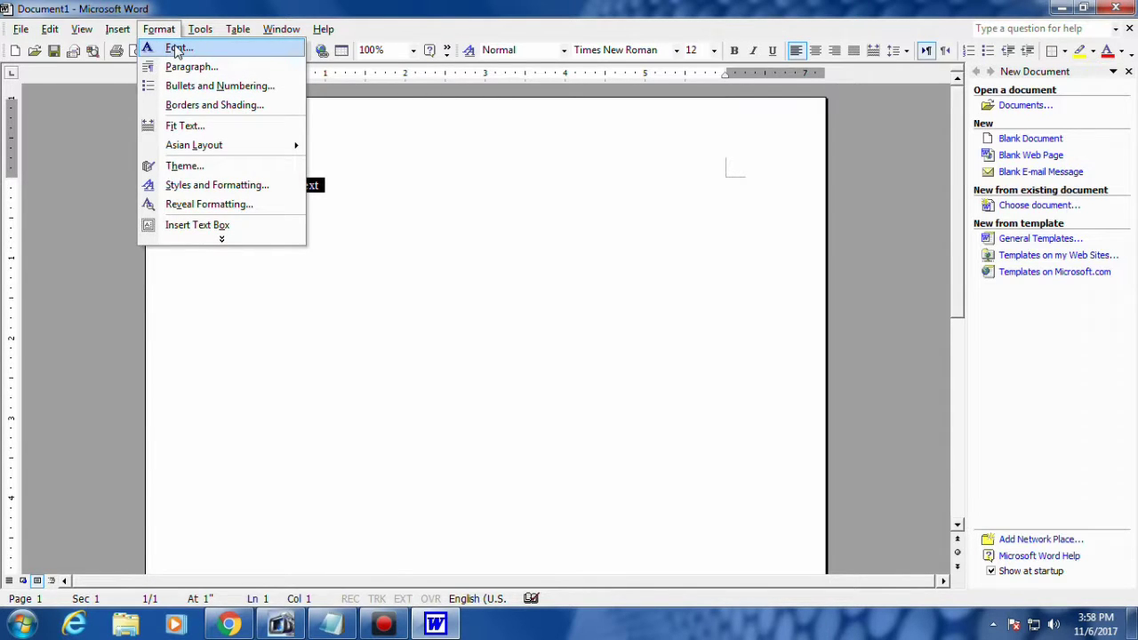
click(177, 49)
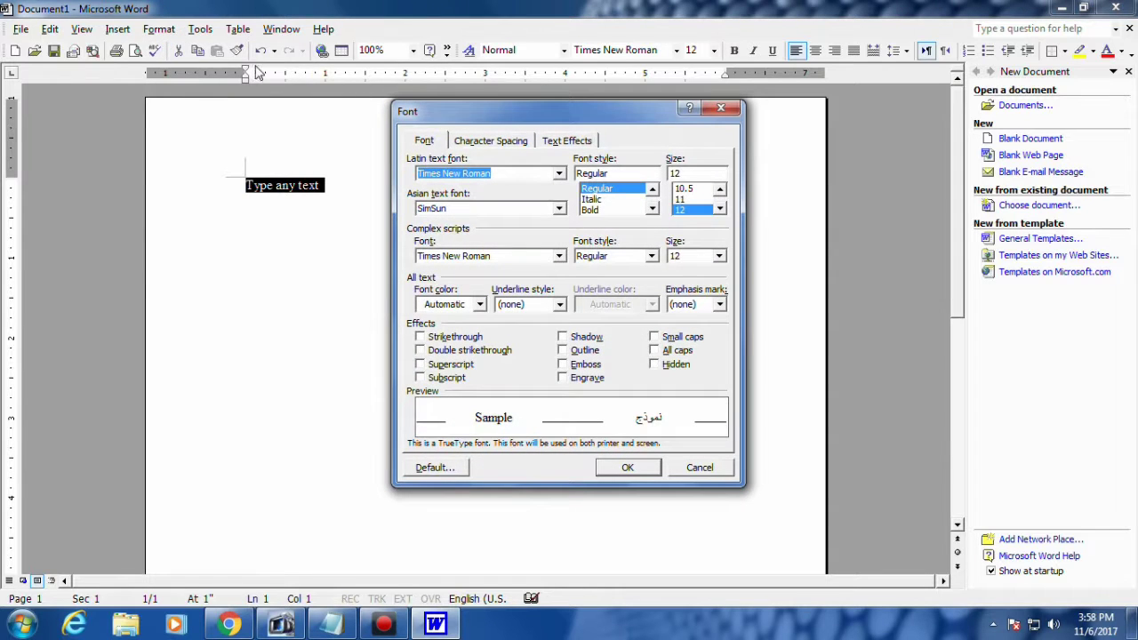
click(560, 174)
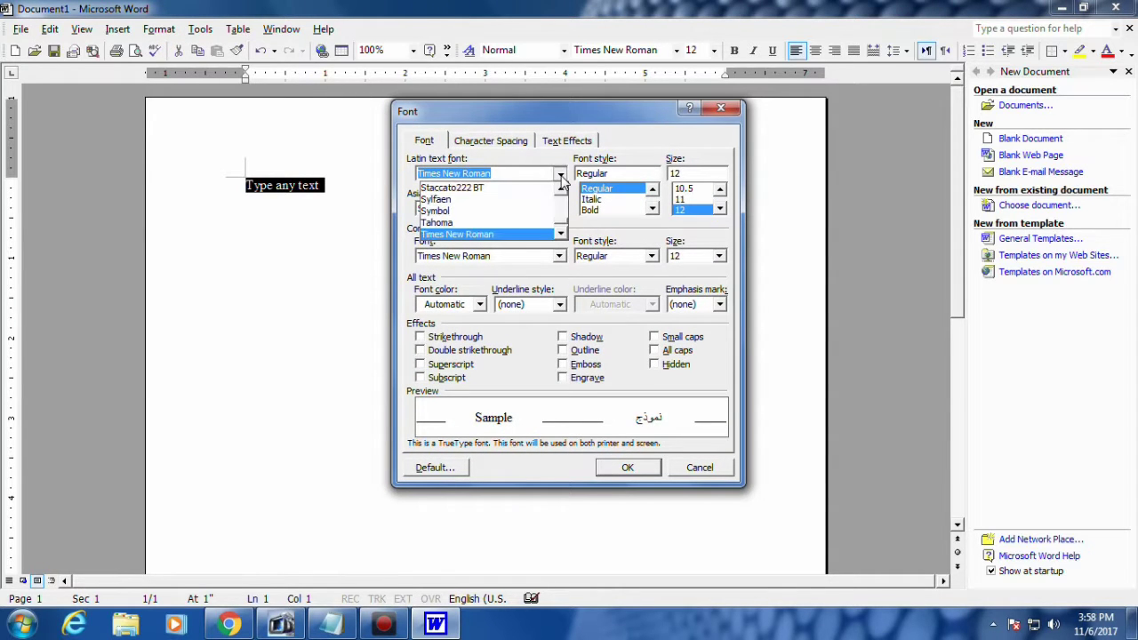
click(463, 213)
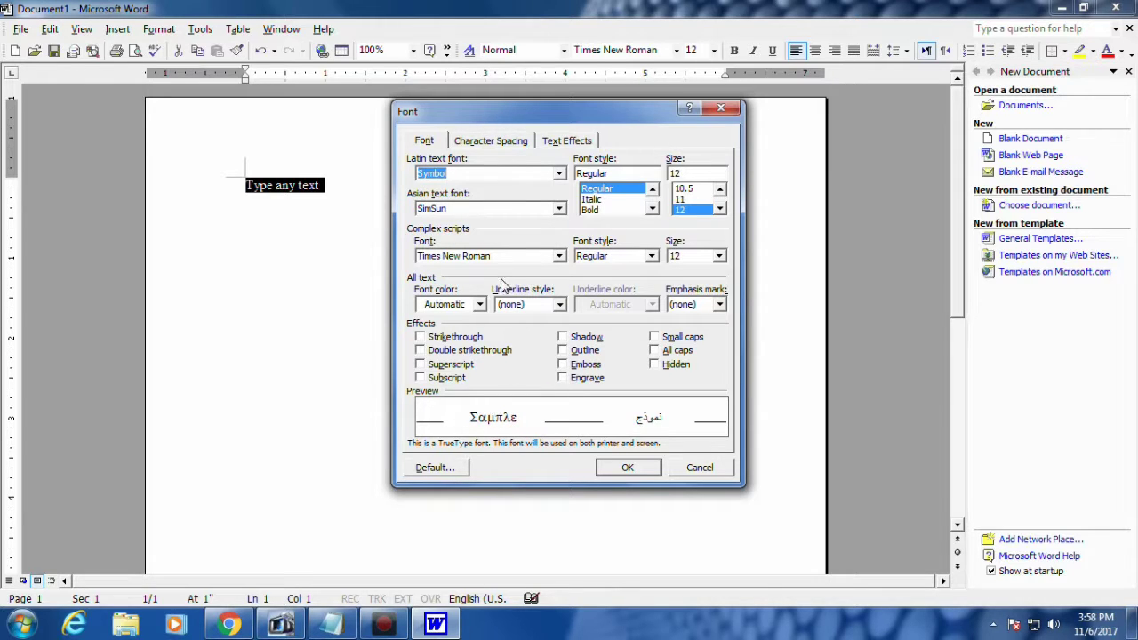
click(559, 174)
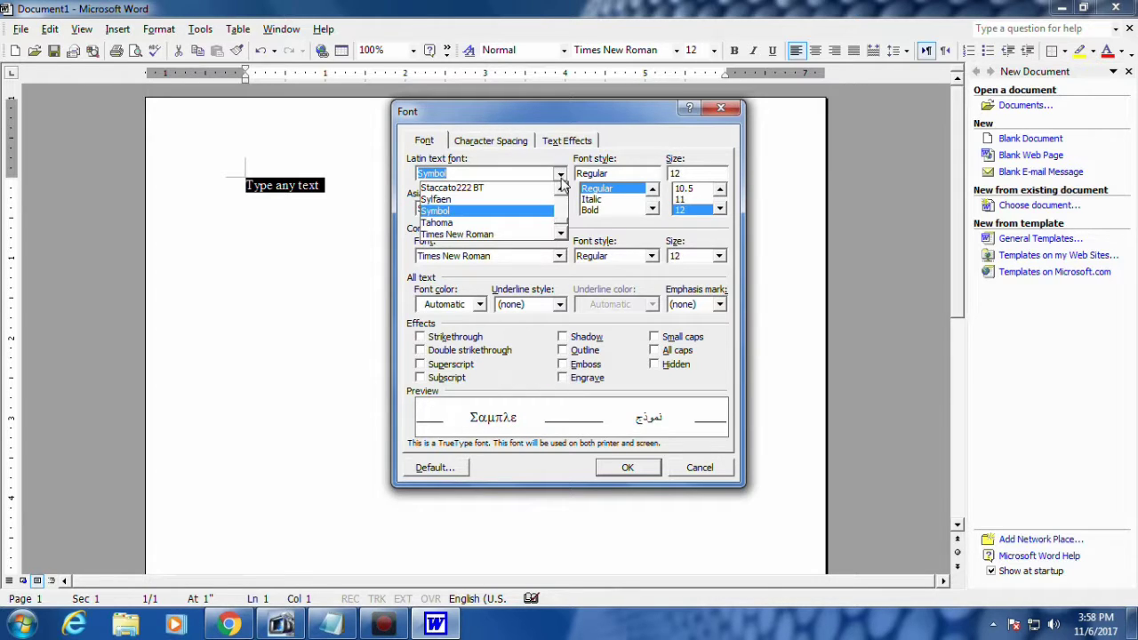
click(484, 223)
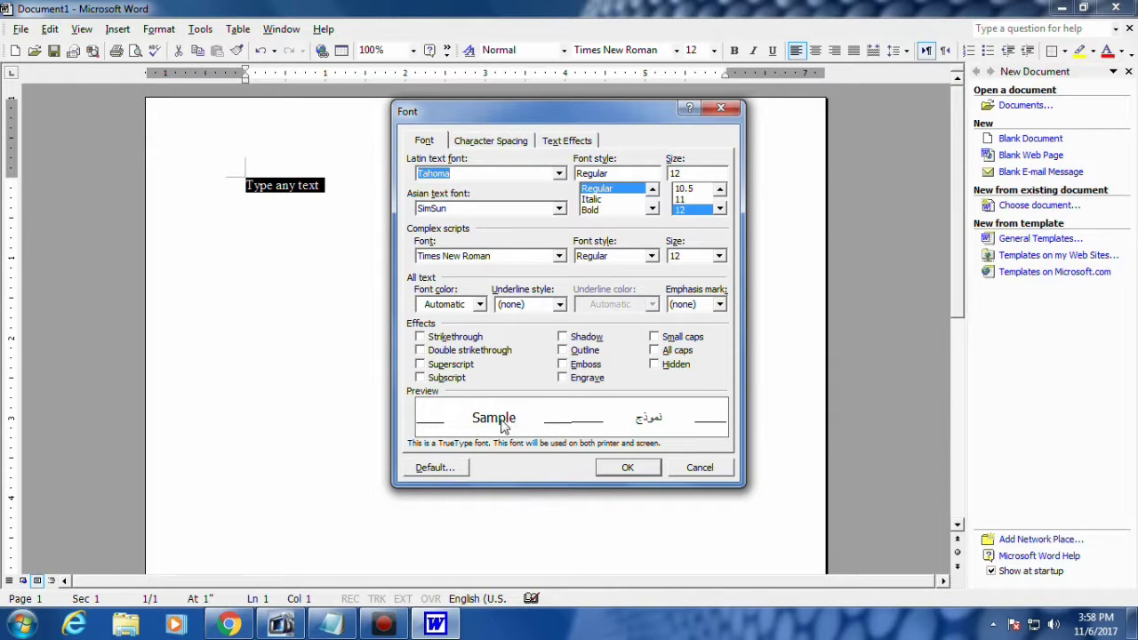
click(559, 175)
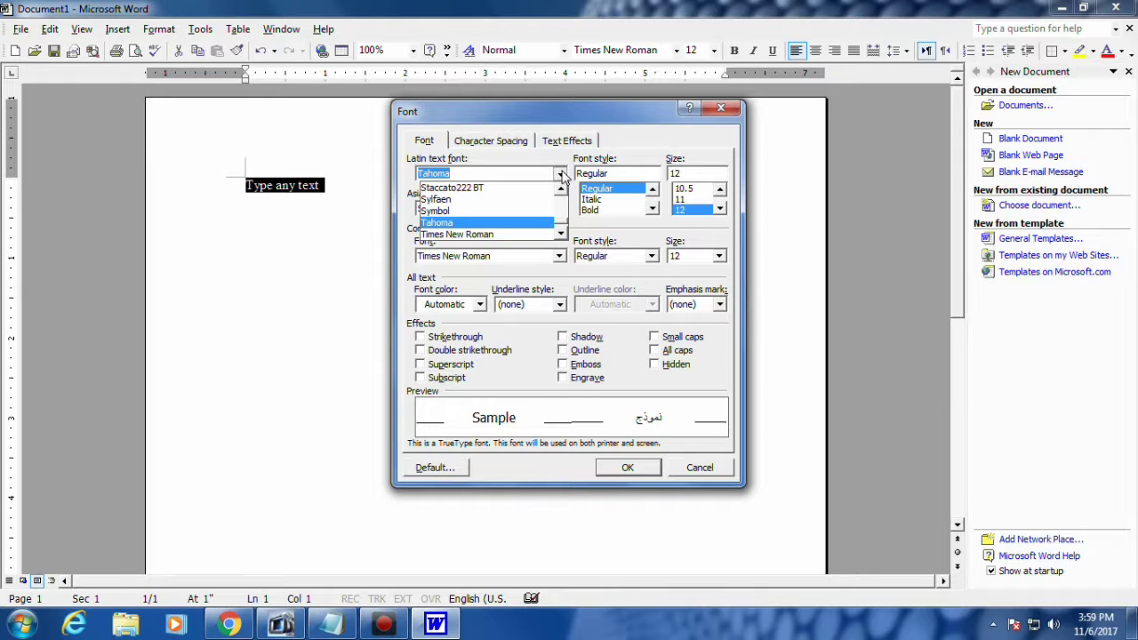
click(494, 235)
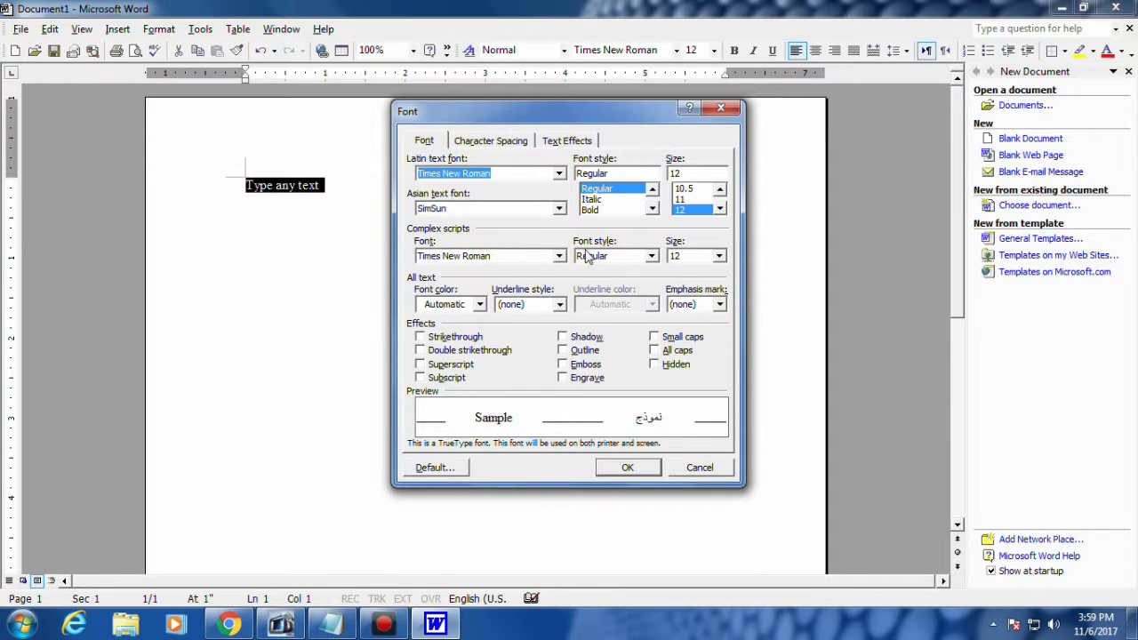
click(597, 200)
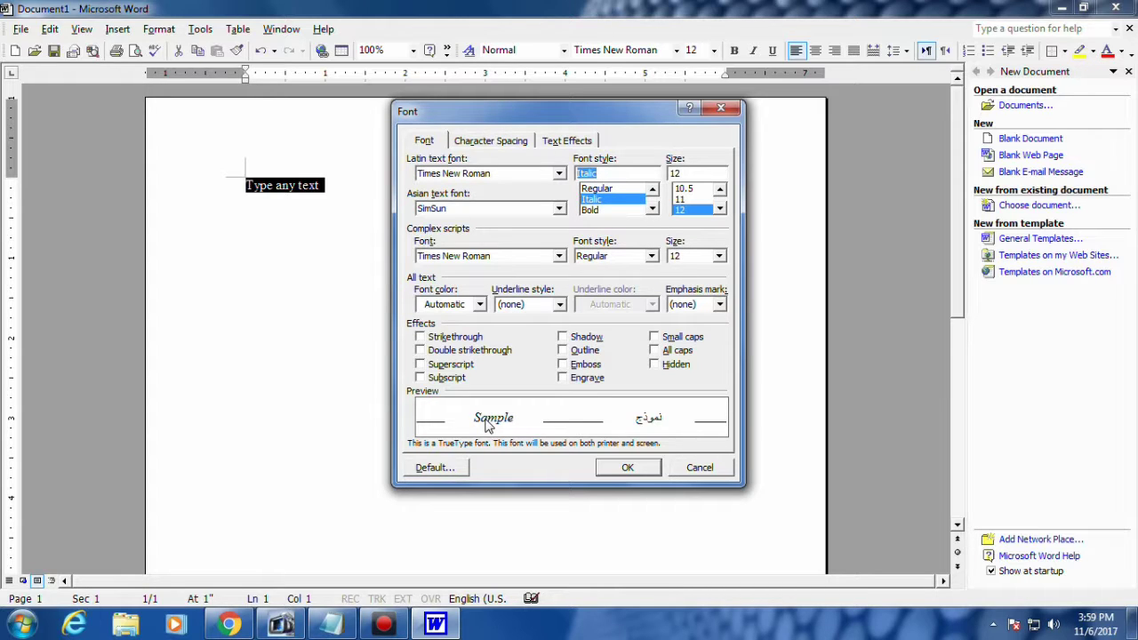
click(594, 210)
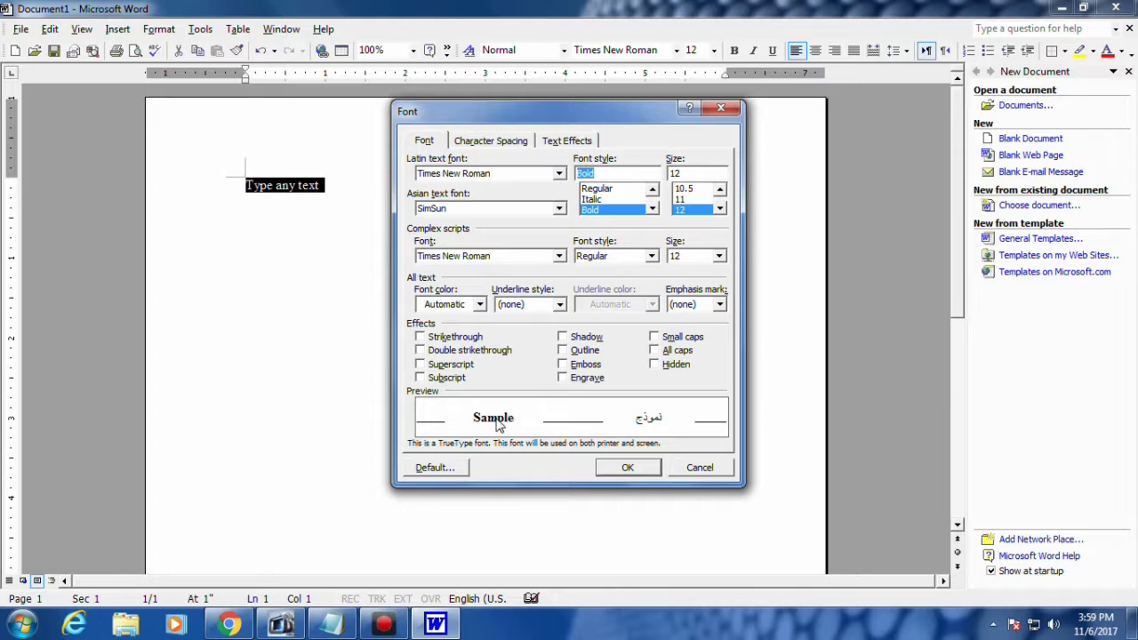
click(691, 173)
text(20)
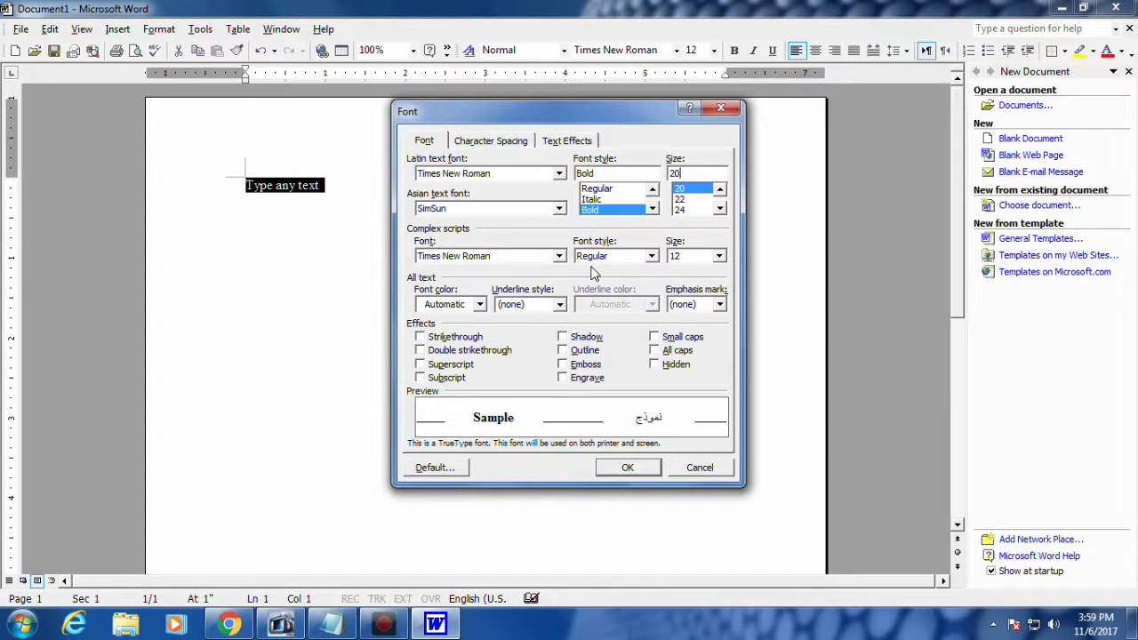
click(626, 466)
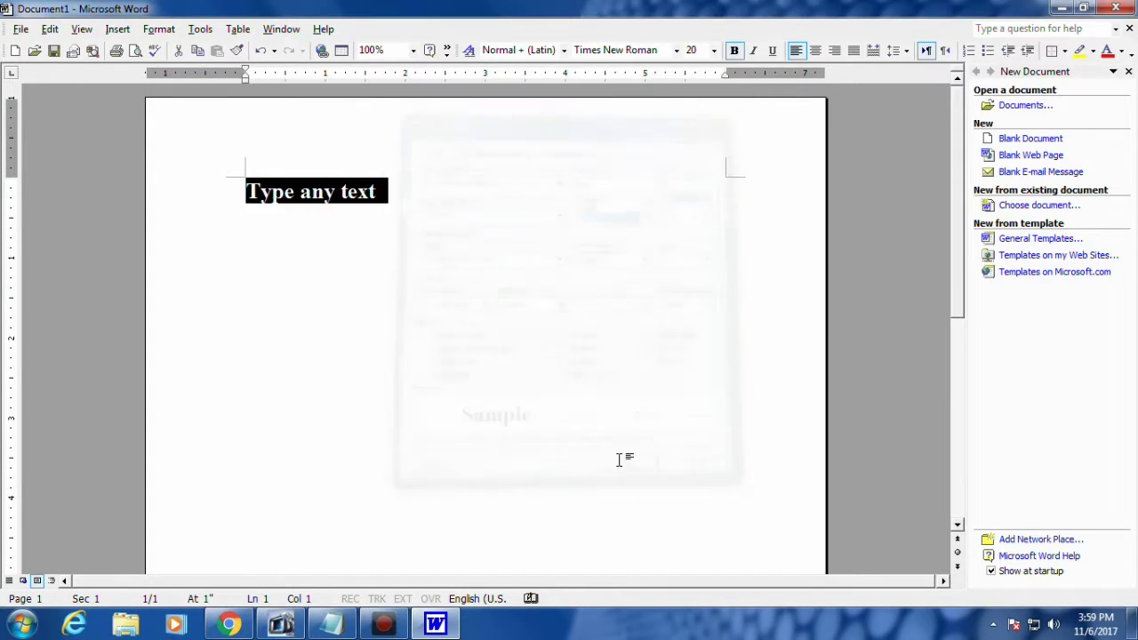
Step: Set the heading paragraph to right-to-left direction in the Paragraph dialog
drag(416, 189, 298, 185)
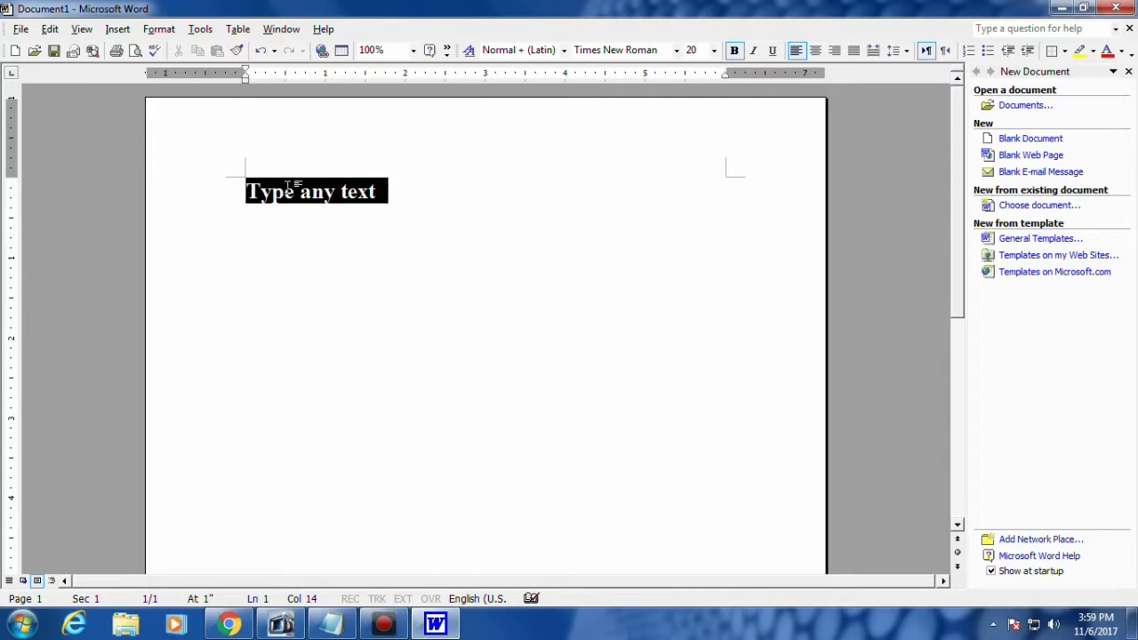
click(380, 213)
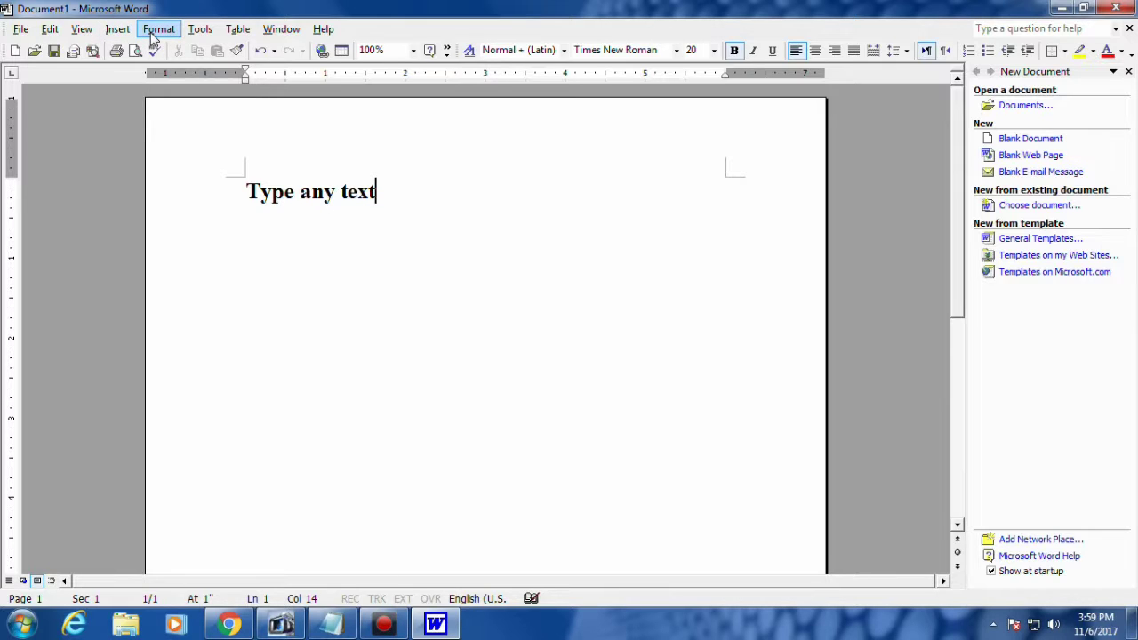
click(152, 37)
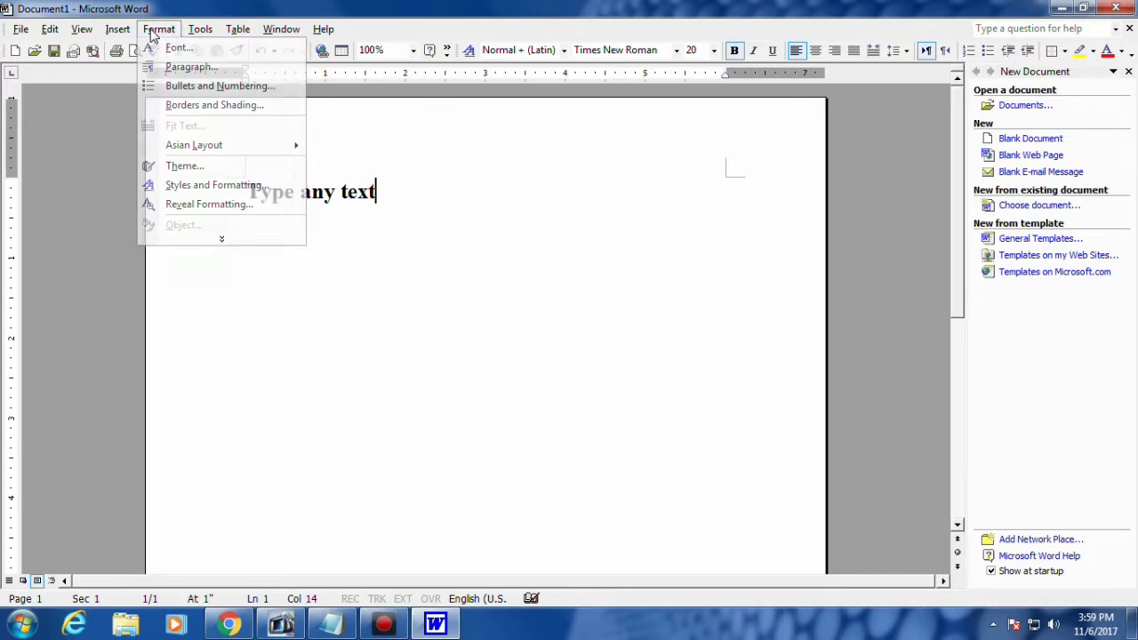
click(185, 68)
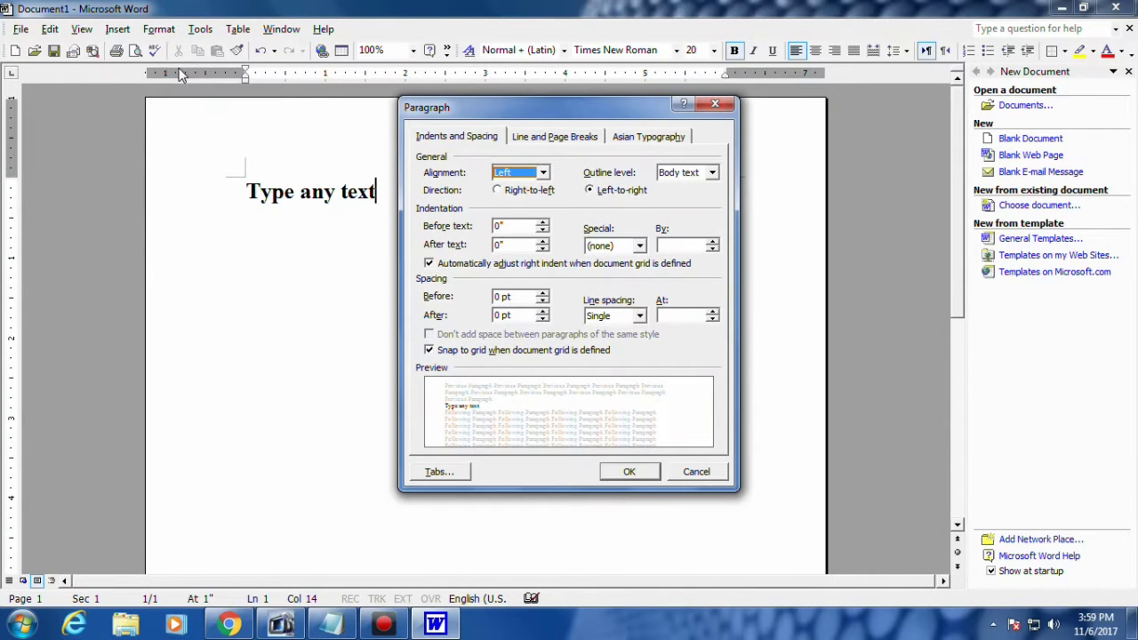
drag(477, 117, 513, 117)
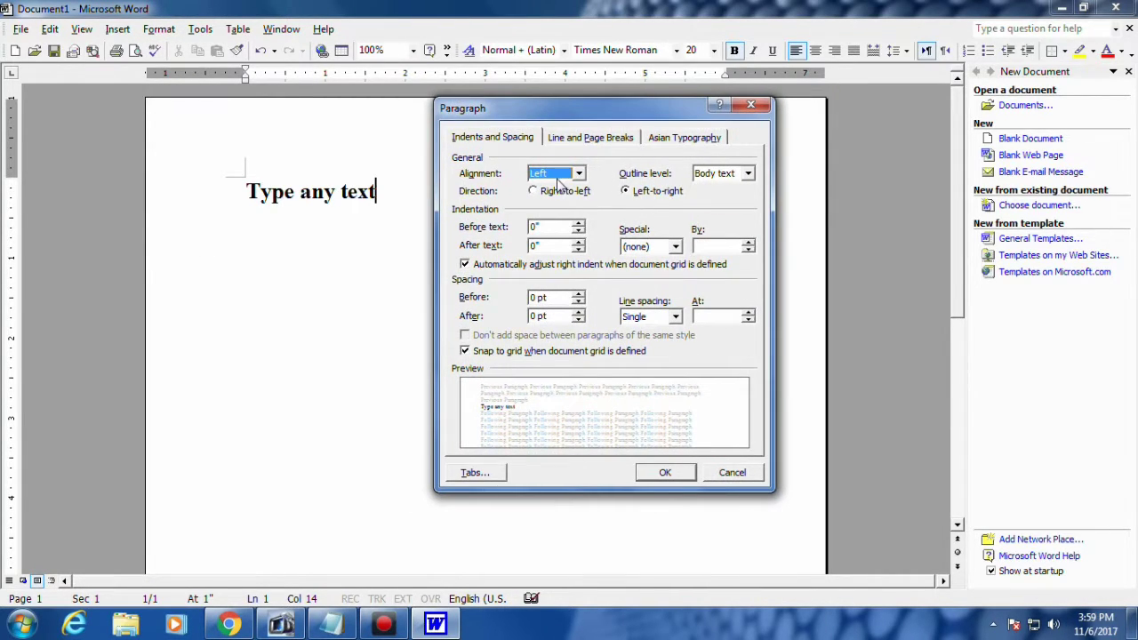
click(537, 193)
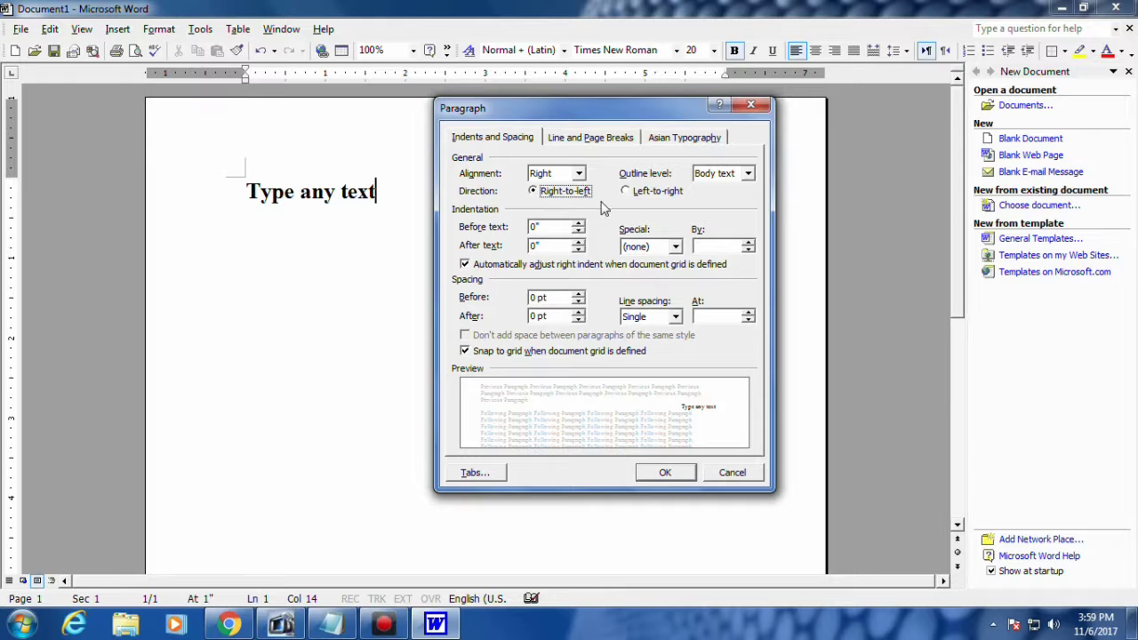
click(627, 193)
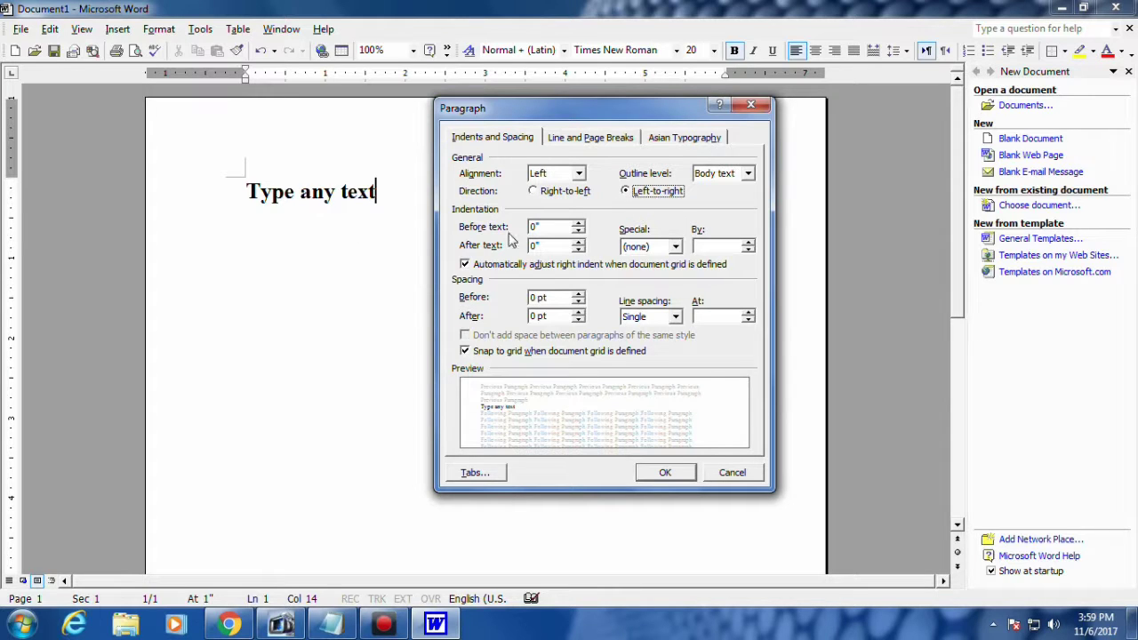
click(541, 192)
click(665, 472)
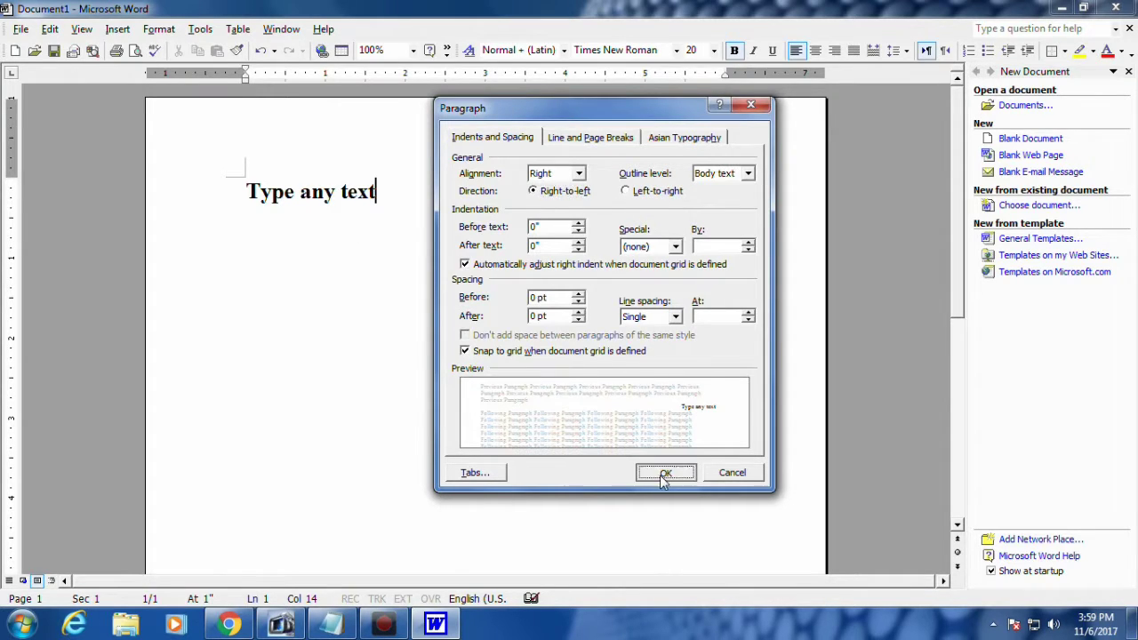
Step: Reselect the heading and set its paragraph back to left-to-right, left-aligned
drag(724, 195, 632, 231)
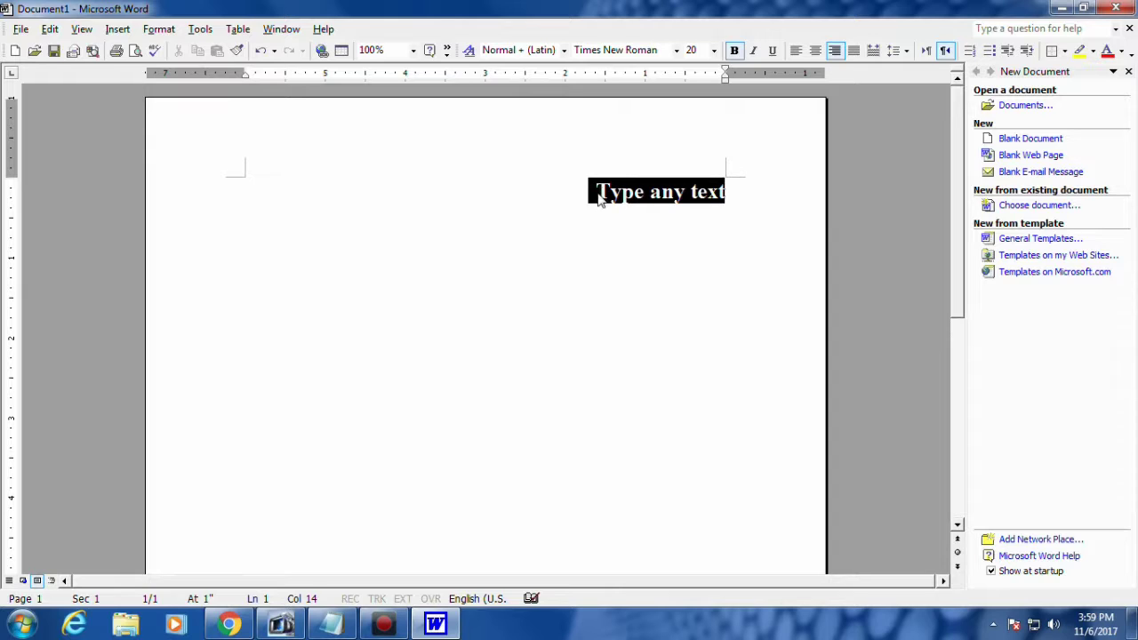
click(635, 192)
drag(631, 181, 592, 192)
click(164, 37)
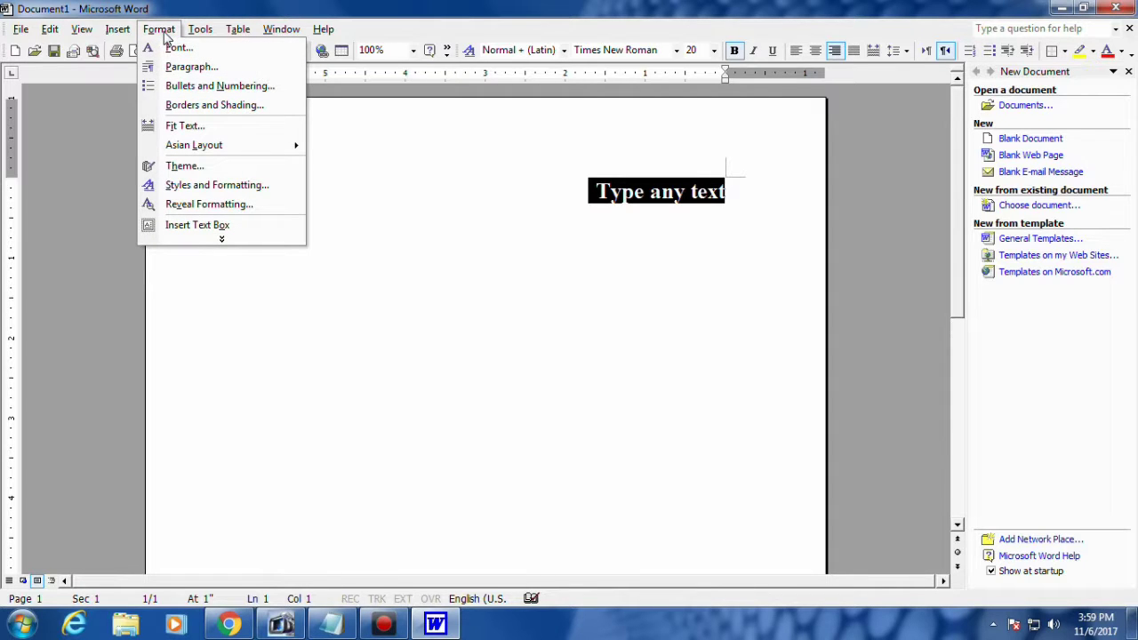
click(187, 67)
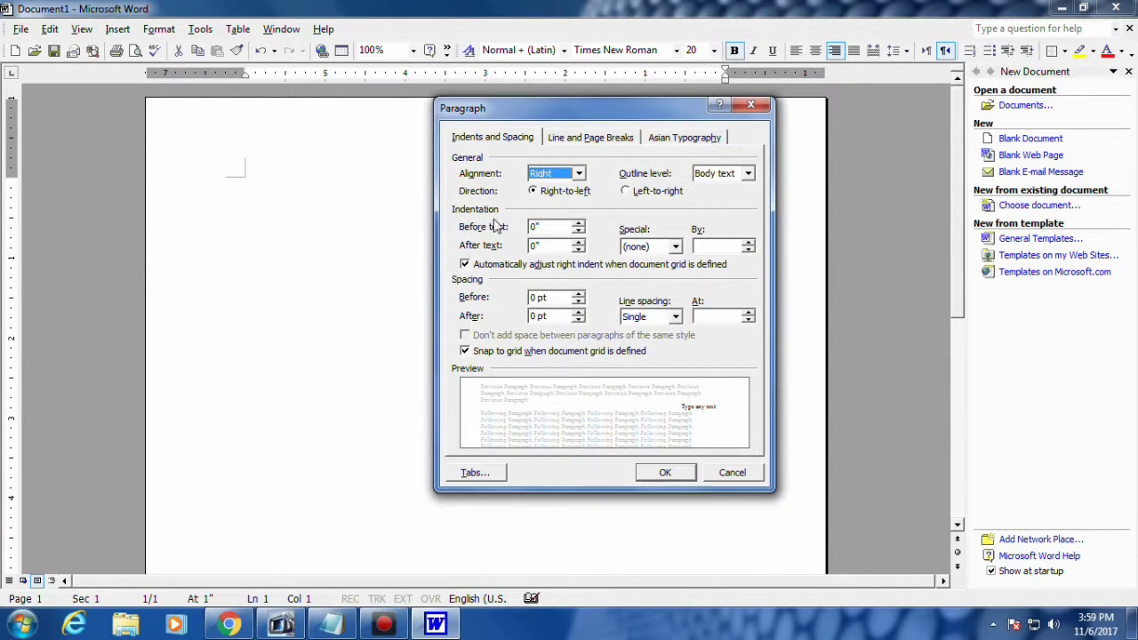
click(540, 194)
click(631, 194)
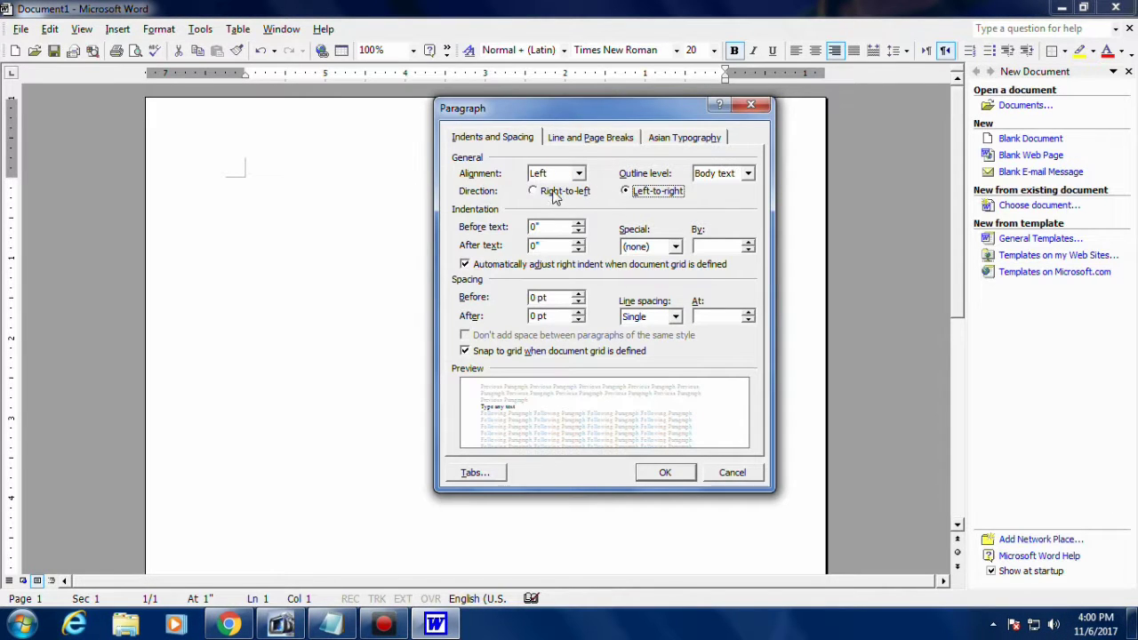
click(665, 470)
click(401, 196)
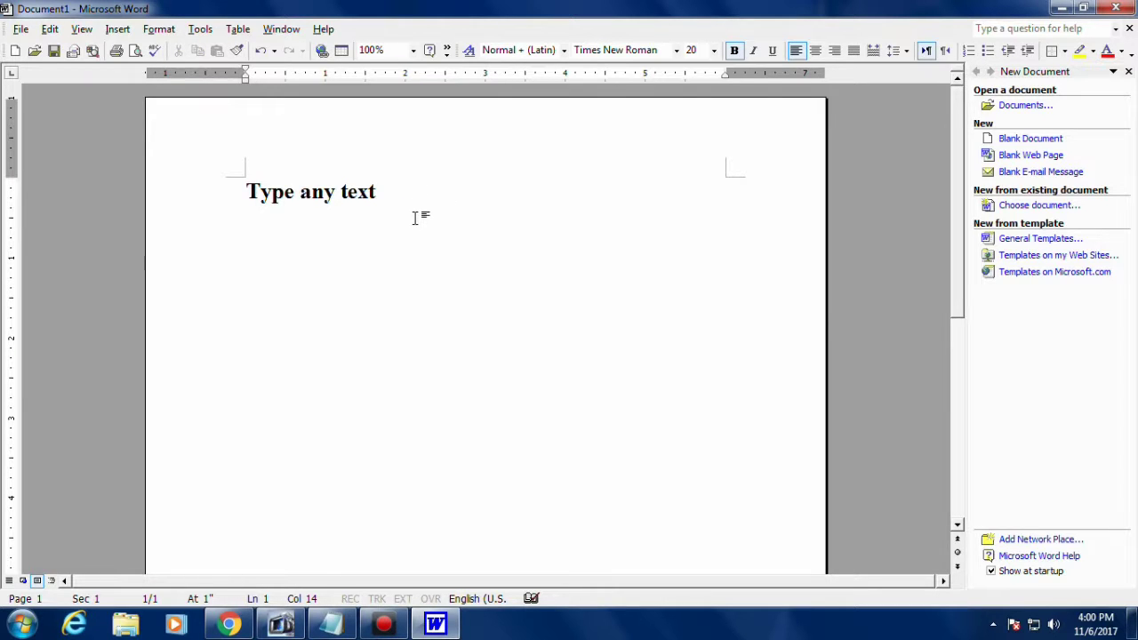
Step: Replace the 'Type any text' line by typing the title 'how to create box'
click(341, 50)
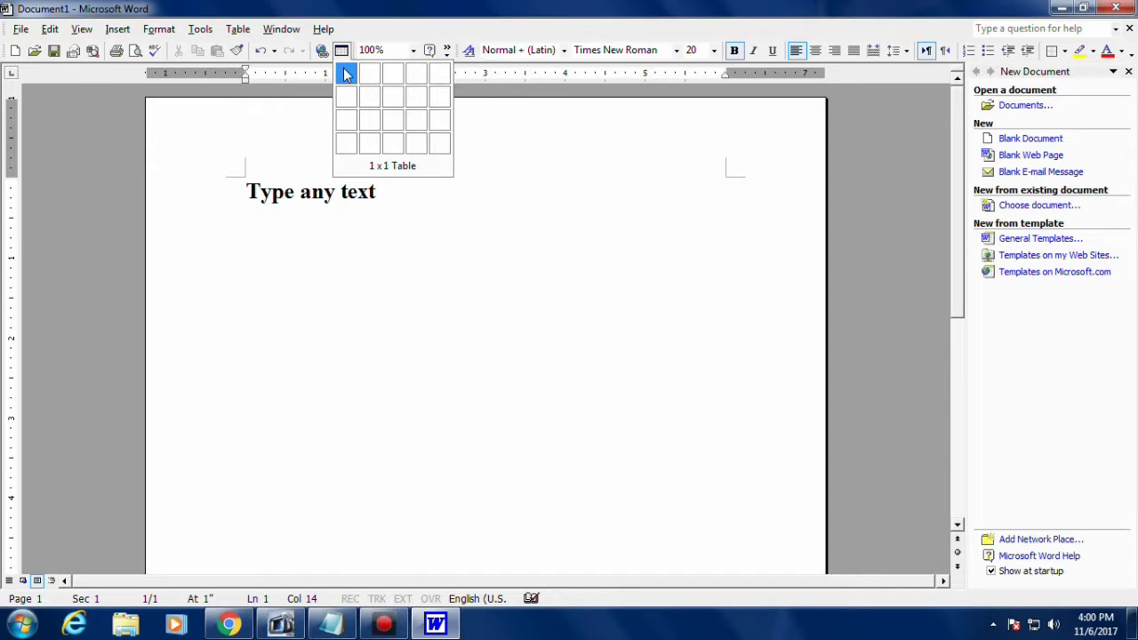
click(380, 190)
drag(381, 192, 262, 190)
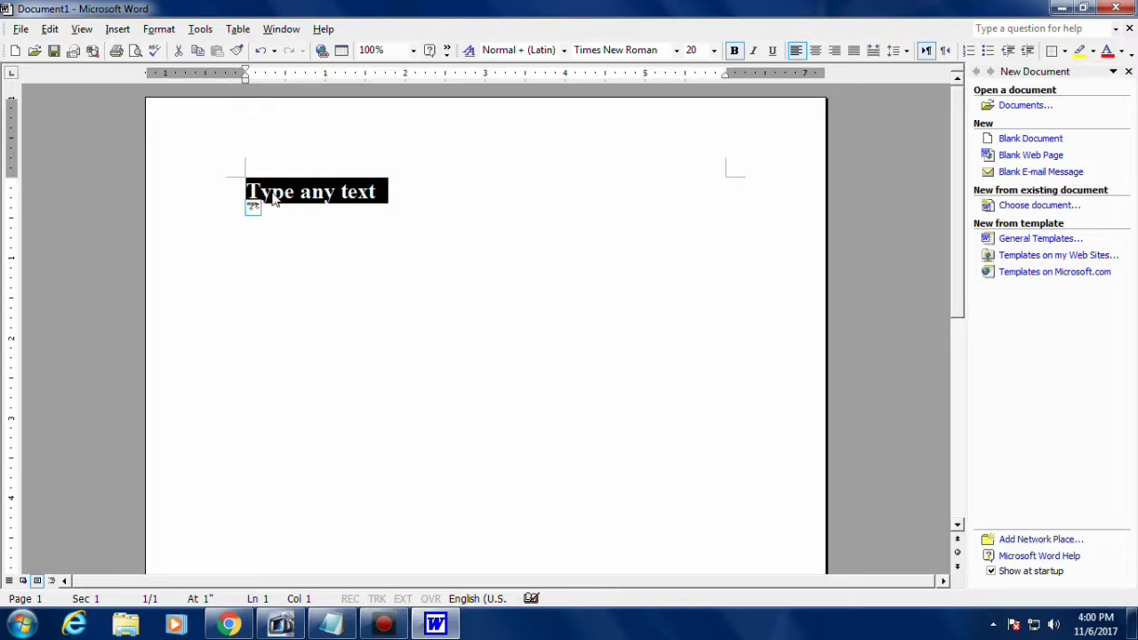
text(how to c)
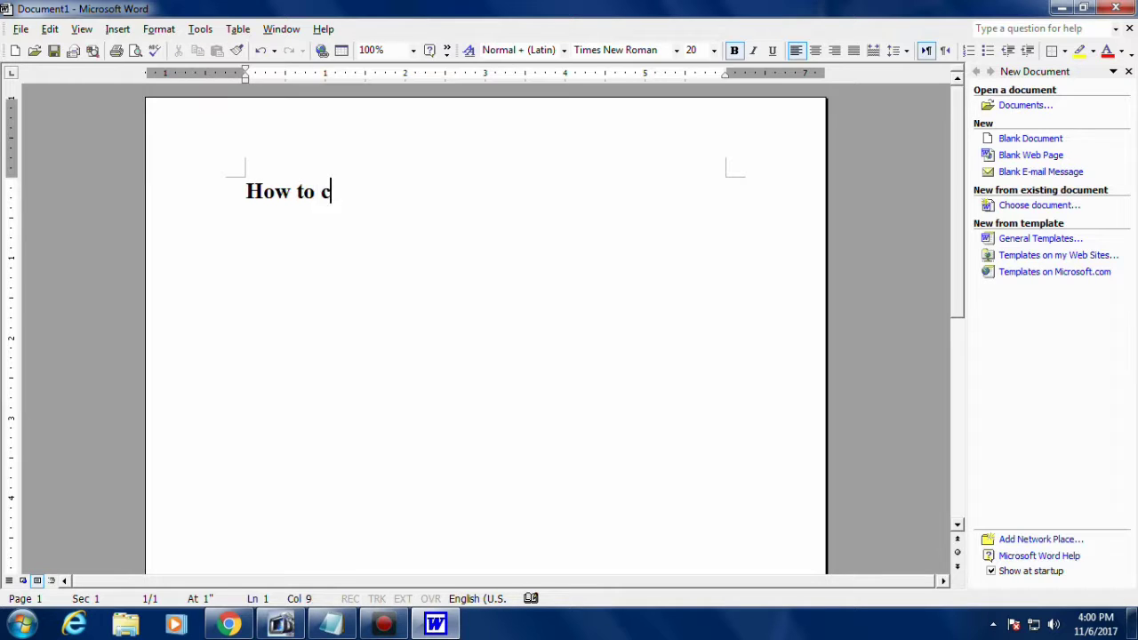
text(reate )
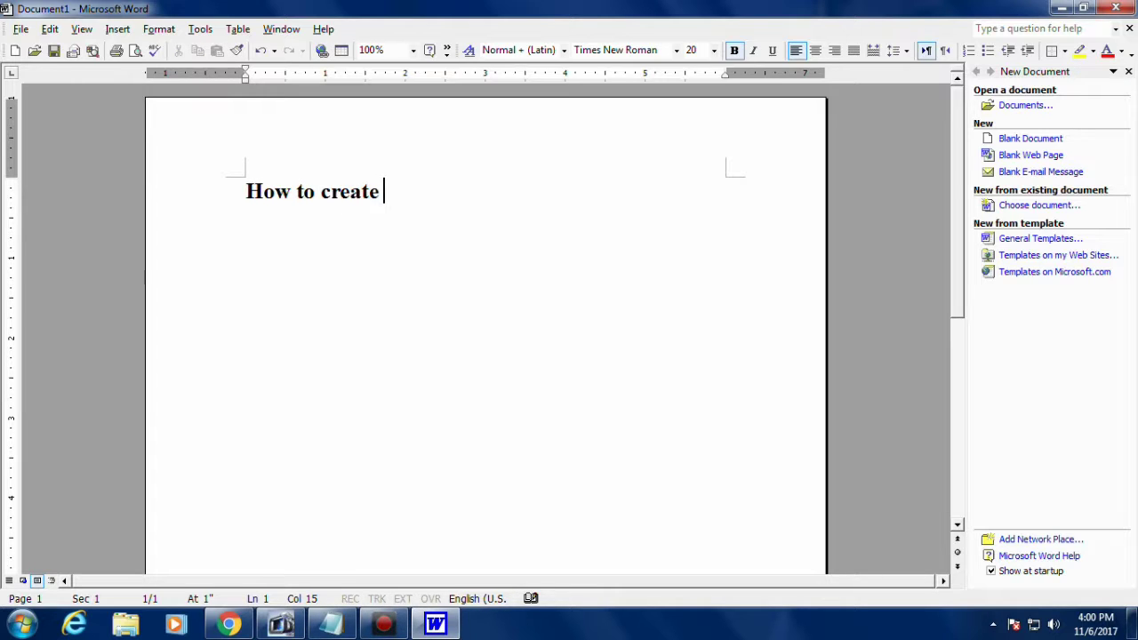
text(bo)
text(x)
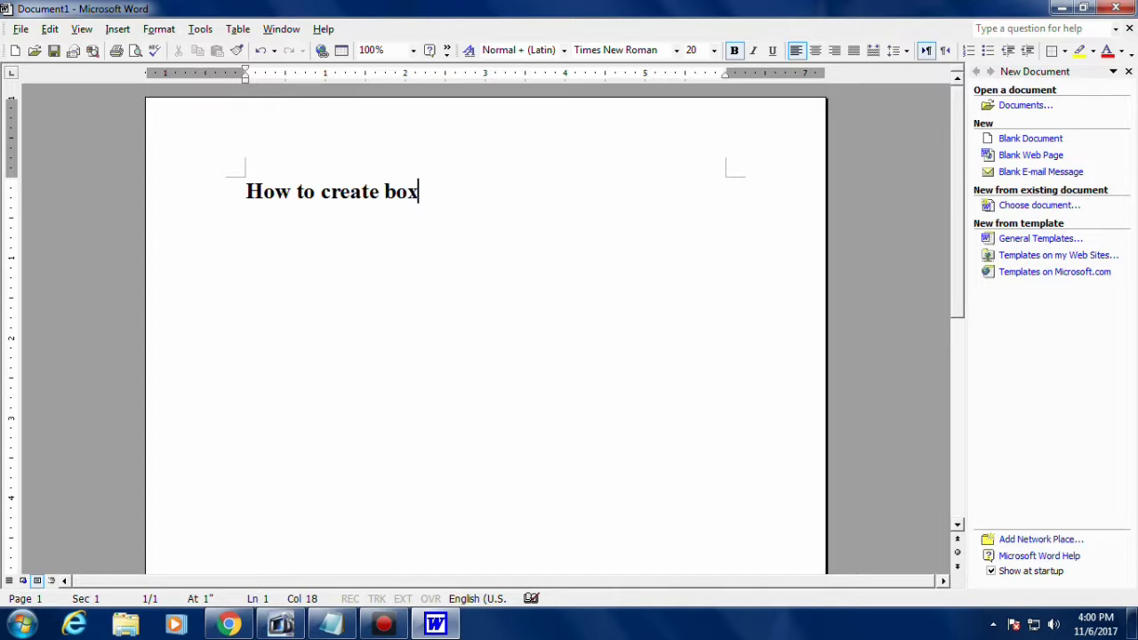
Step: Start a new line under the title and insert a 3-row, 5-column table
key(Return)
click(345, 52)
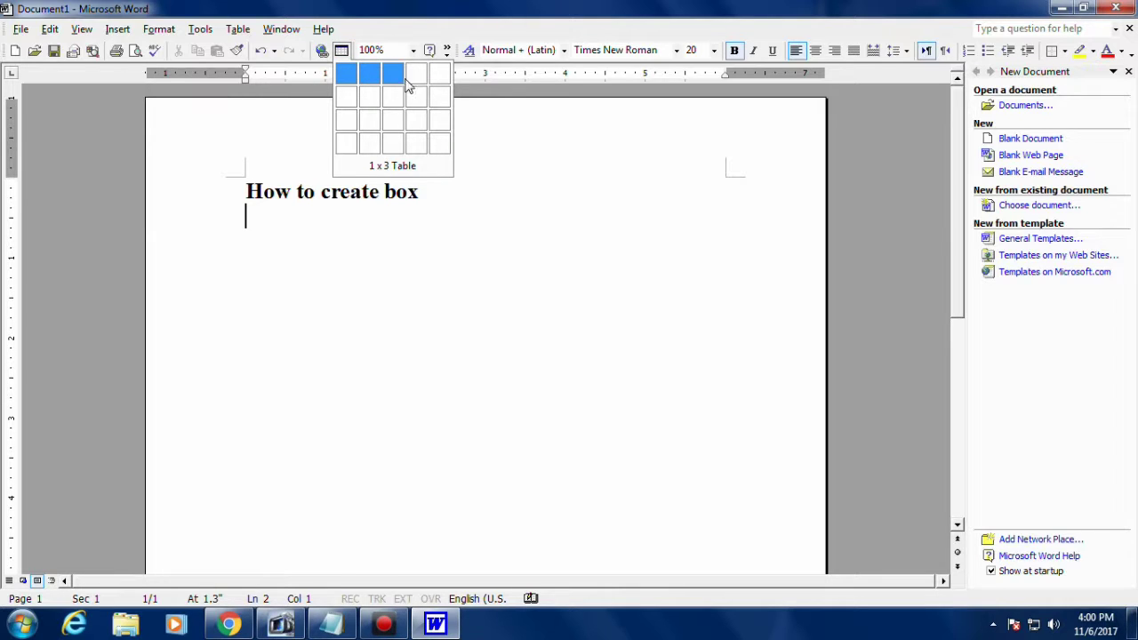
click(439, 120)
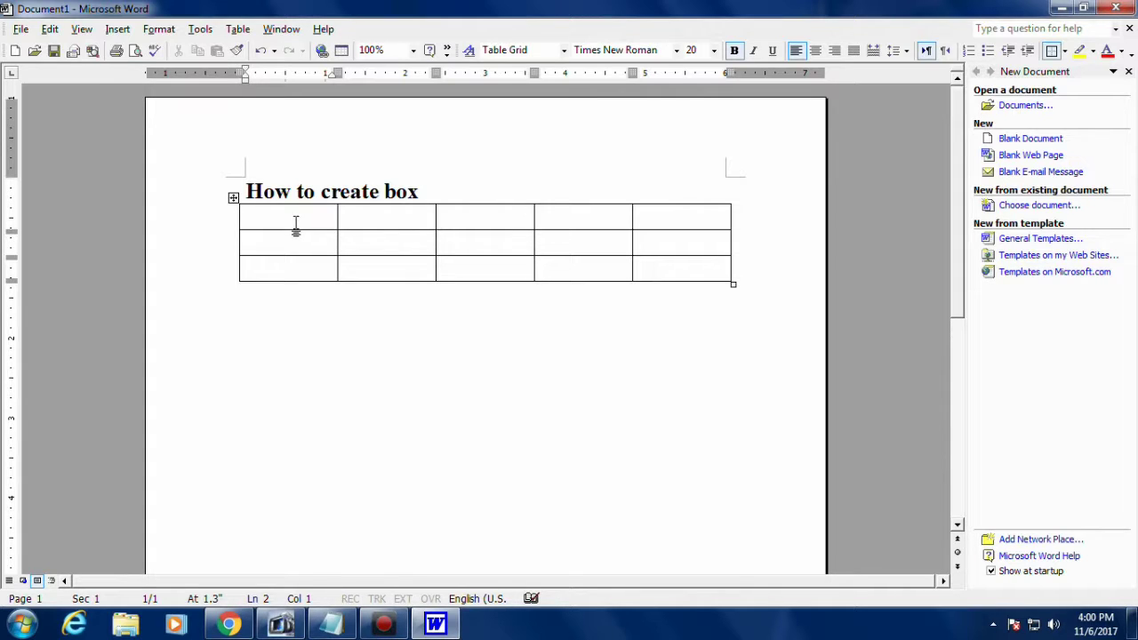
Step: Enter the 's.no' and 'name' headers, narrowing the first column and widening the name column
text(s.)
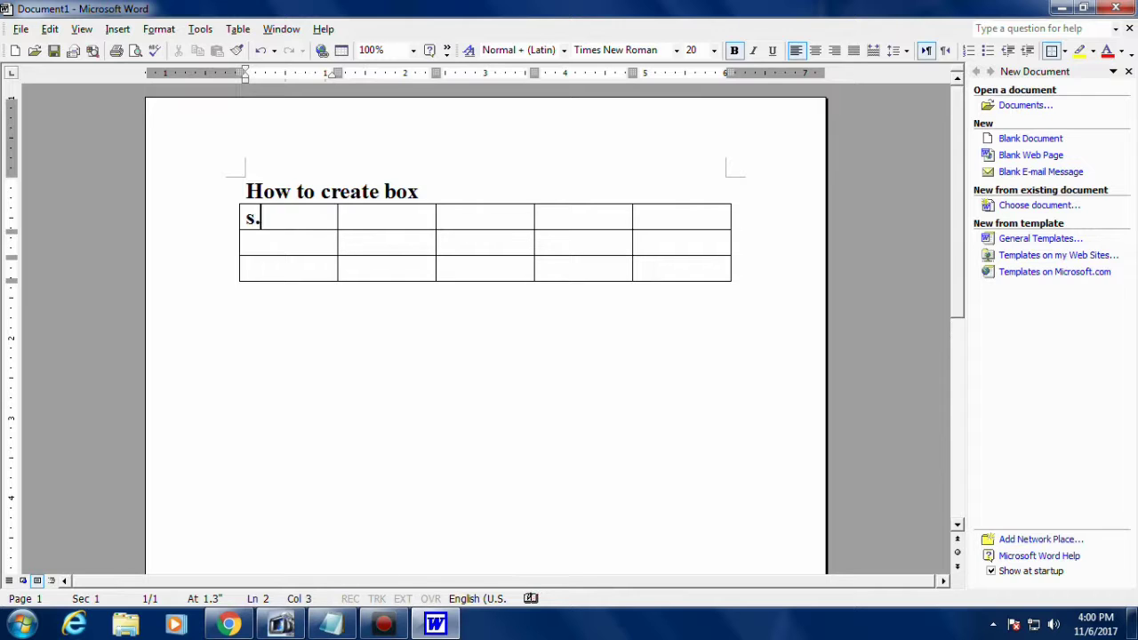
text(n)
text(o)
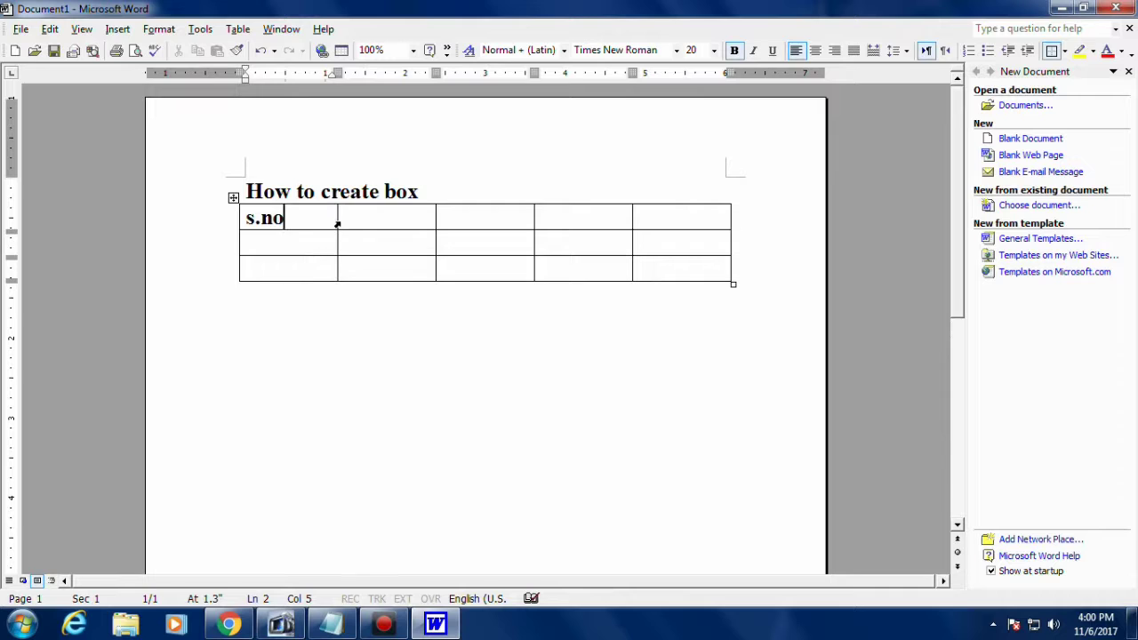
drag(336, 219, 287, 223)
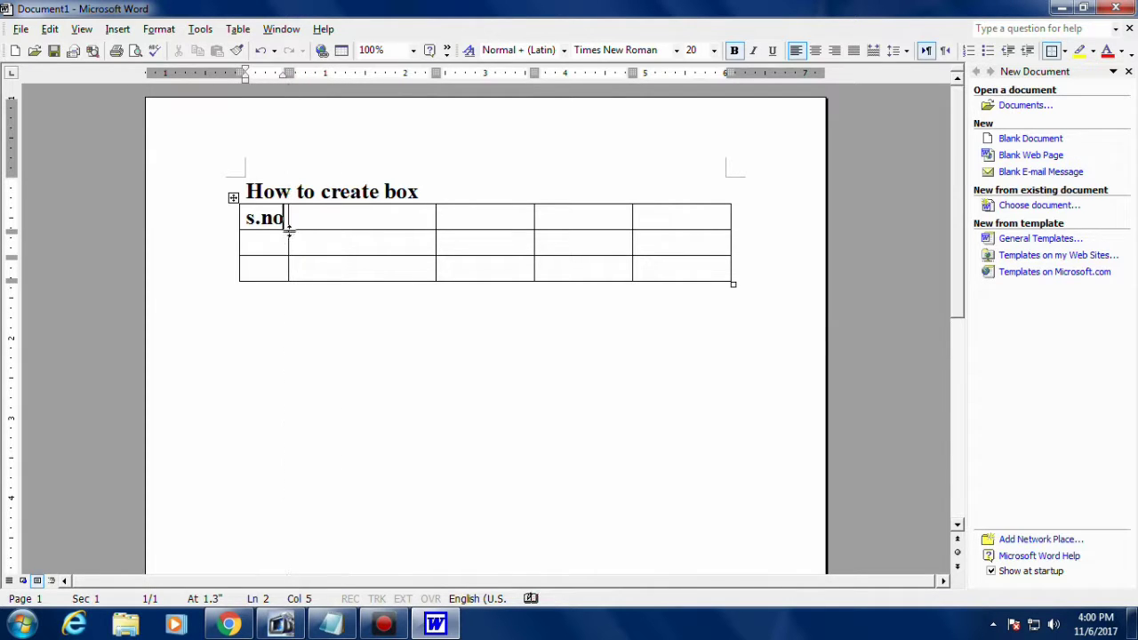
click(361, 219)
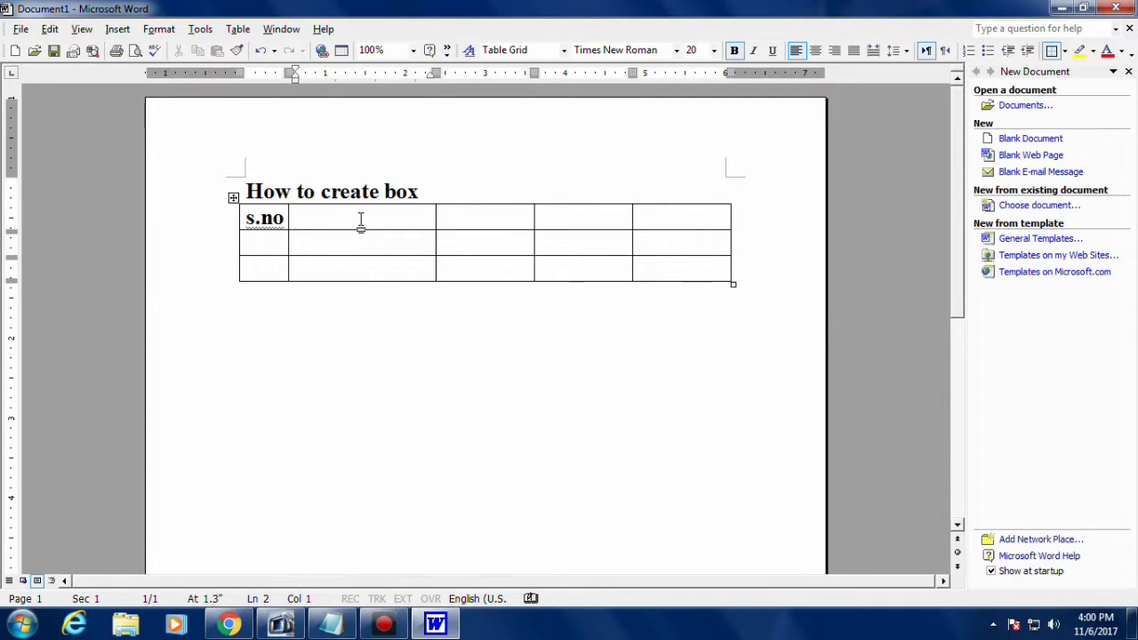
text(name)
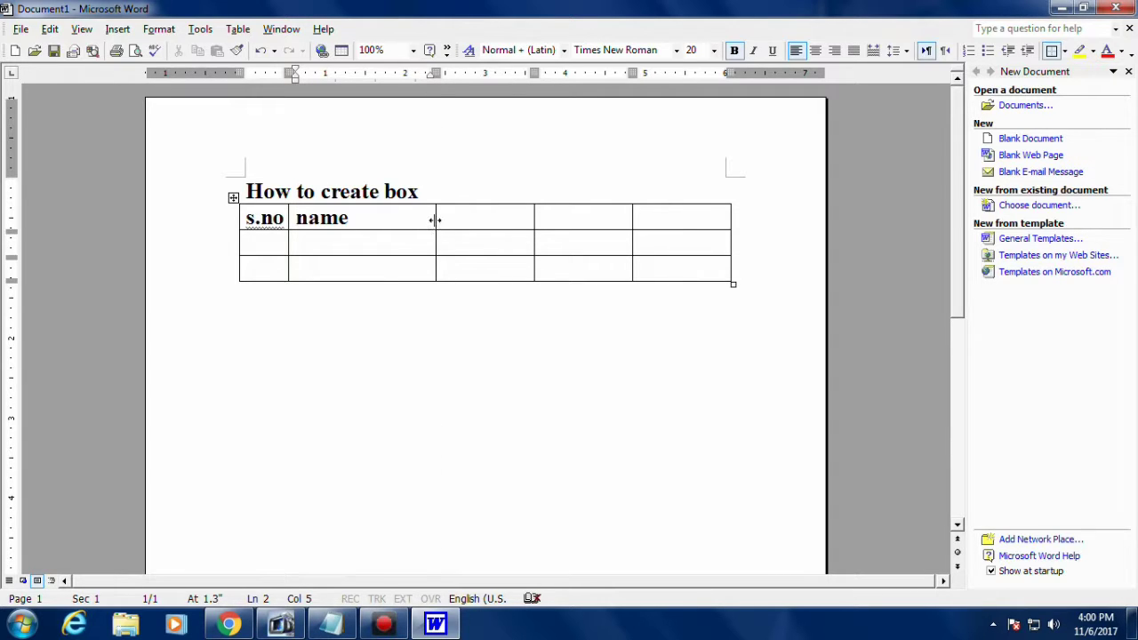
drag(435, 220, 364, 222)
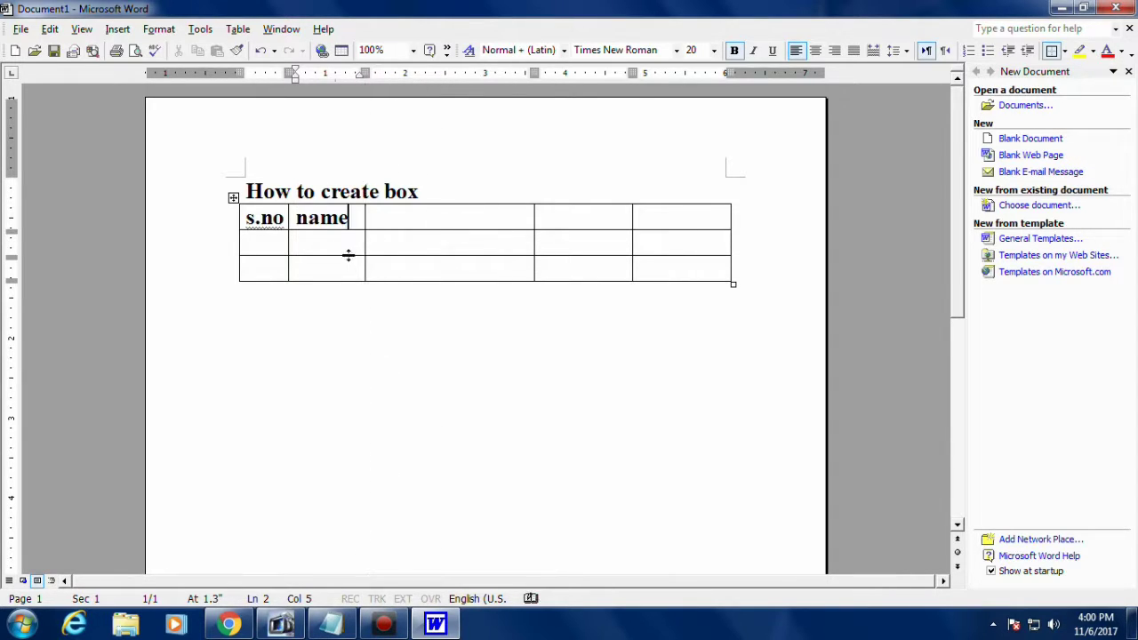
click(428, 221)
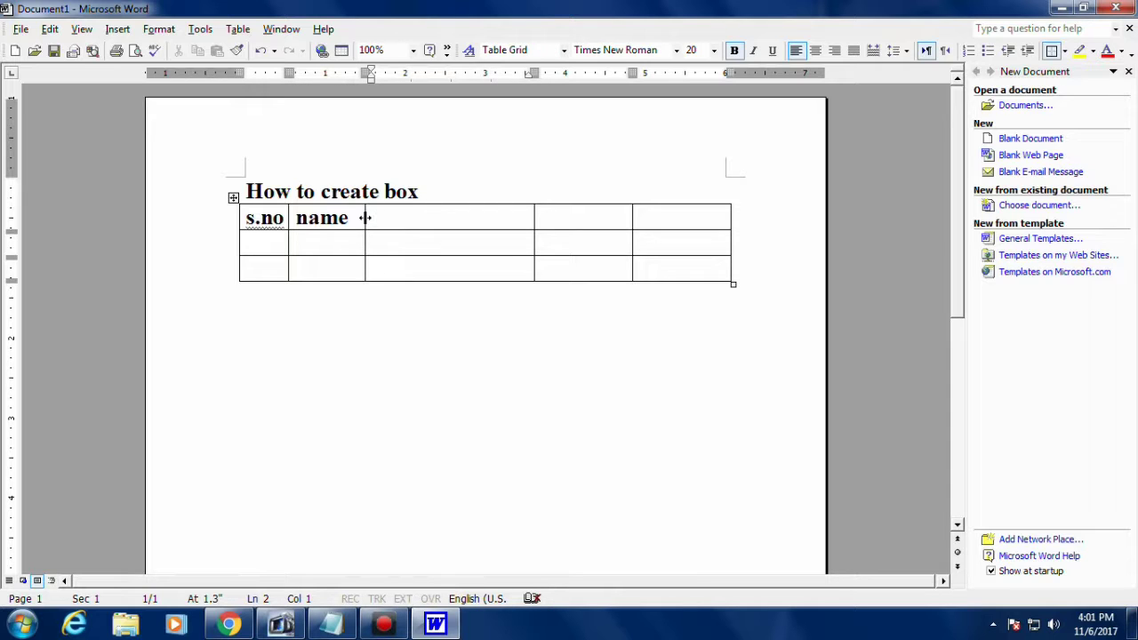
drag(364, 220, 486, 220)
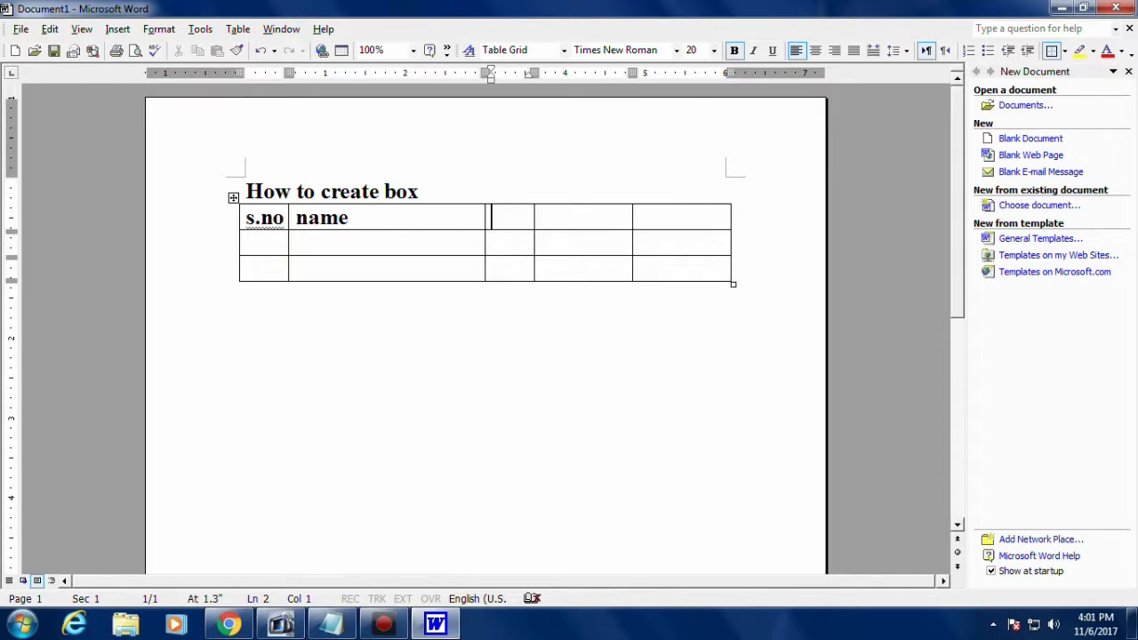
Step: Fill the remaining header cells with 'marks', 'date' and 'total'
text(marks)
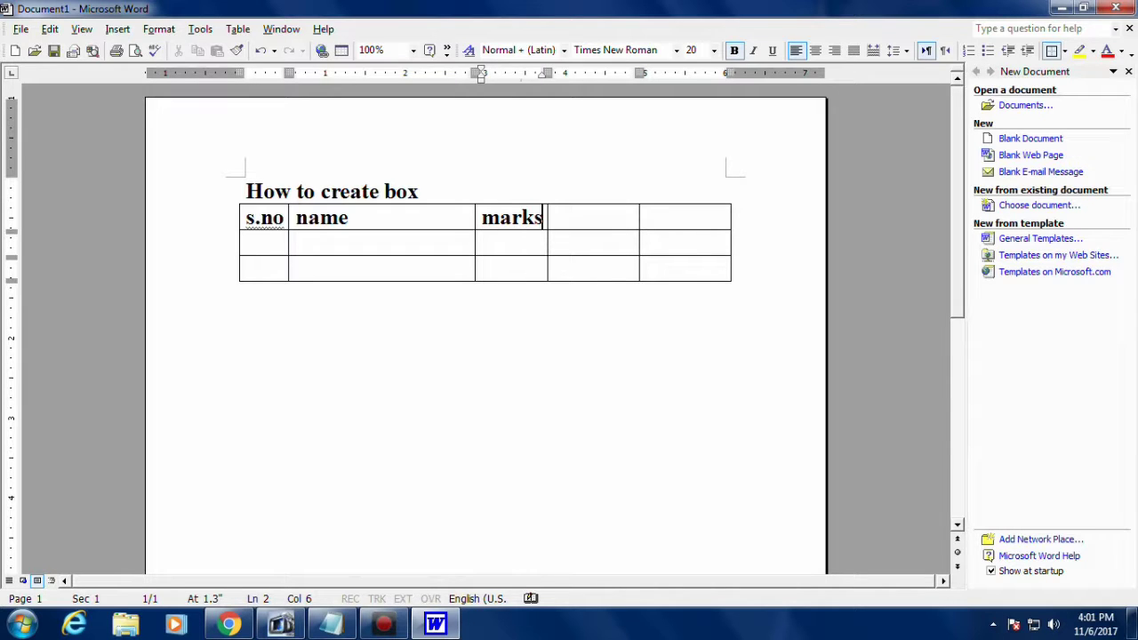
key(Tab)
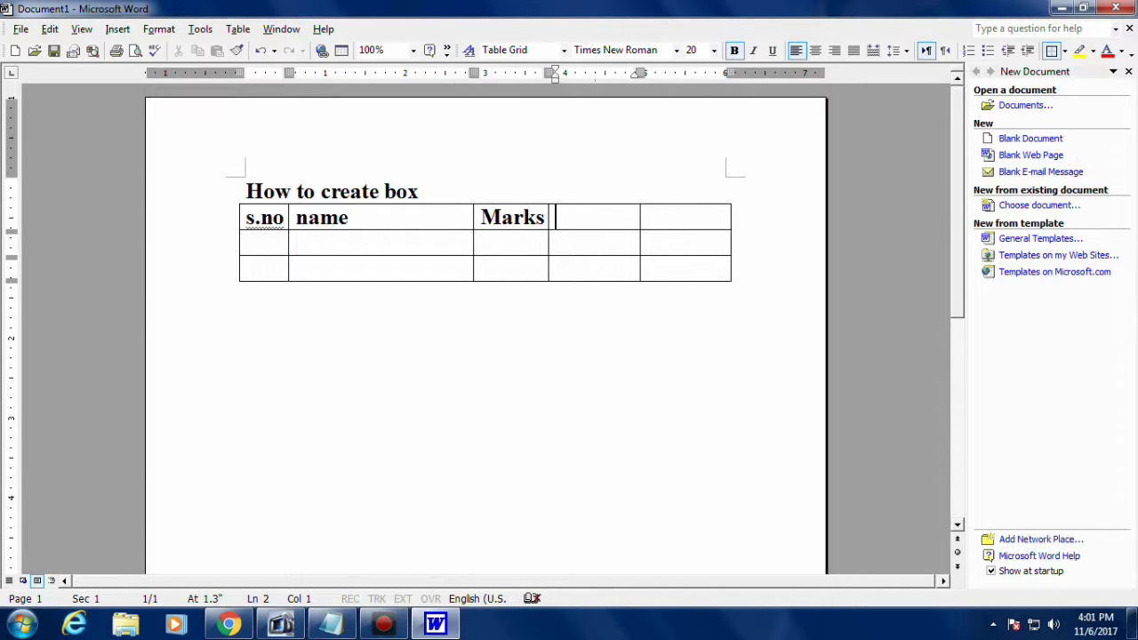
text(date)
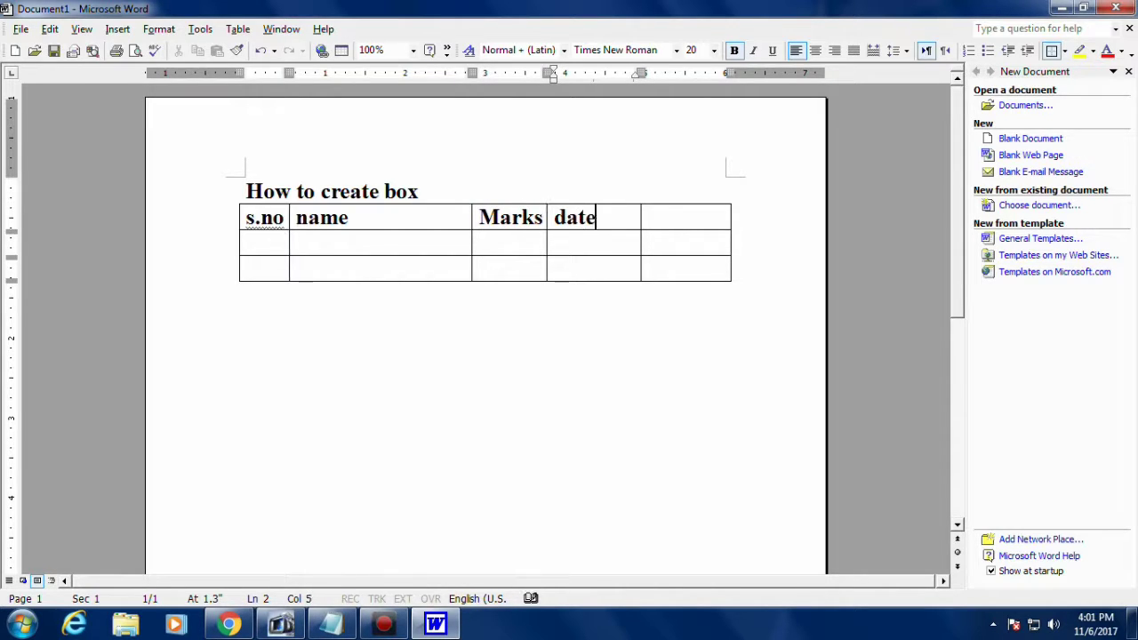
key(Tab)
text(t)
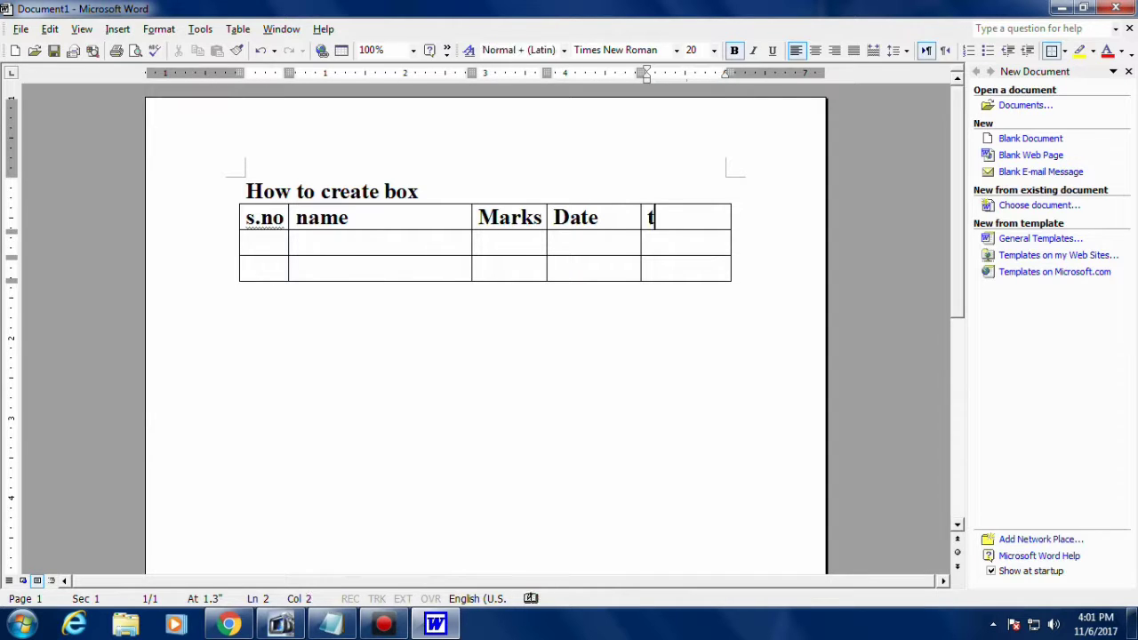
text(ota)
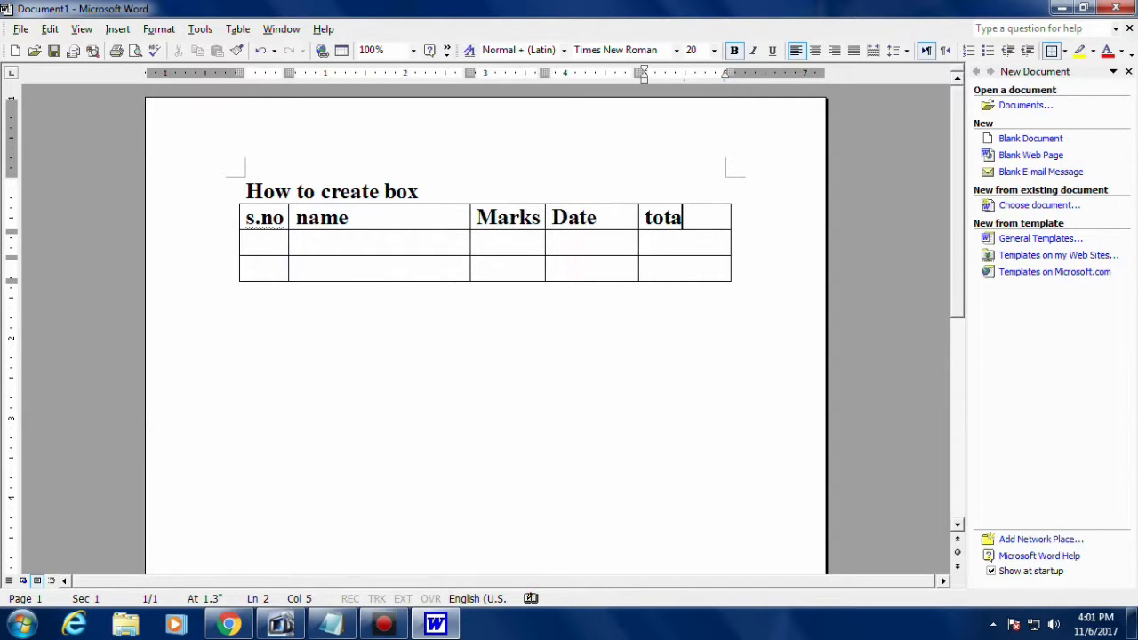
text(l)
Step: Enter 1 and the student's full name in the first data row
click(548, 318)
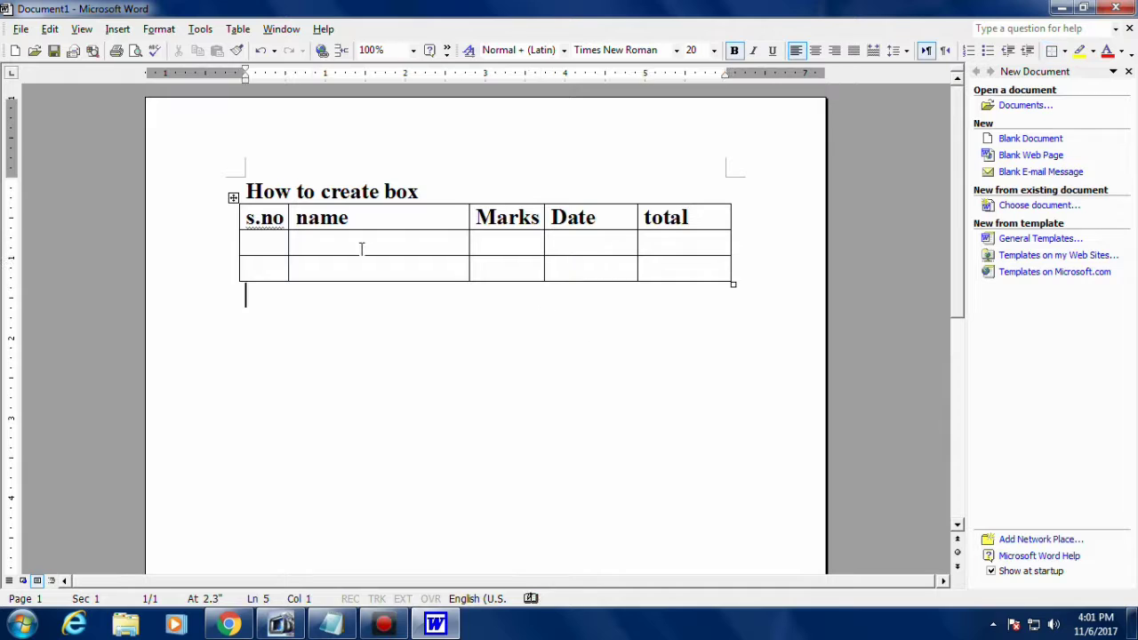
click(286, 244)
text(1)
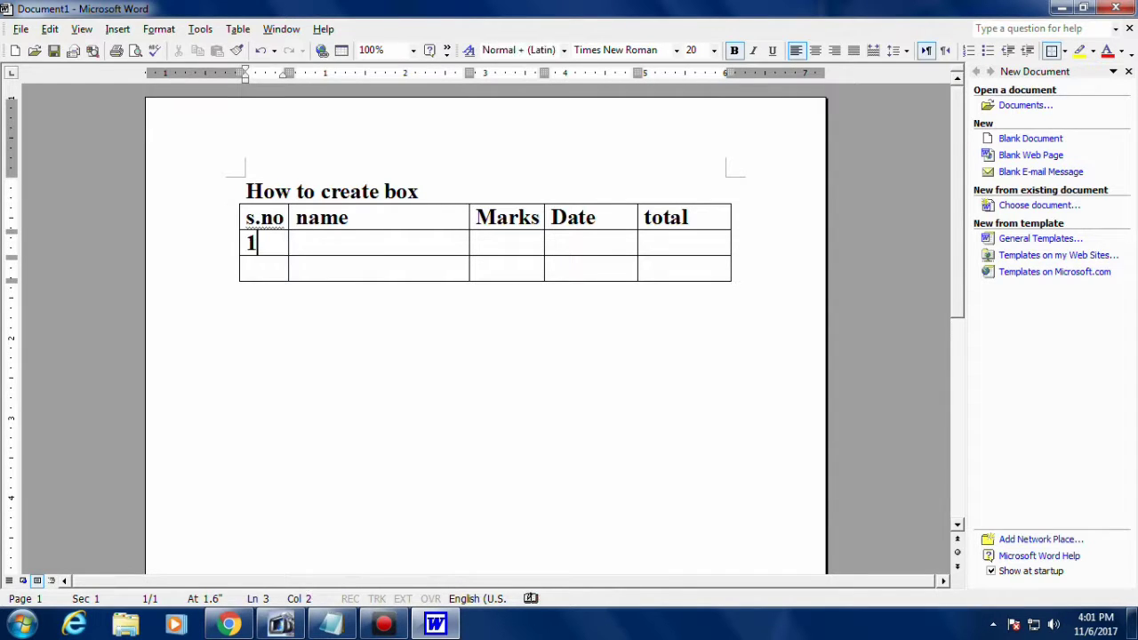
key(Tab)
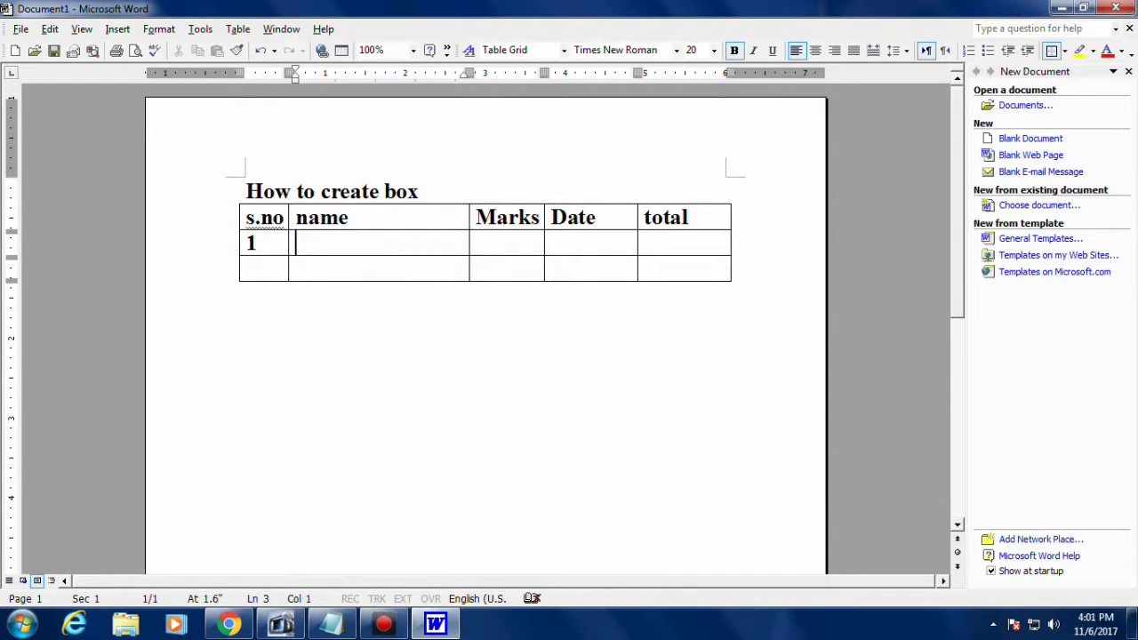
text(my)
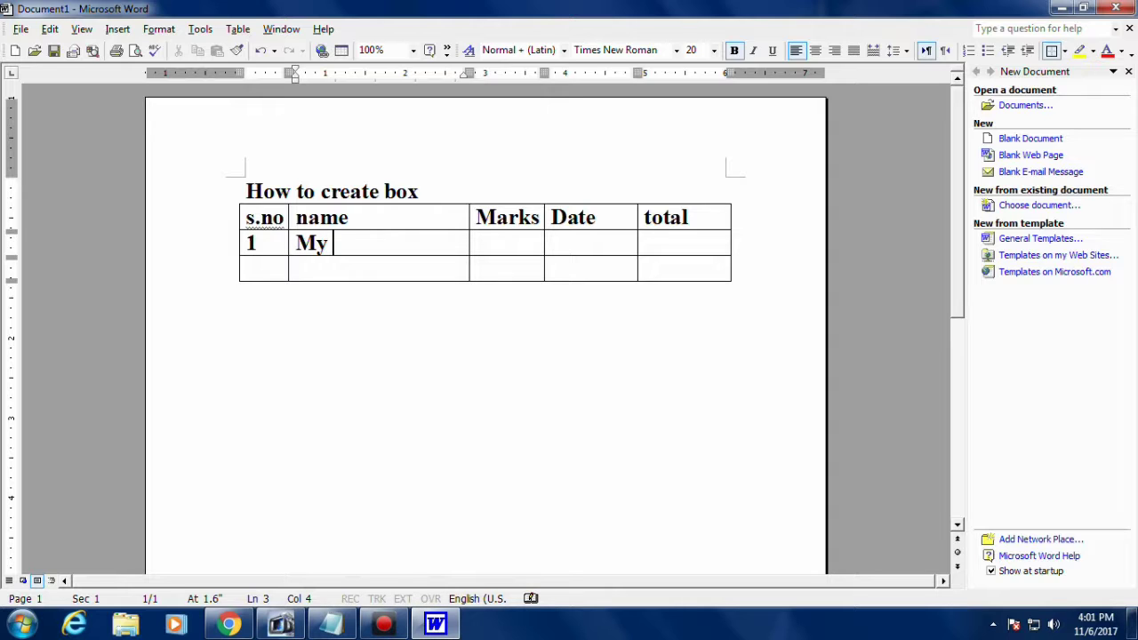
key(BackSpace)
key(BackSpace)
key(BackSpace)
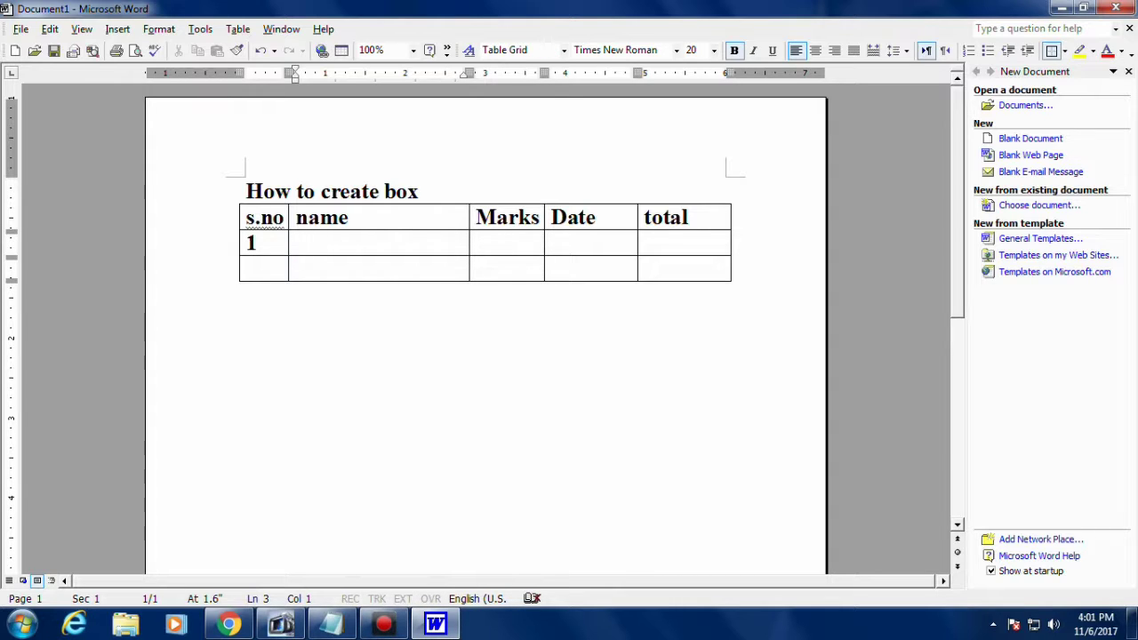
text(a)
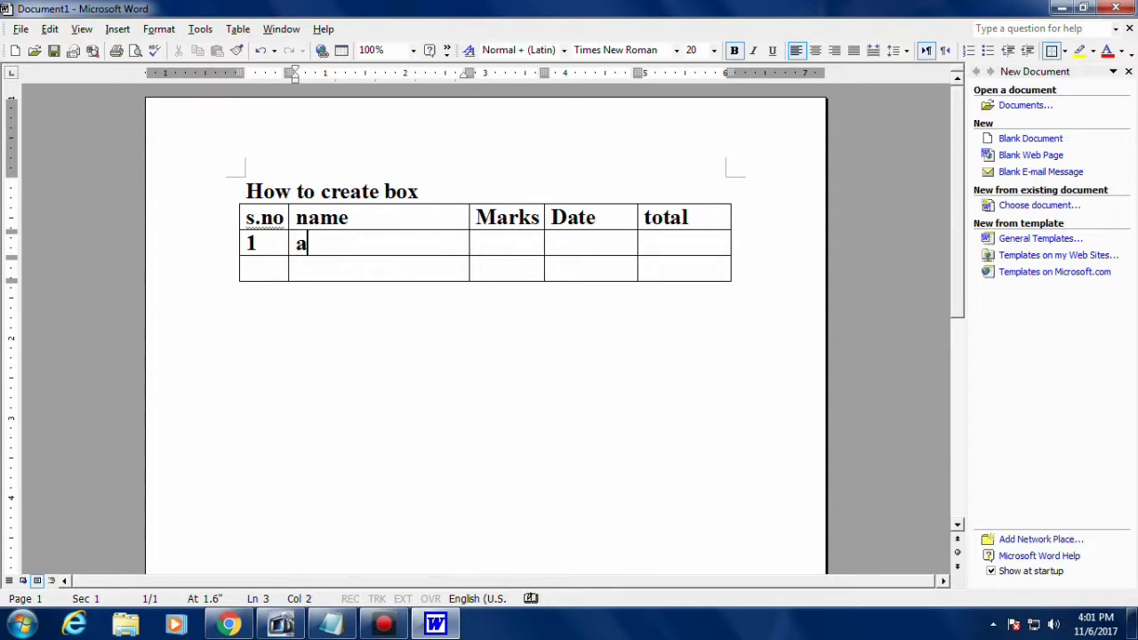
text(mr)
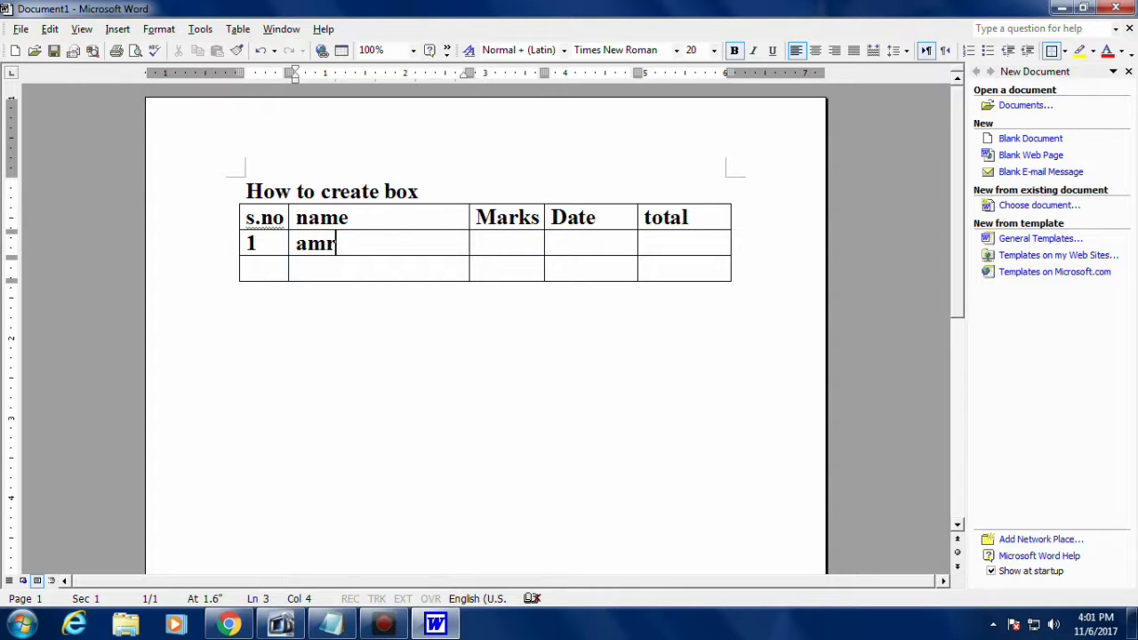
key(BackSpace)
text(ar)
text(nat)
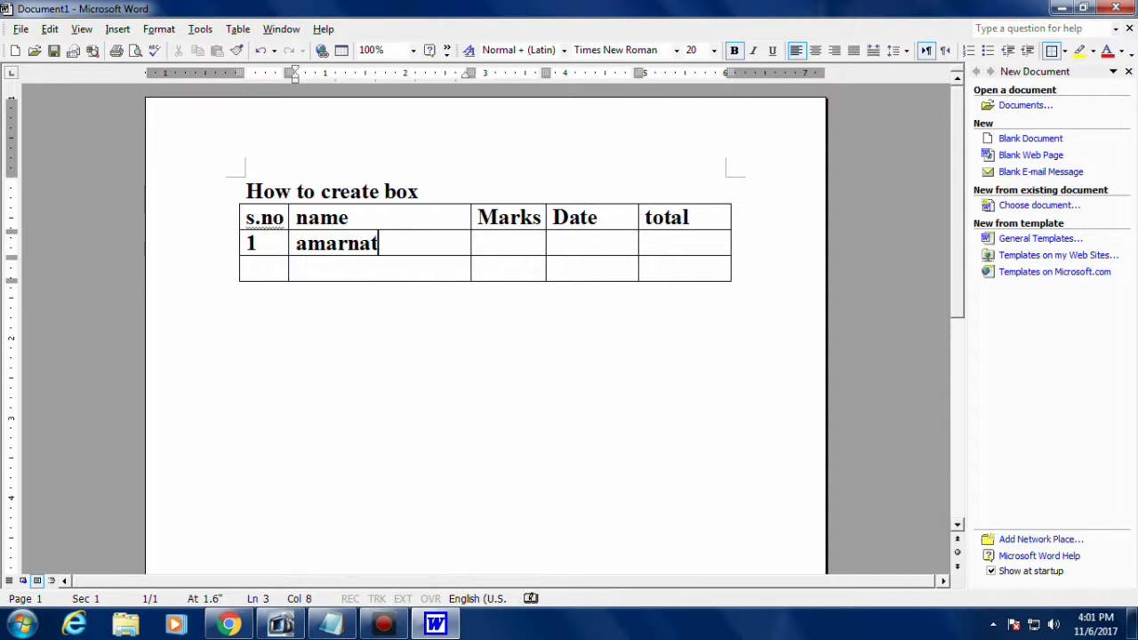
text(h amar)
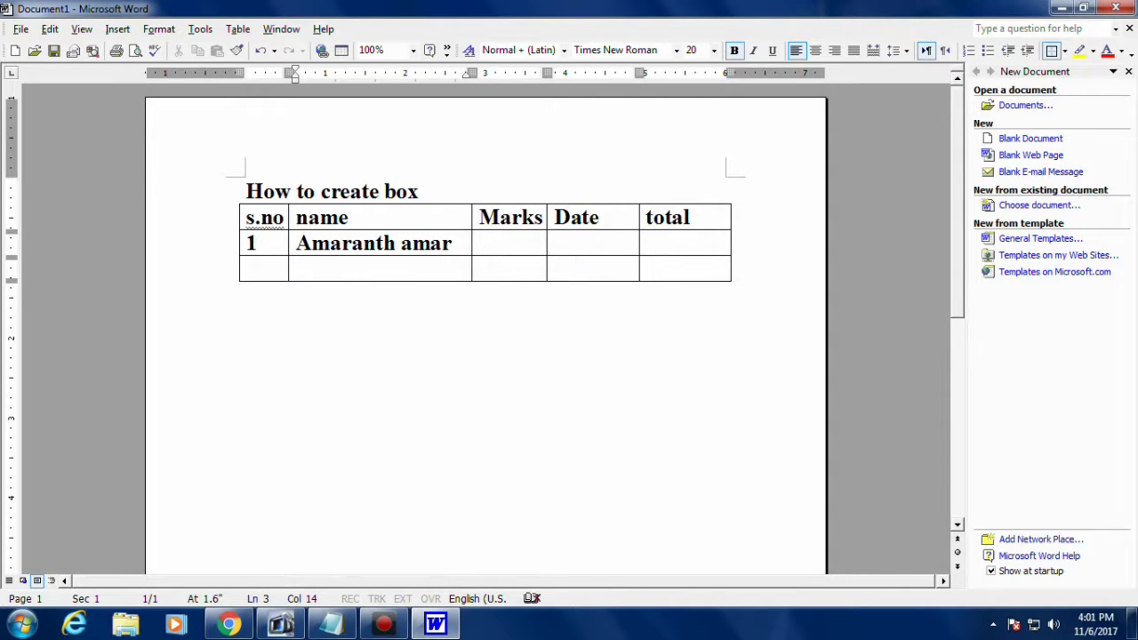
Step: Fill that row's Marks 50, Date 06/10/2017 and total 50
click(509, 243)
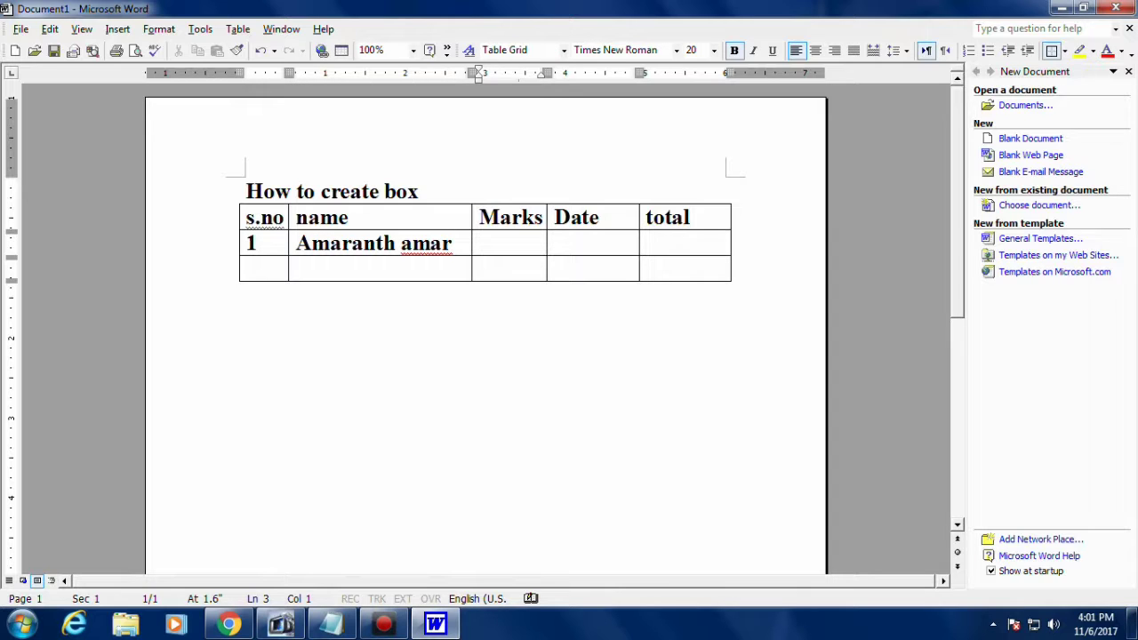
text(50)
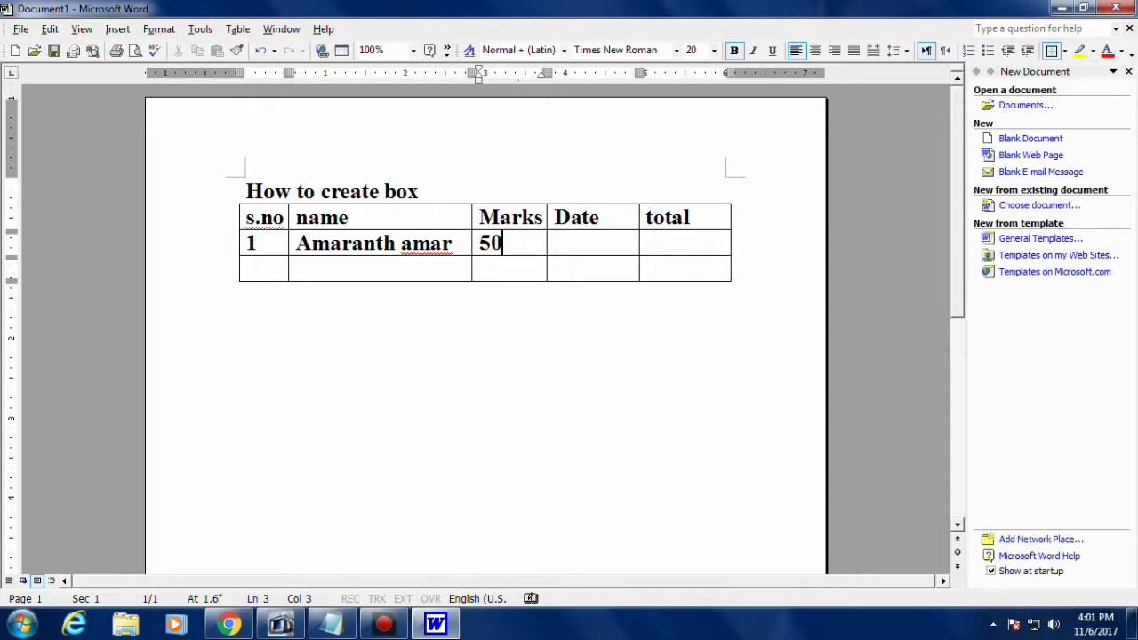
click(569, 243)
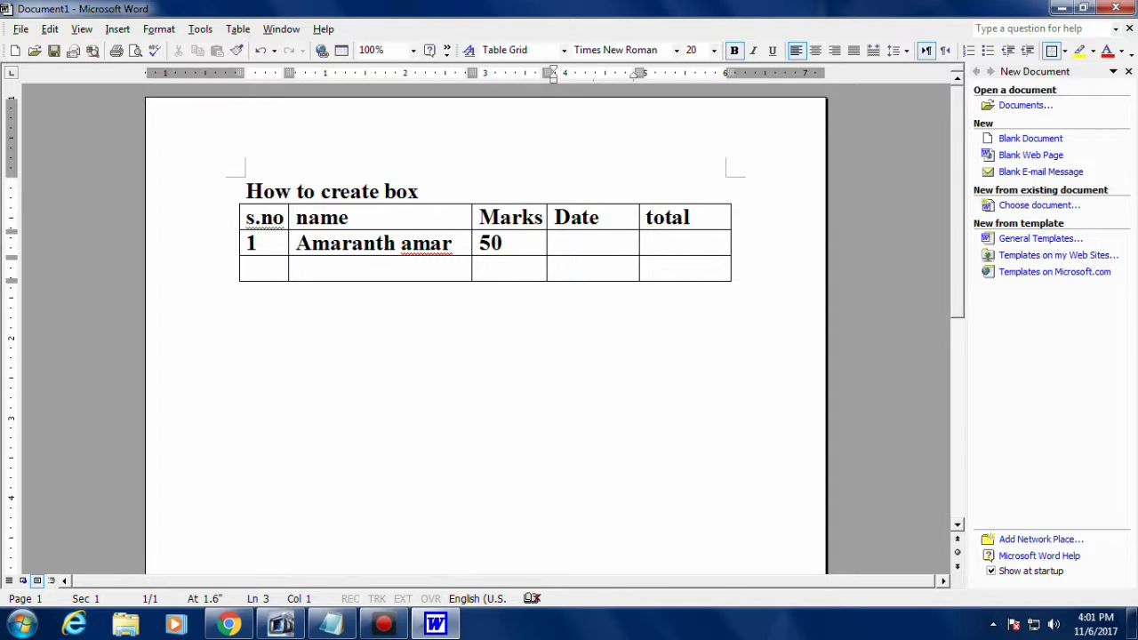
text(06)
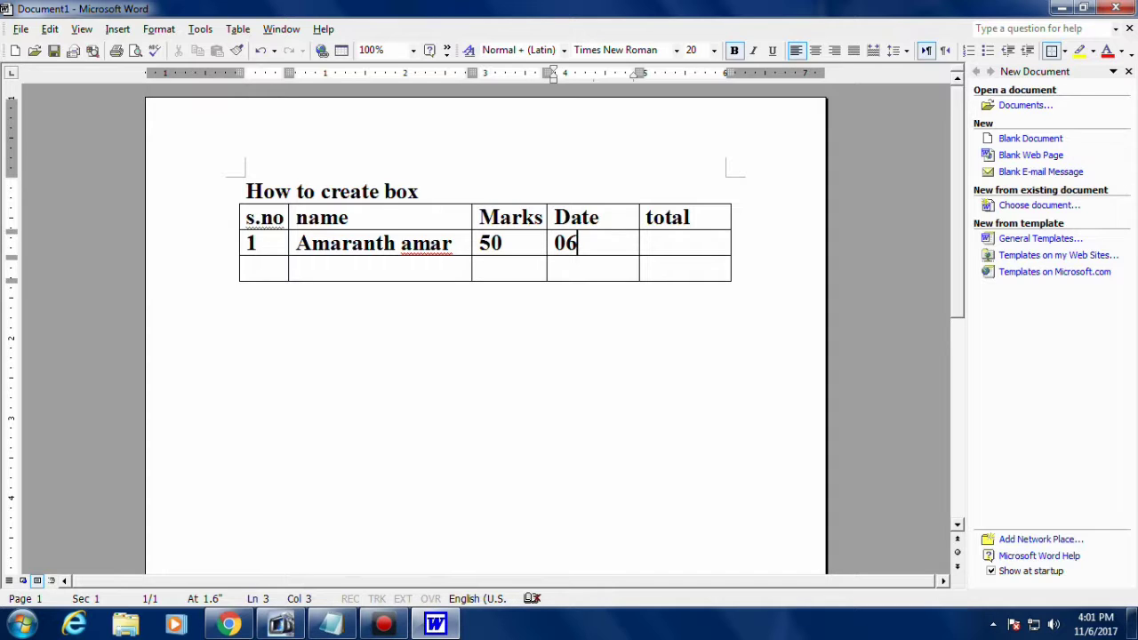
text(/0)
key(BackSpace)
text(10/20)
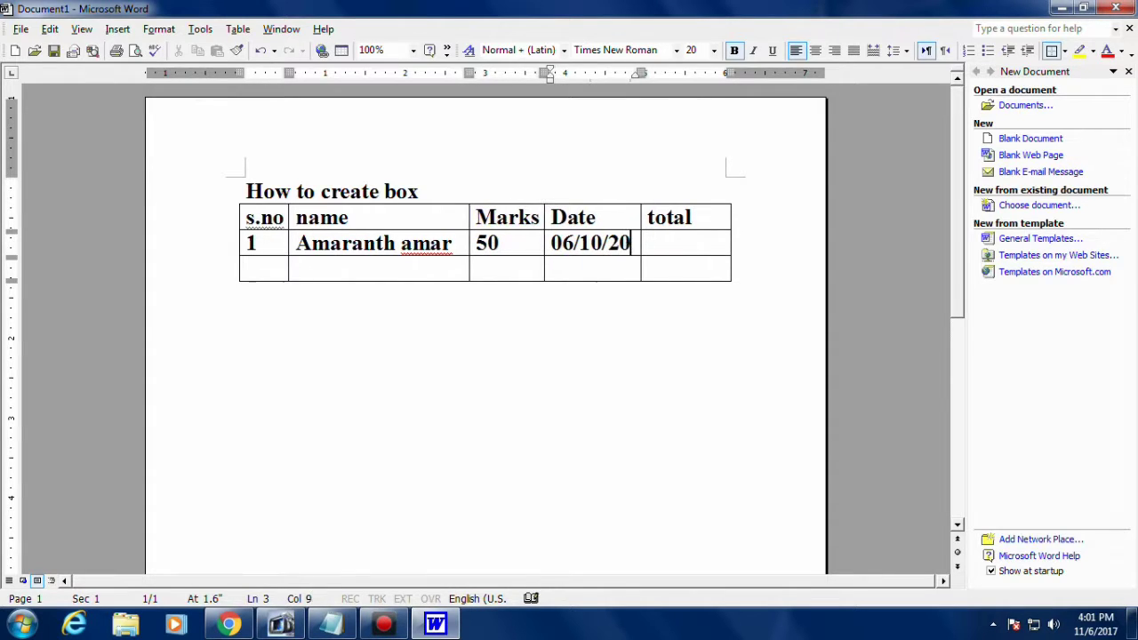
text(17)
key(Tab)
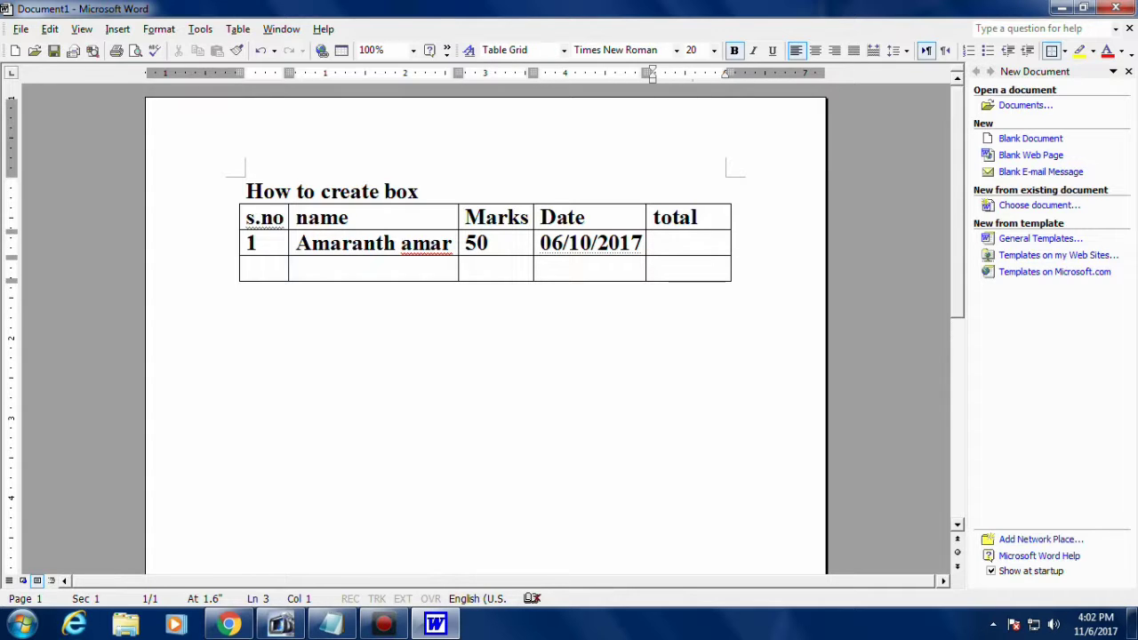
text(5)
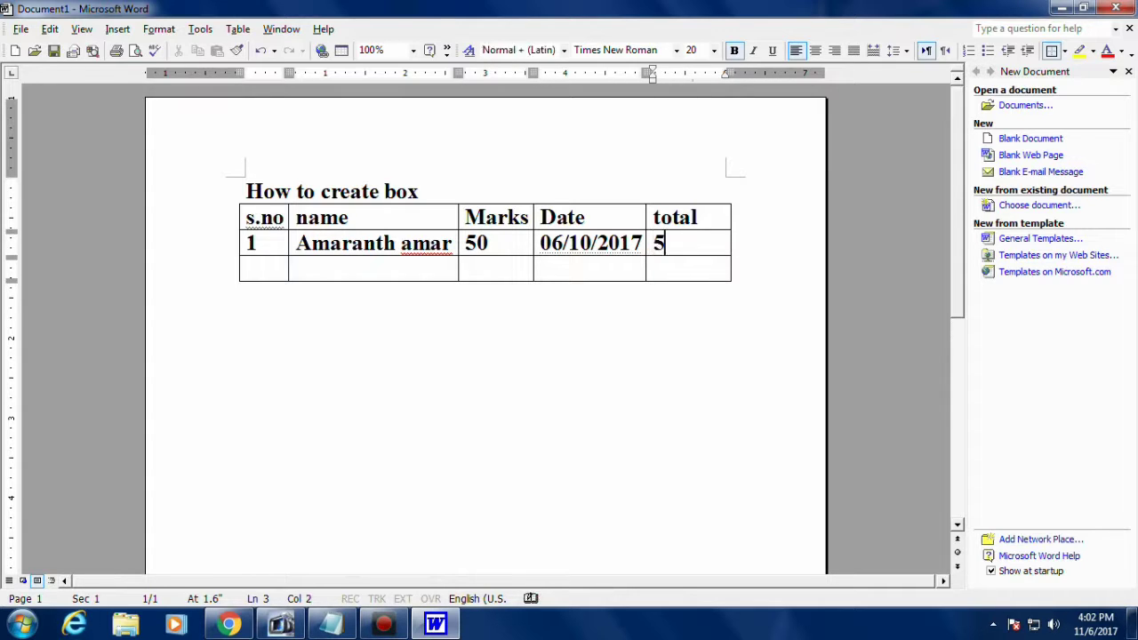
text(0)
key(Return)
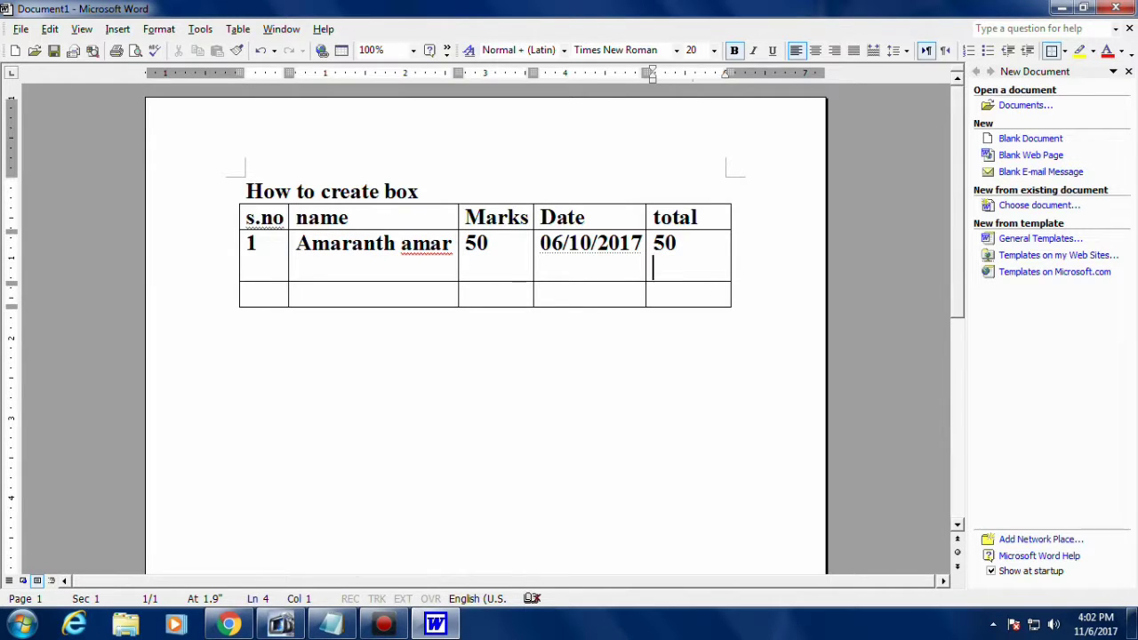
key(BackSpace)
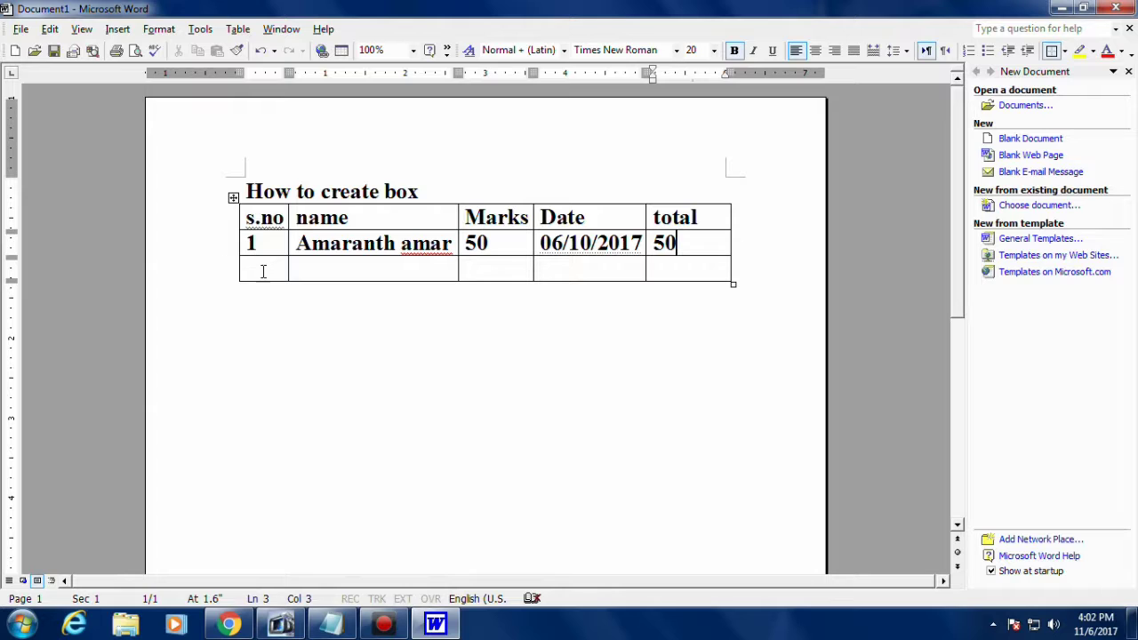
Step: Enter 2, the student's full name and marks 60 in the second data row
click(268, 269)
text(2)
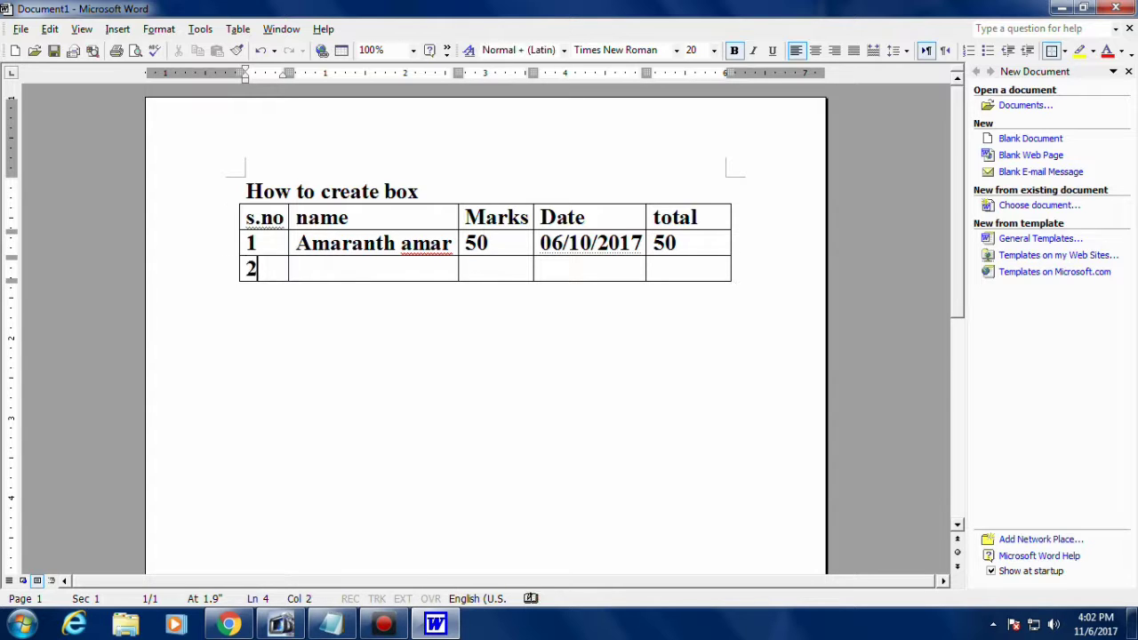
click(298, 268)
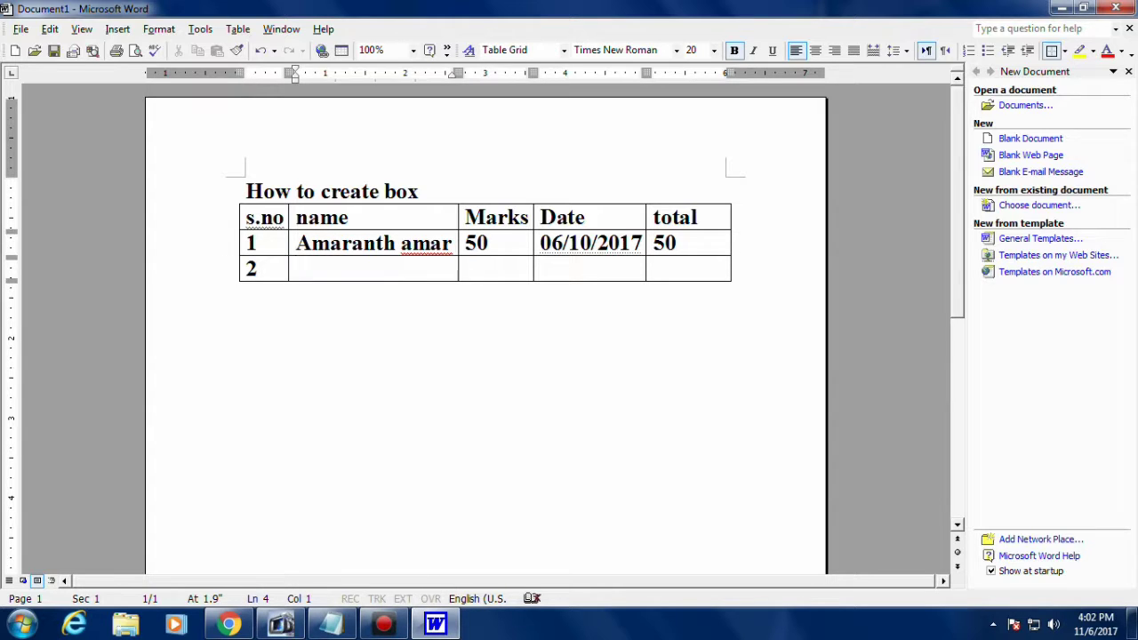
text(amar)
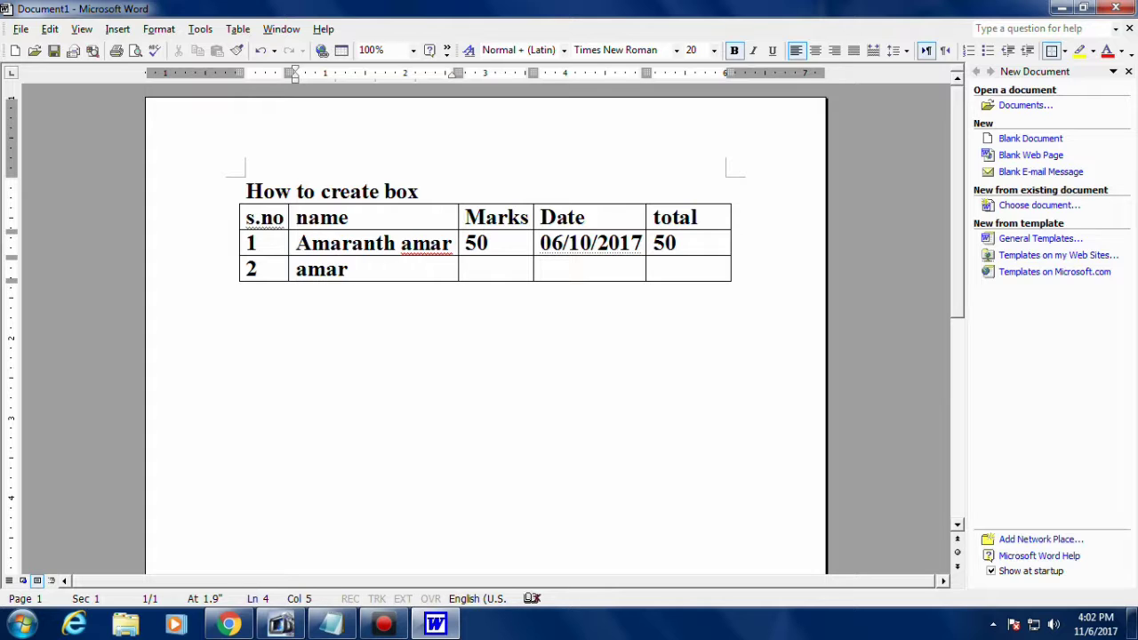
text(nath)
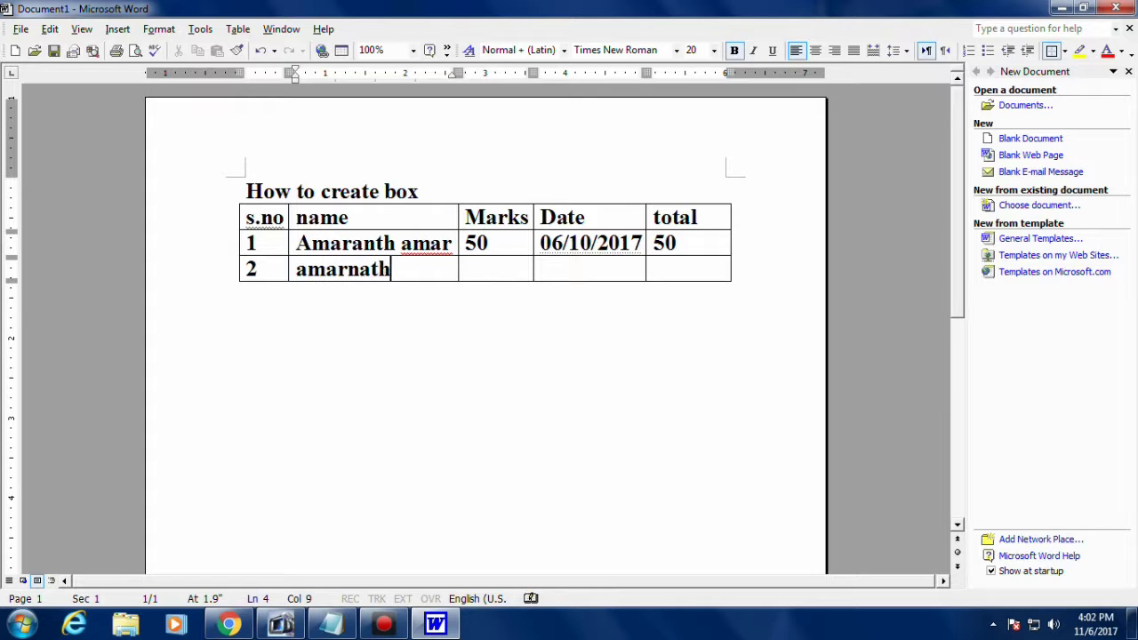
text( c amar)
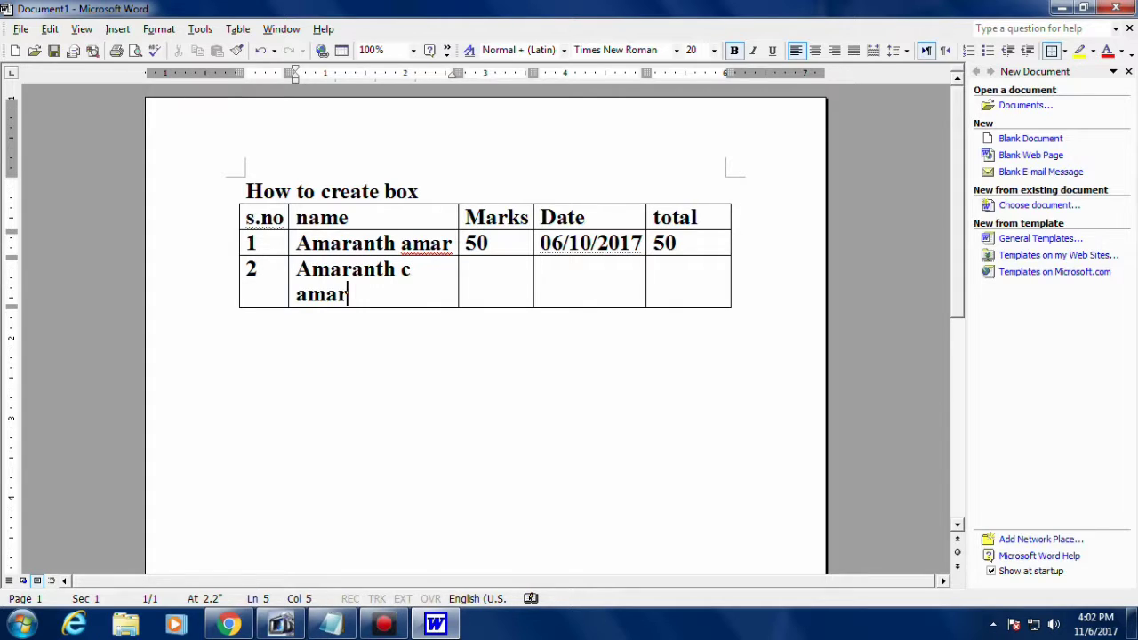
key(Tab)
text(6)
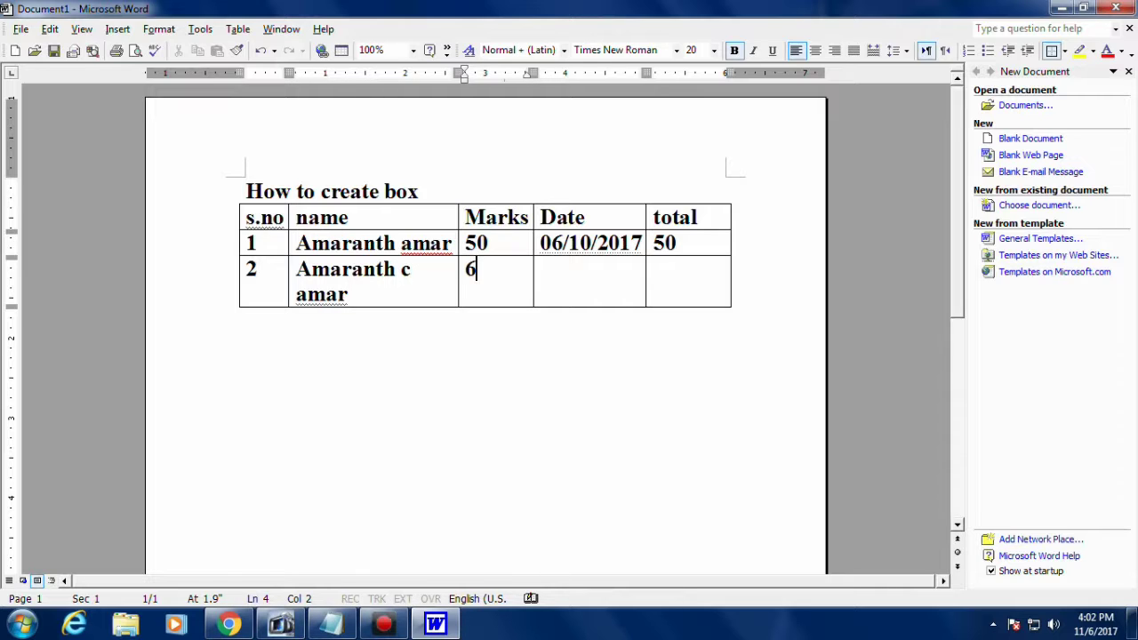
text(0)
key(Tab)
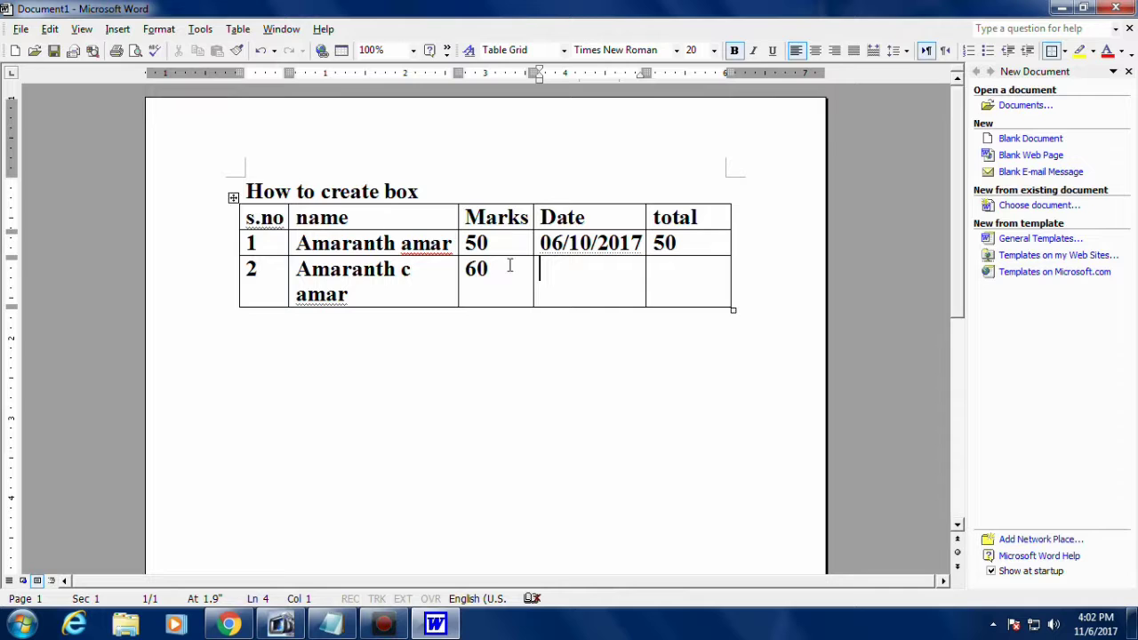
Step: Copy the date 06/10/2017 from row 1 into row 2 and enter total 50
drag(642, 245, 548, 221)
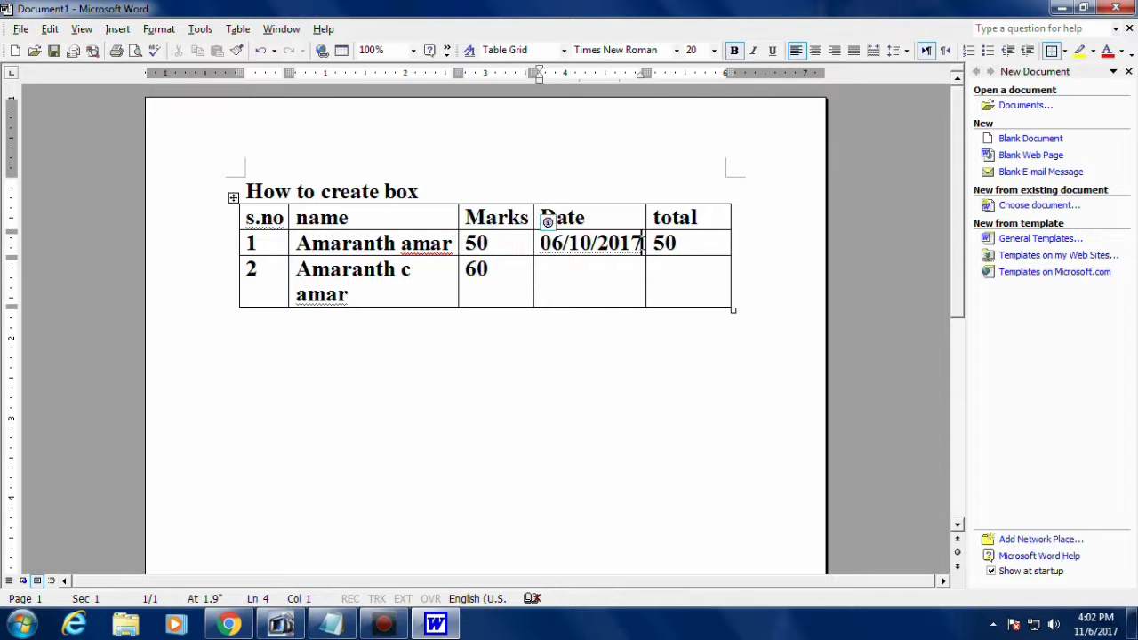
right_click(554, 240)
click(599, 269)
click(578, 279)
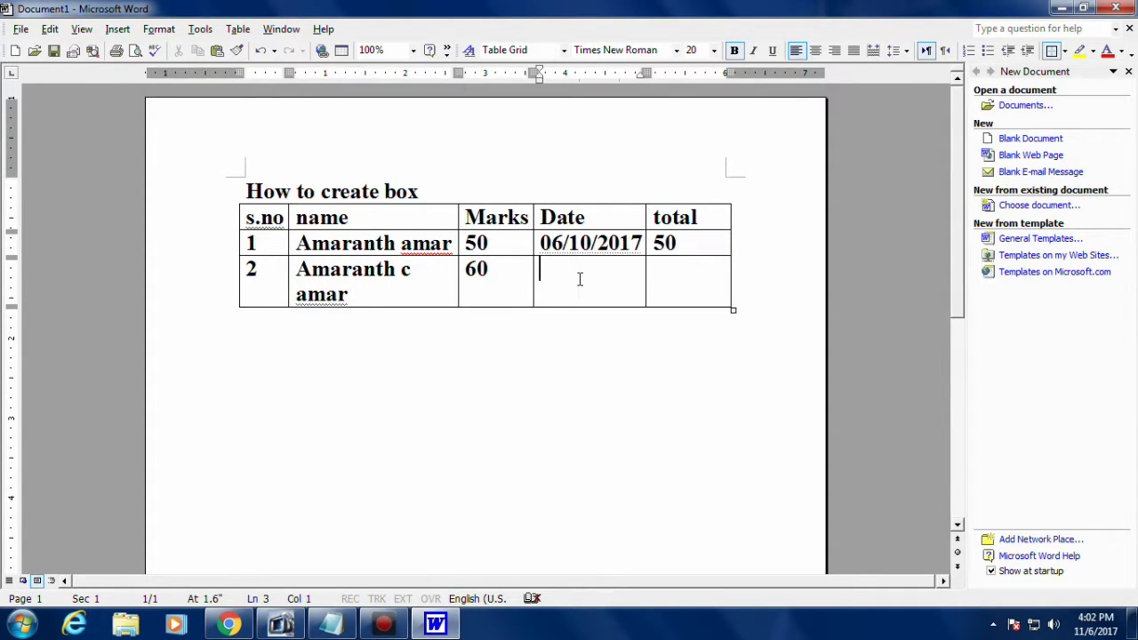
right_click(578, 280)
click(605, 327)
click(670, 269)
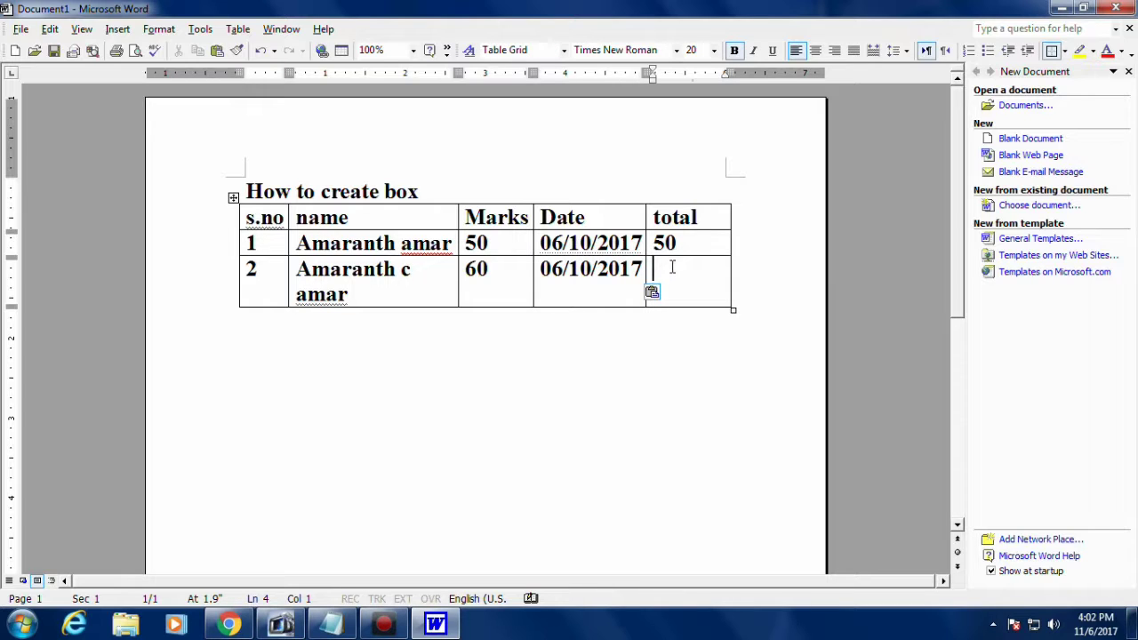
text(50)
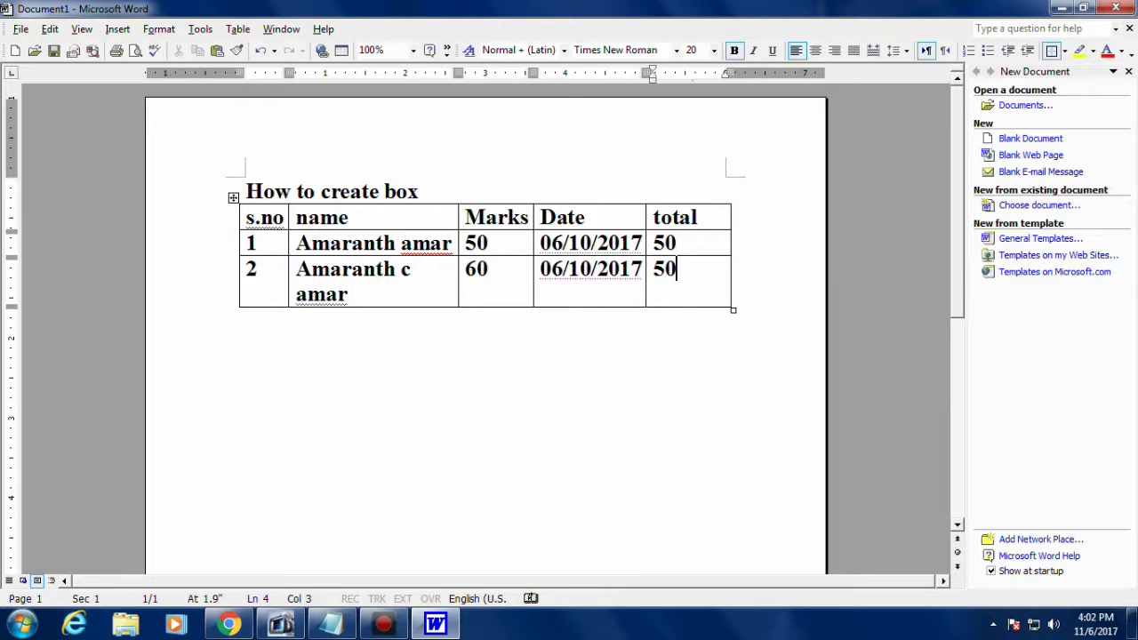
Step: Add an empty row at the table bottom and place the caret below the table
click(592, 398)
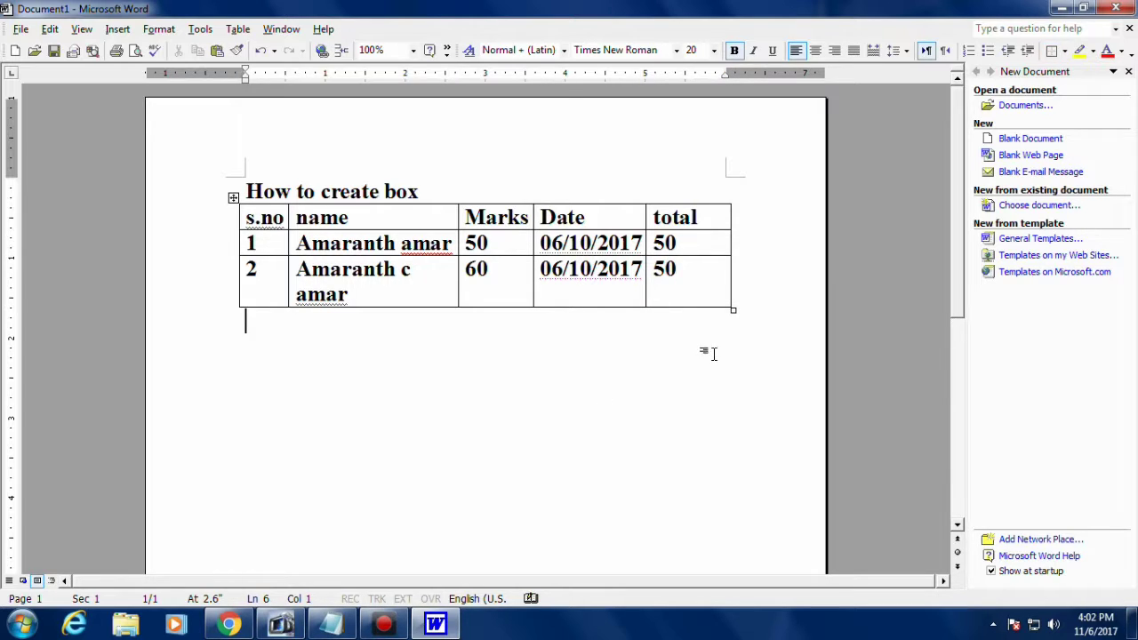
click(725, 298)
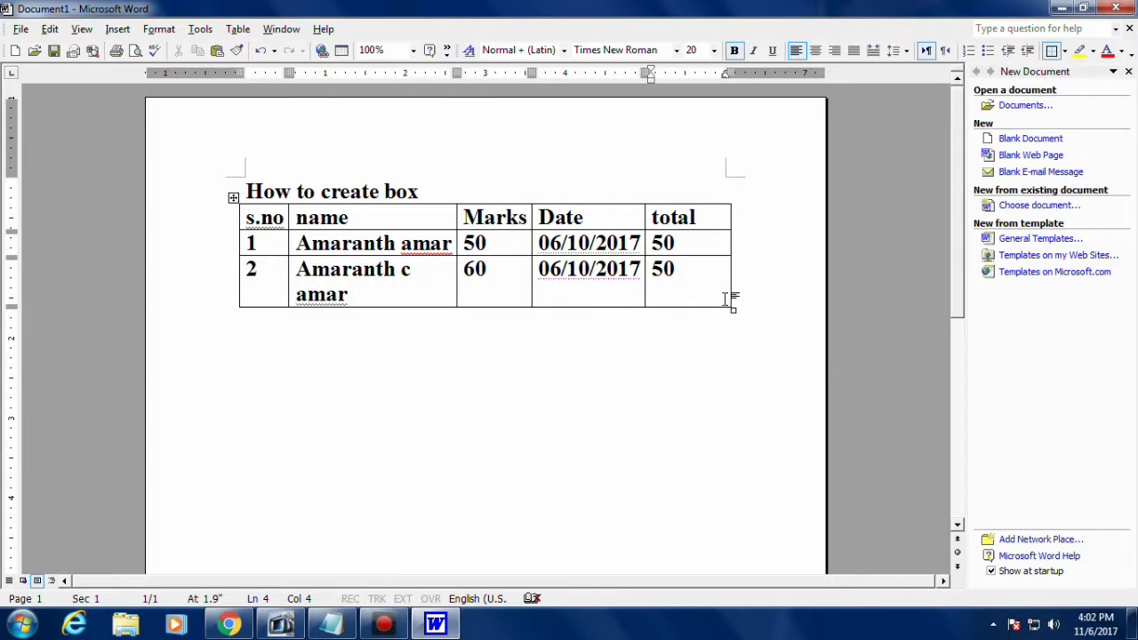
key(Tab)
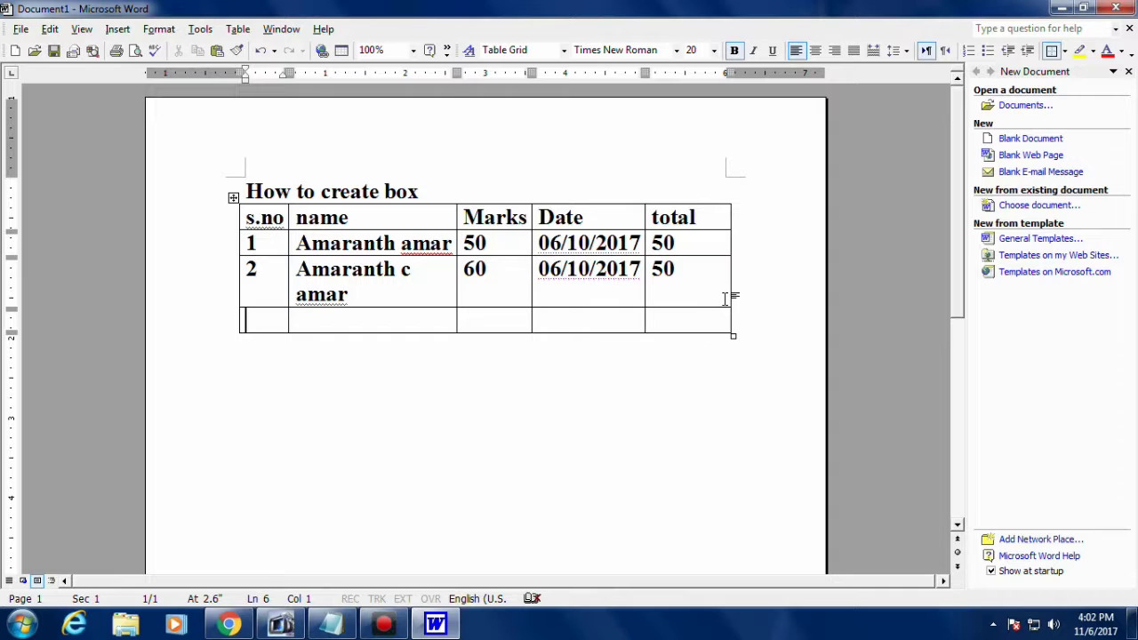
click(559, 366)
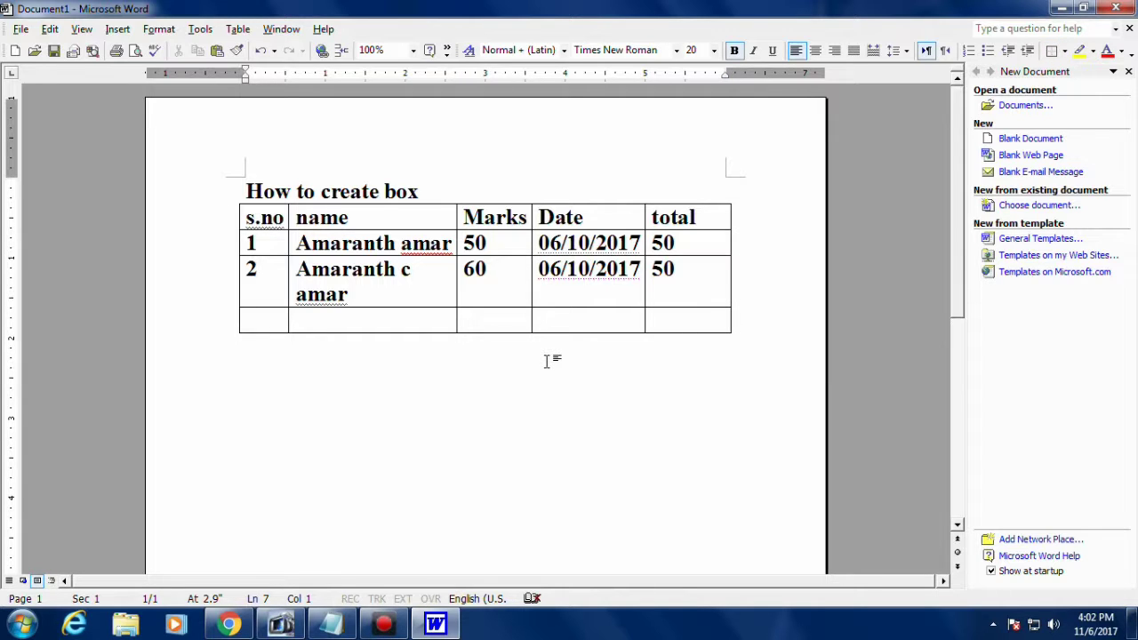
Step: Type the draft line 'press tab button next line or colom' under the table, then erase it
text(press )
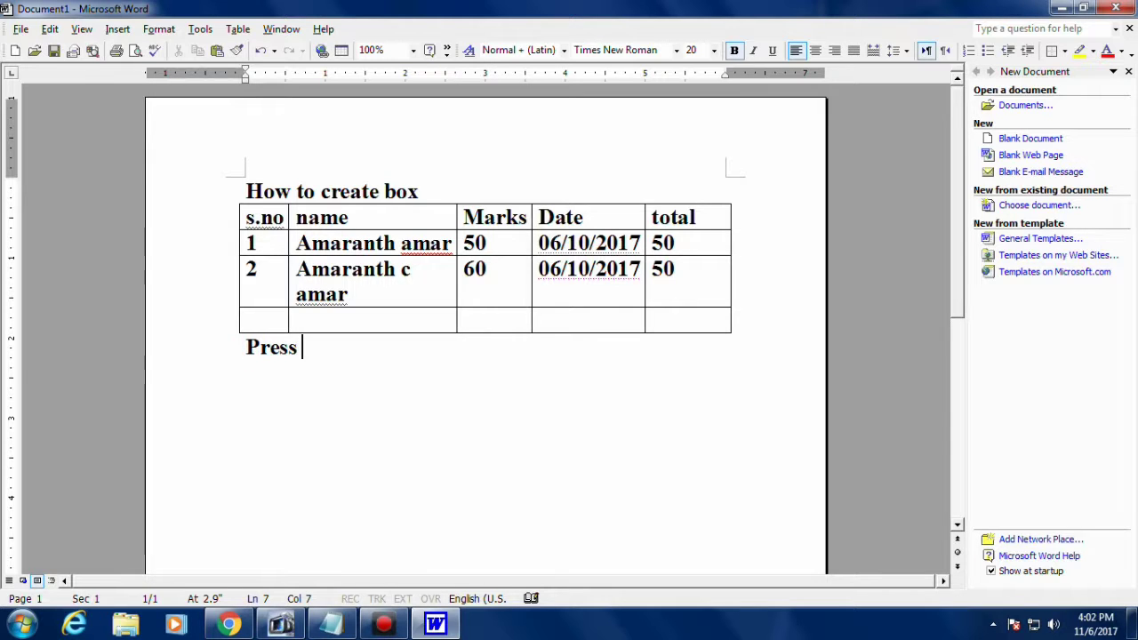
text(ta)
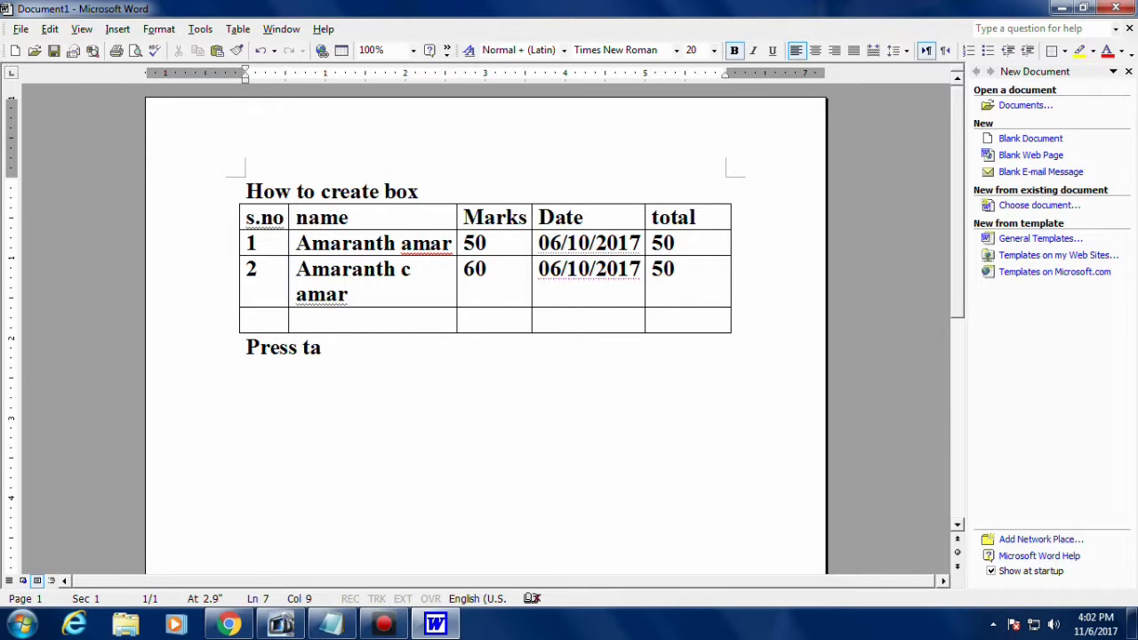
text(b button)
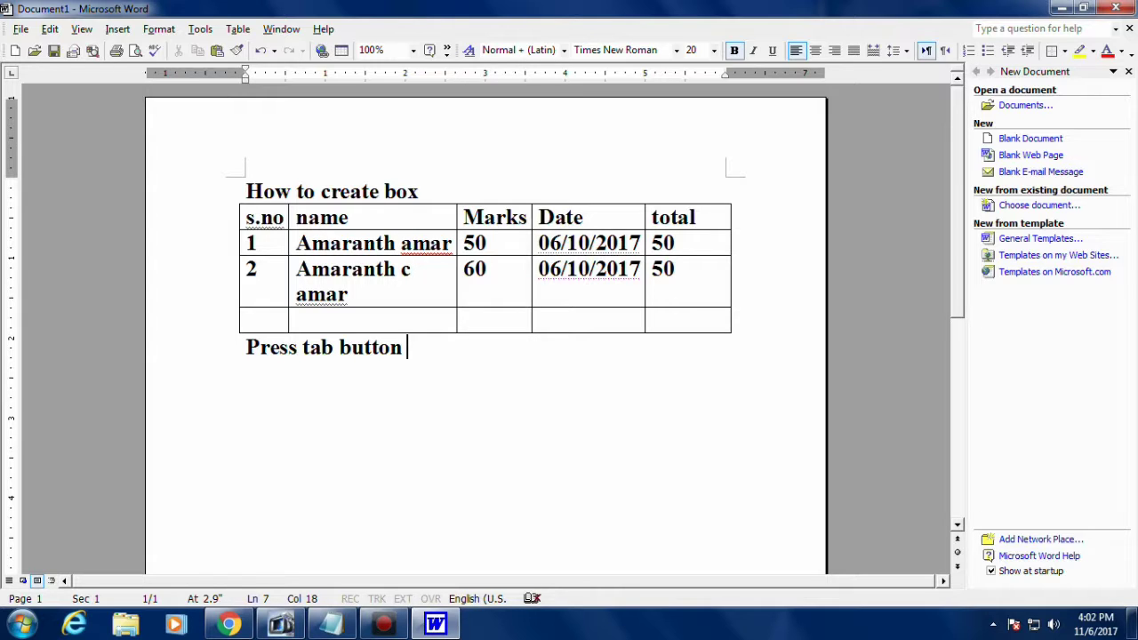
text( ne)
text(xt )
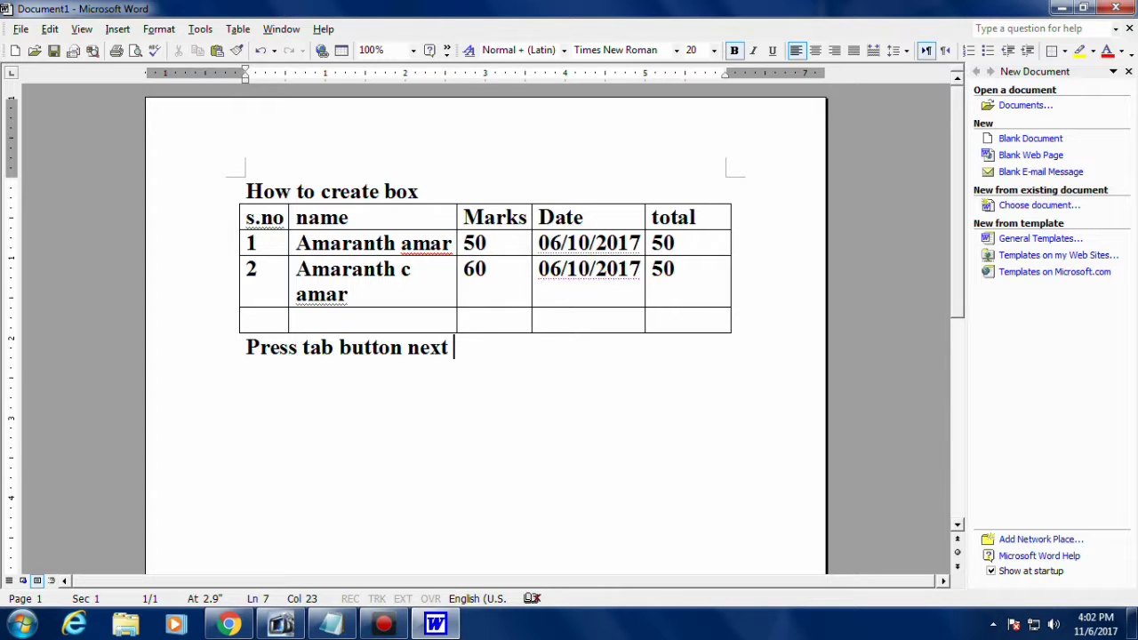
text(l)
text(ine )
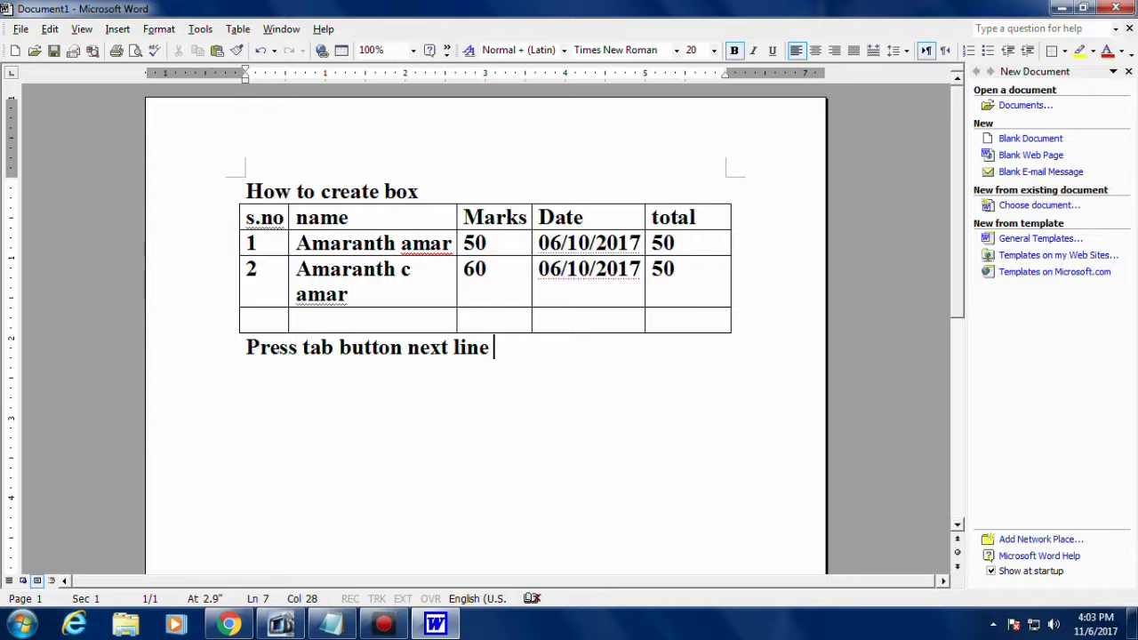
text(or colo)
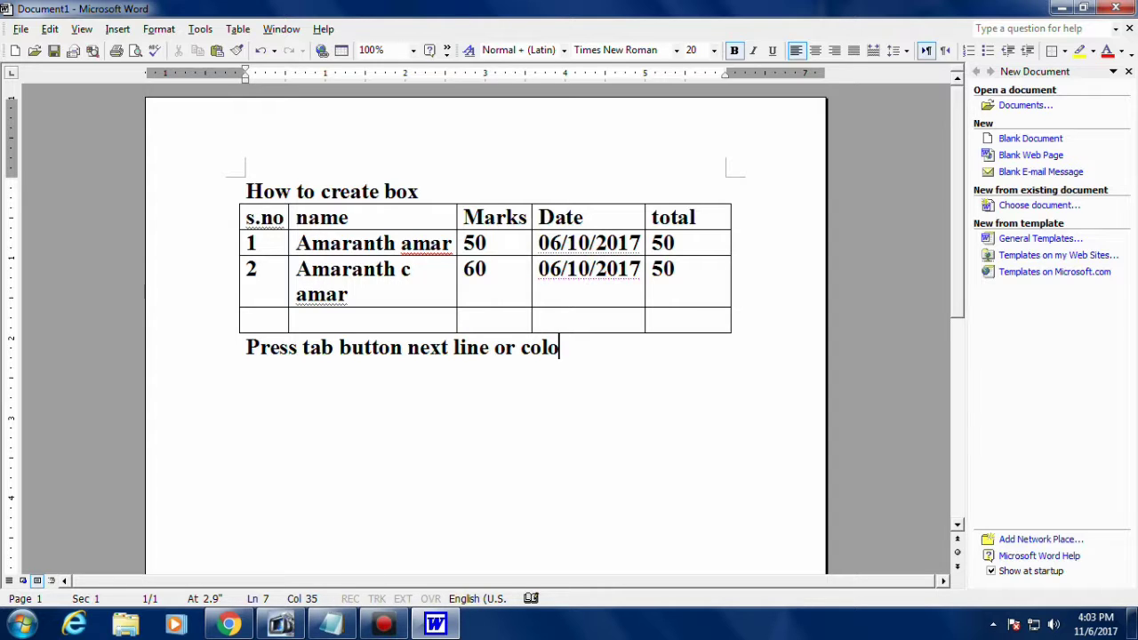
text(m)
key(BackSpace)
key(BackSpace)
key(BackSpace)
key(BackSpace)
key(BackSpace)
key(BackSpace)
key(BackSpace)
key(BackSpace)
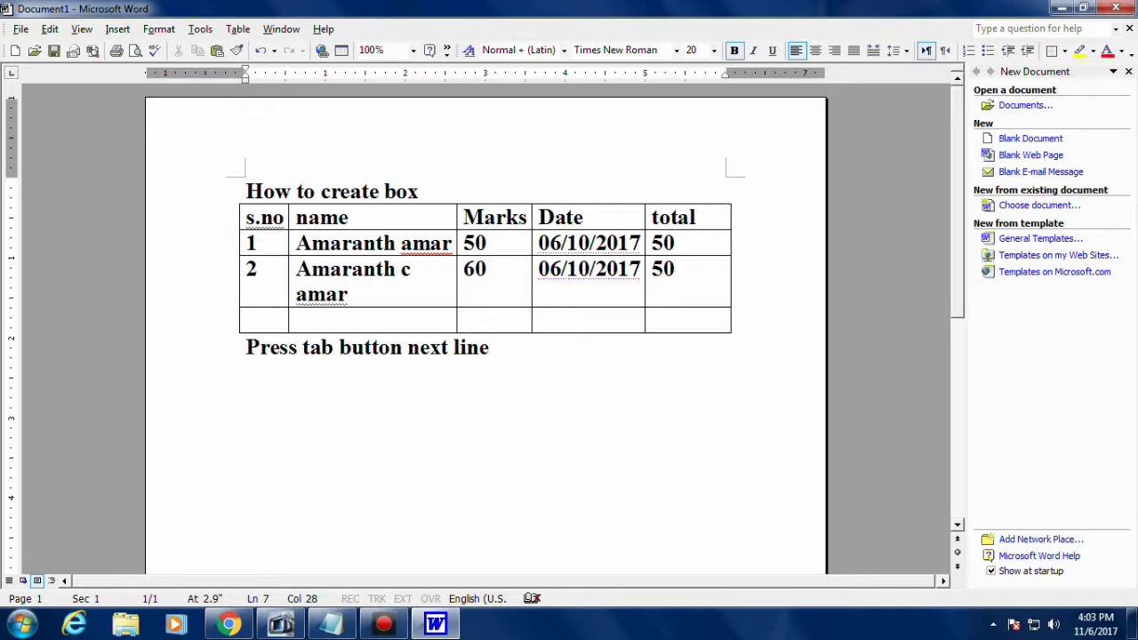
text(com)
text(ming)
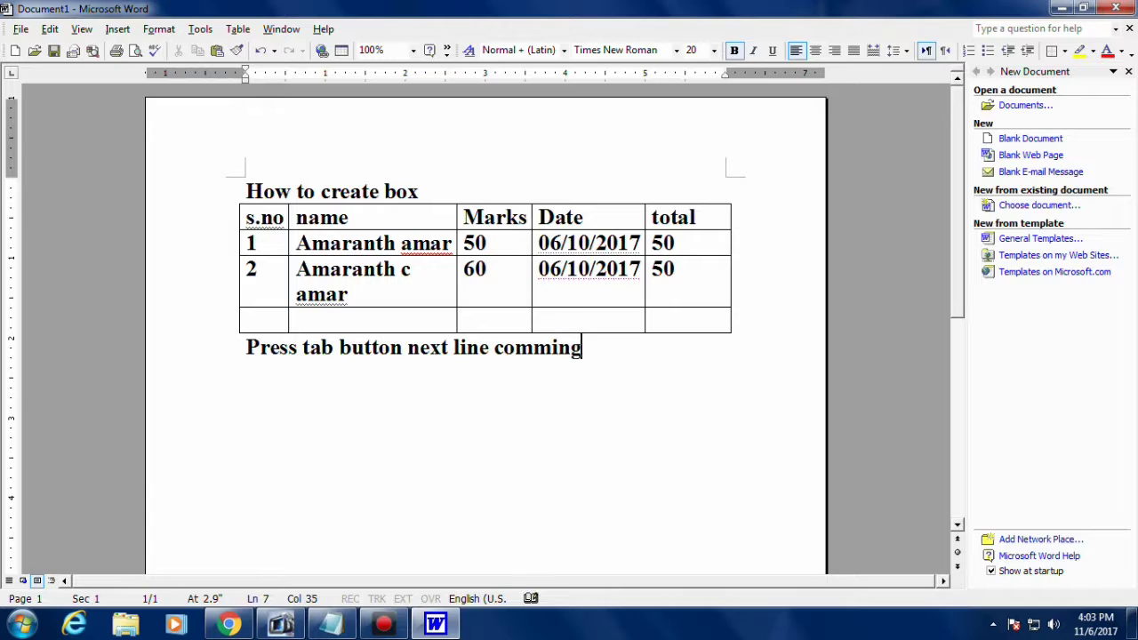
key(BackSpace)
key(BackSpace)
key(BackSpace)
key(BackSpace)
key(BackSpace)
key(BackSpace)
key(BackSpace)
key(BackSpace)
key(BackSpace)
key(BackSpace)
key(BackSpace)
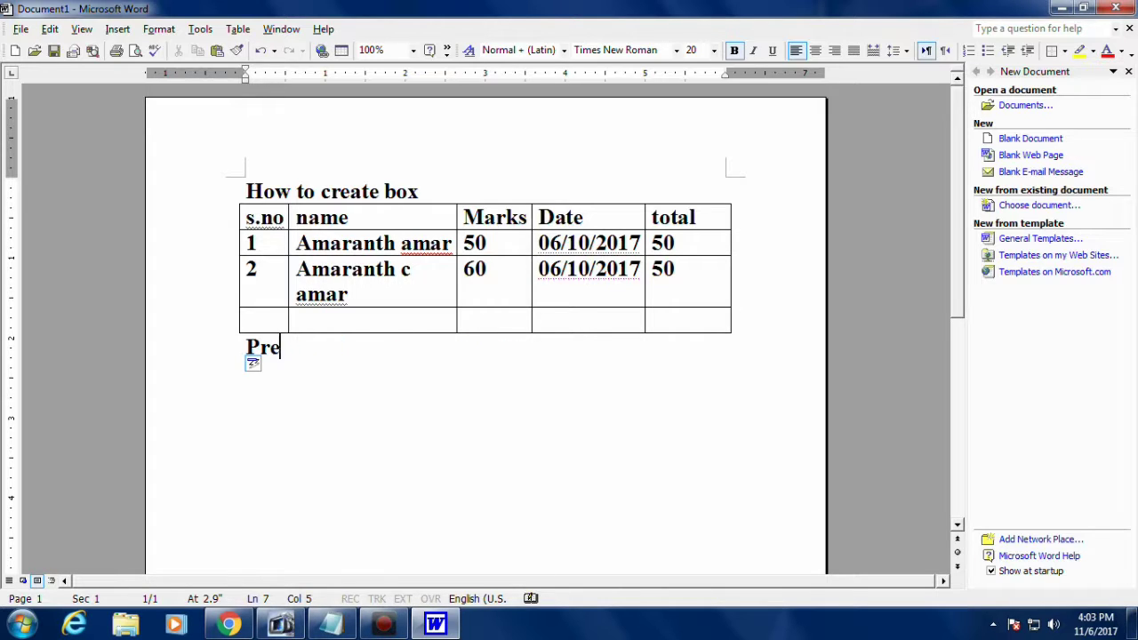
key(BackSpace)
key(BackSpace)
key(BackSpace)
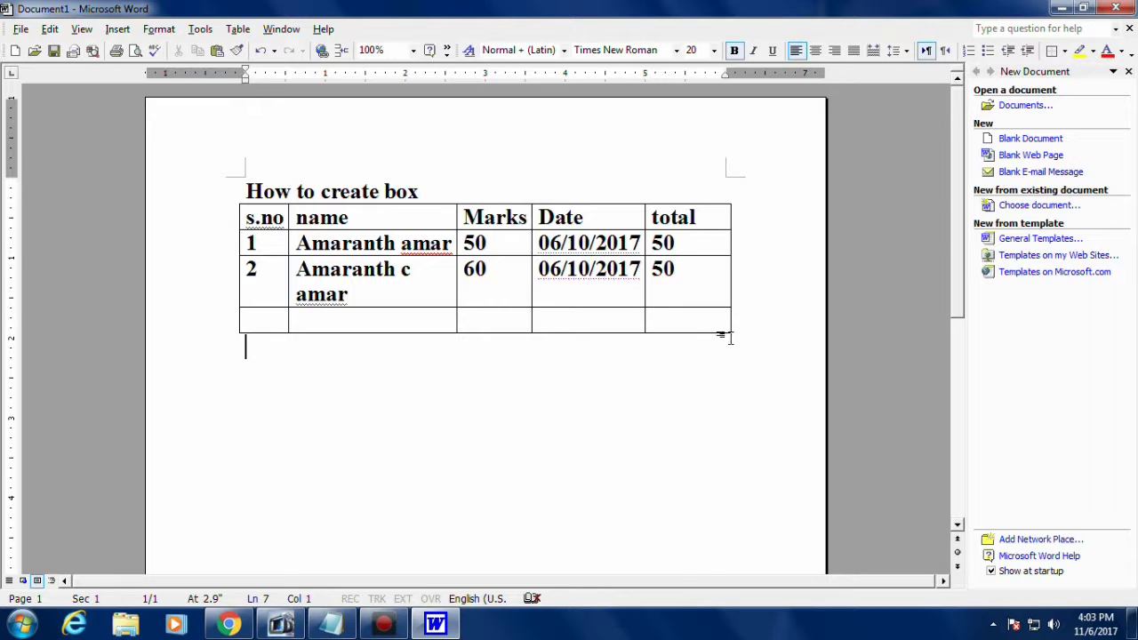
Step: Add empty rows to the marks table with Tab, then type 'how to delete lines' beneath it
click(708, 322)
key(Tab)
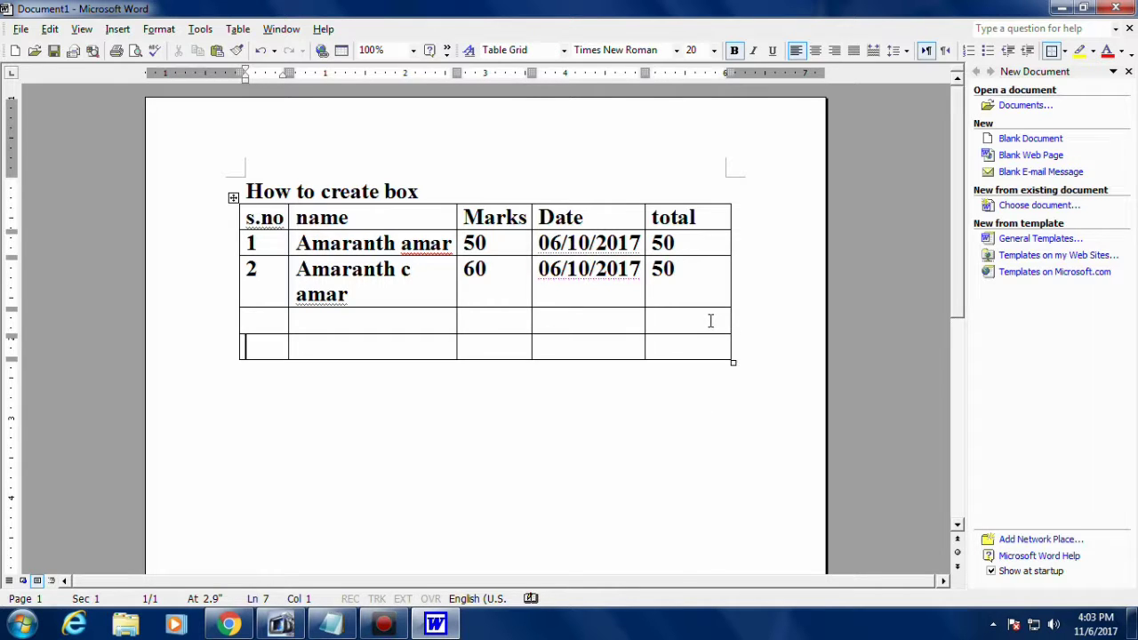
key(Tab)
key(Tab)
key(Tab)
key(Tab)
key(Tab)
key(Tab)
key(Tab)
key(Tab)
key(Tab)
key(Tab)
key(Tab)
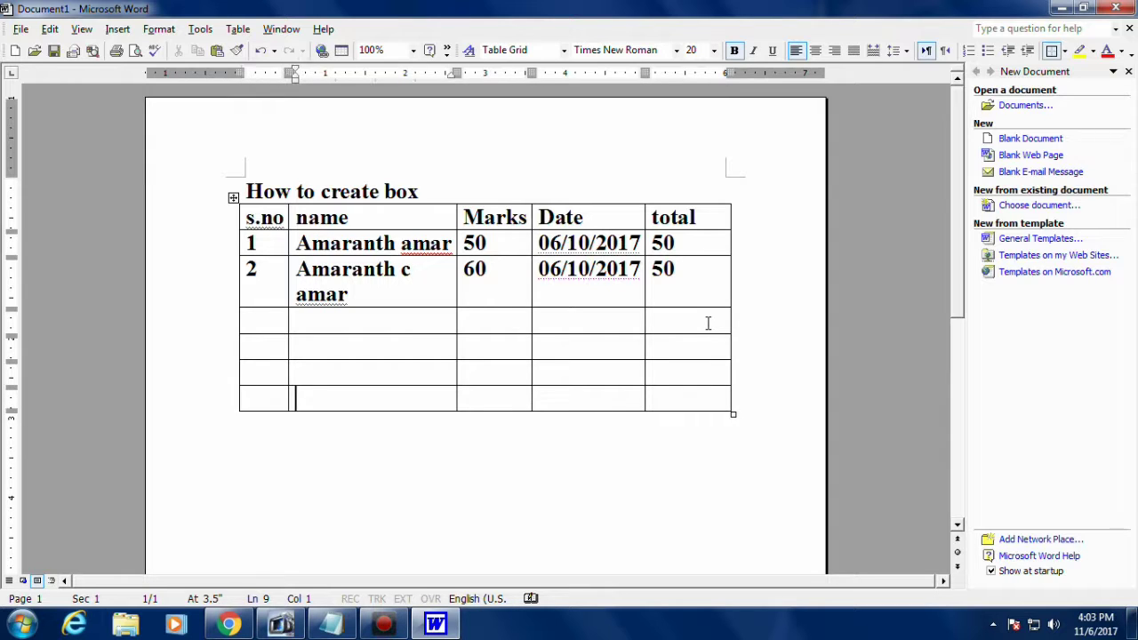
key(Tab)
key(Tab)
key(Tab)
key(Tab)
key(Tab)
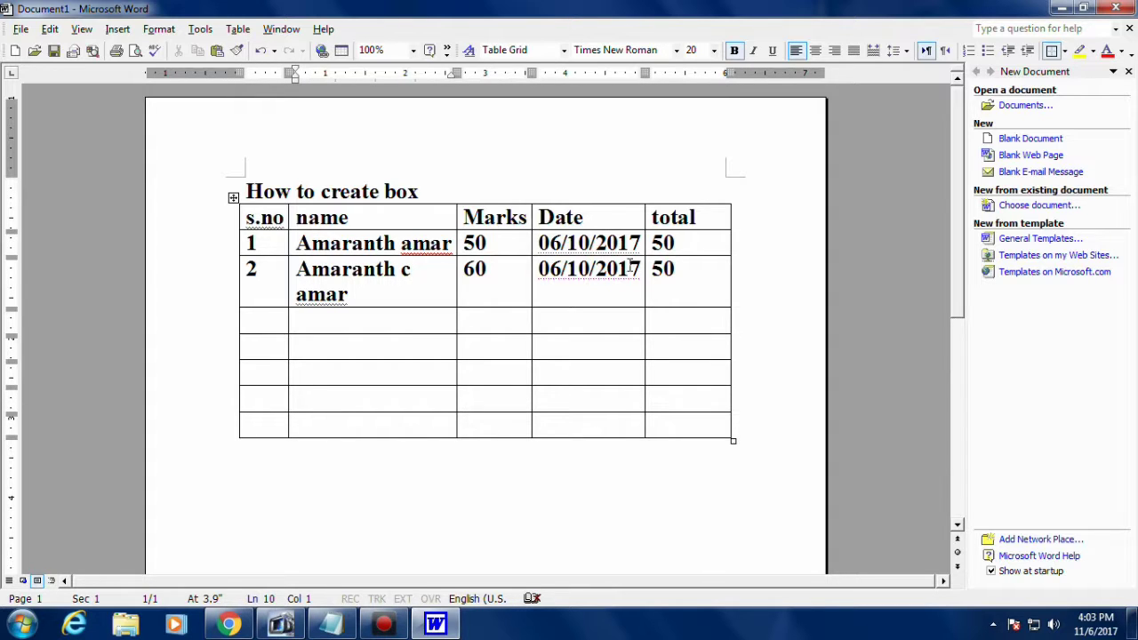
click(476, 482)
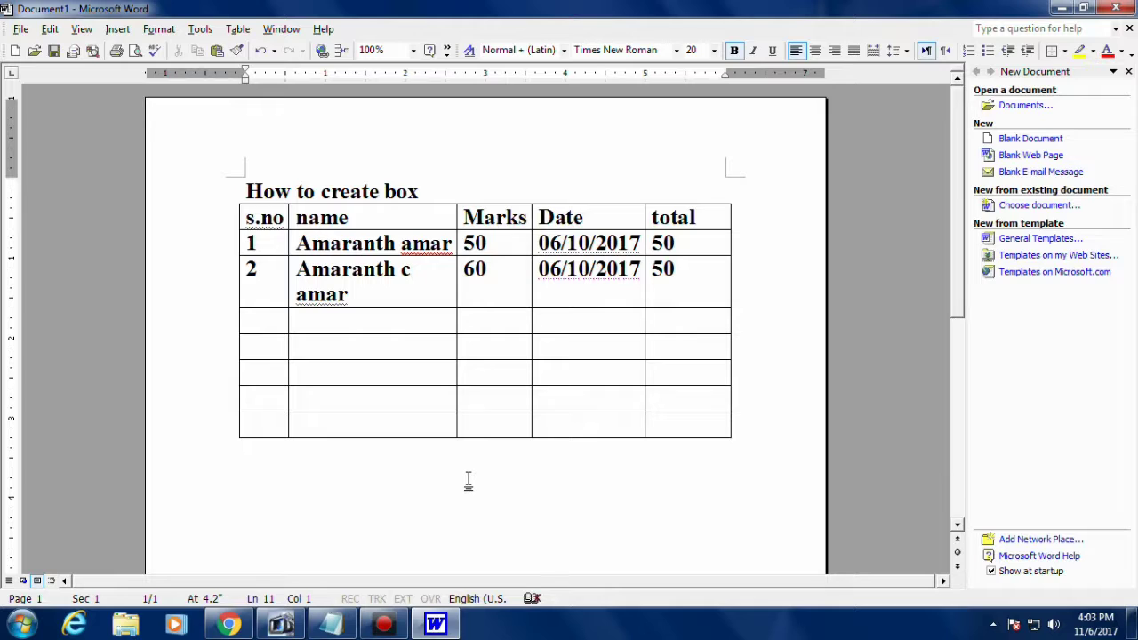
text(how to)
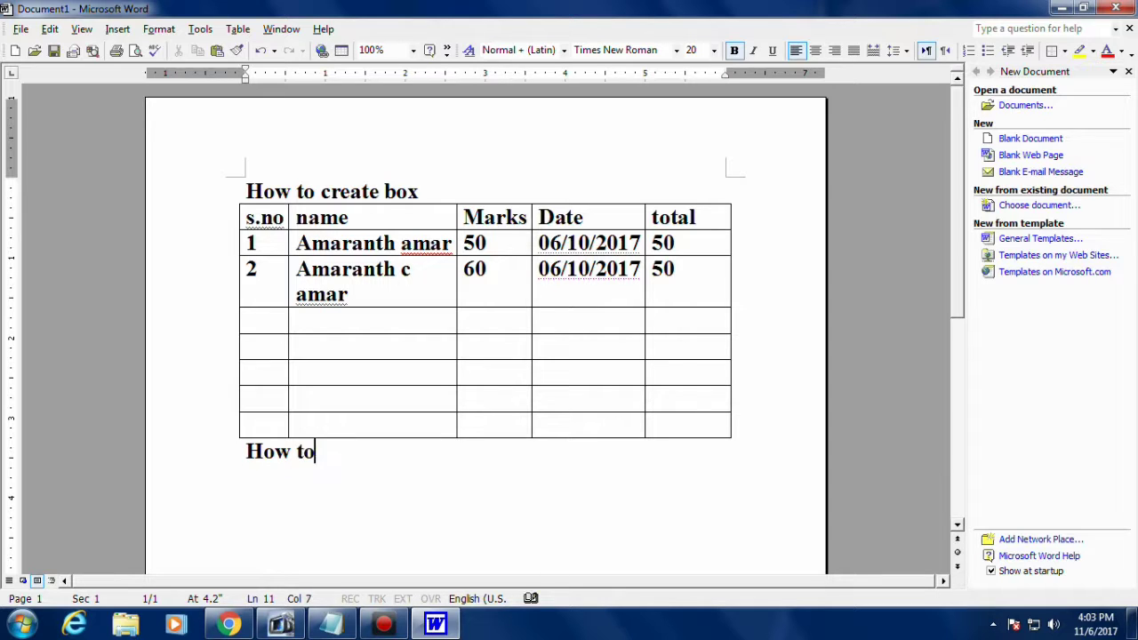
text( delete )
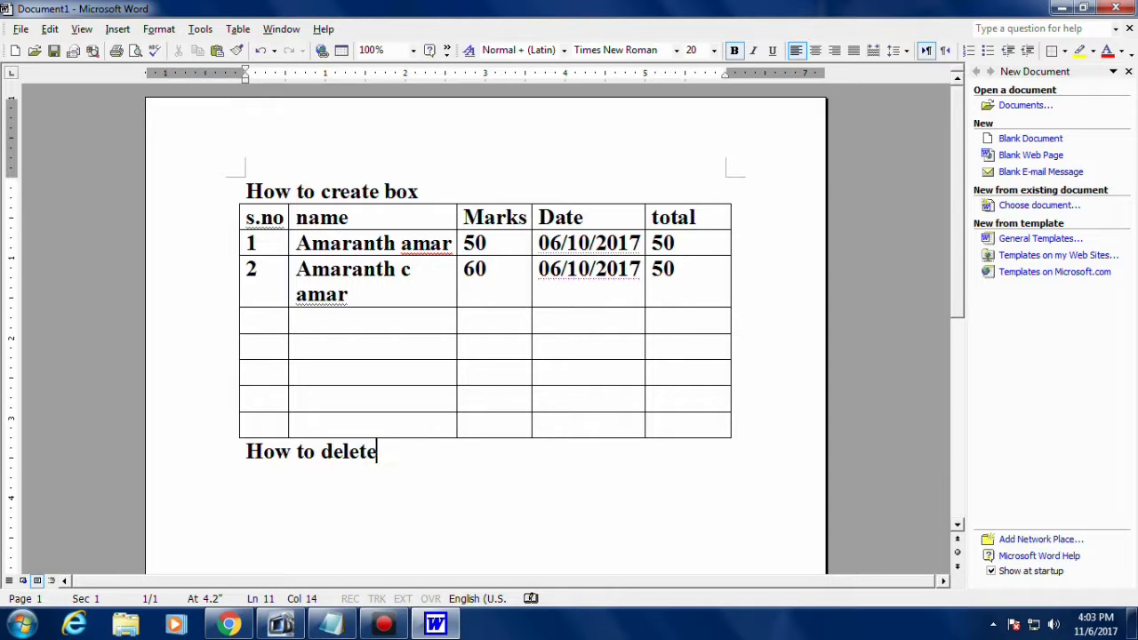
text(lin)
text(es)
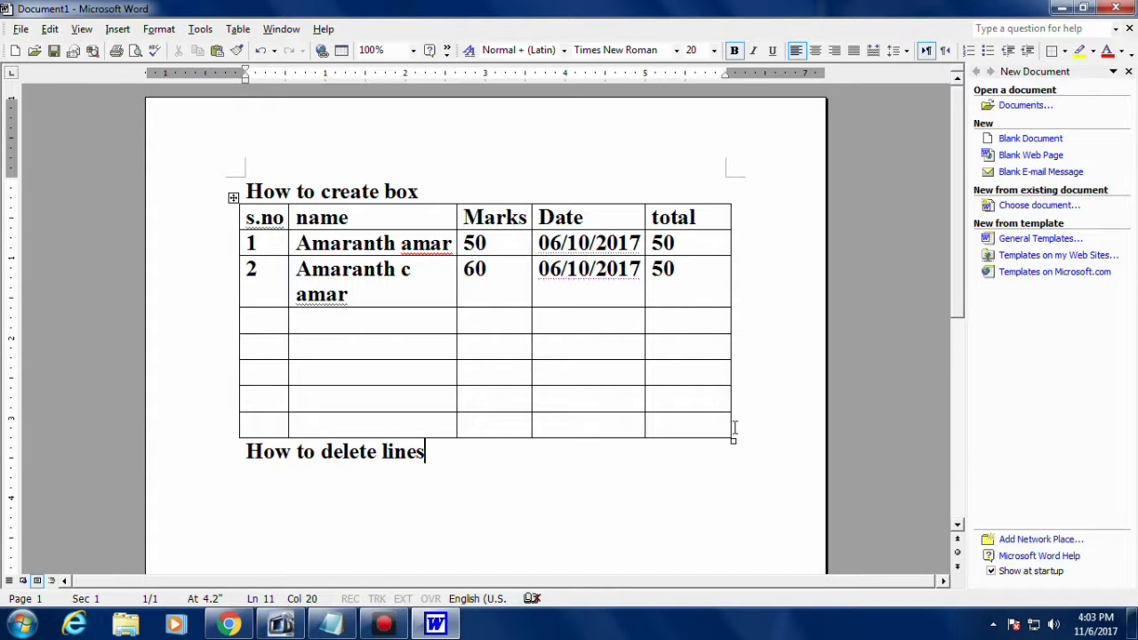
Step: Remove the table's last two empty rows via Delete Cells with Delete entire row
mouse_move(732, 429)
mouse_down()
mouse_move(687, 410)
mouse_move(539, 399)
mouse_move(246, 406)
mouse_up()
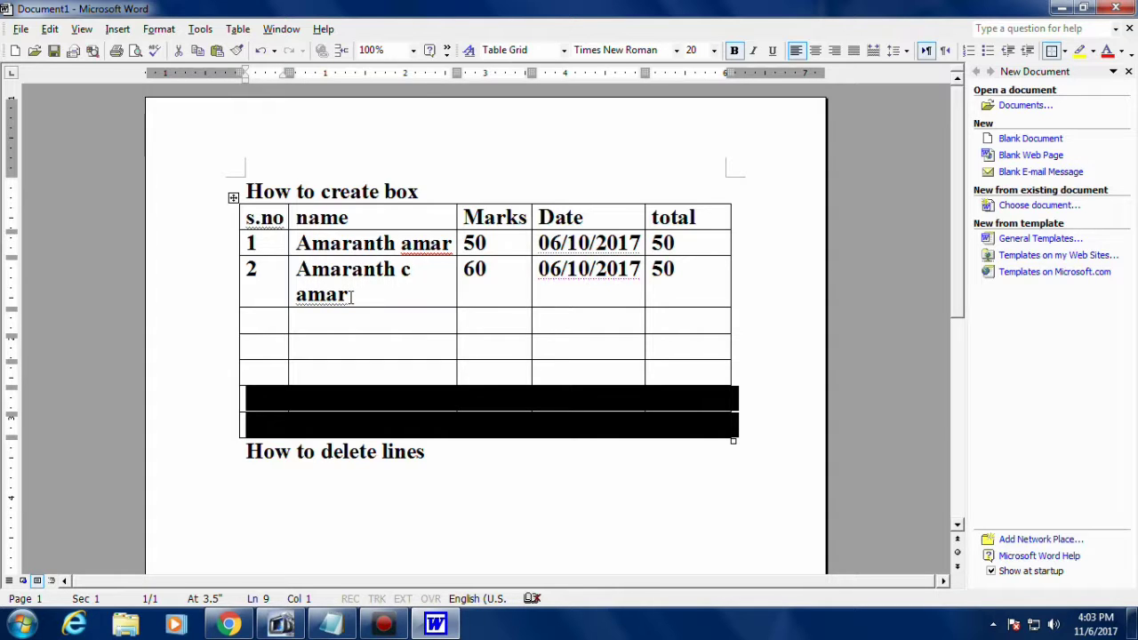
key(Left)
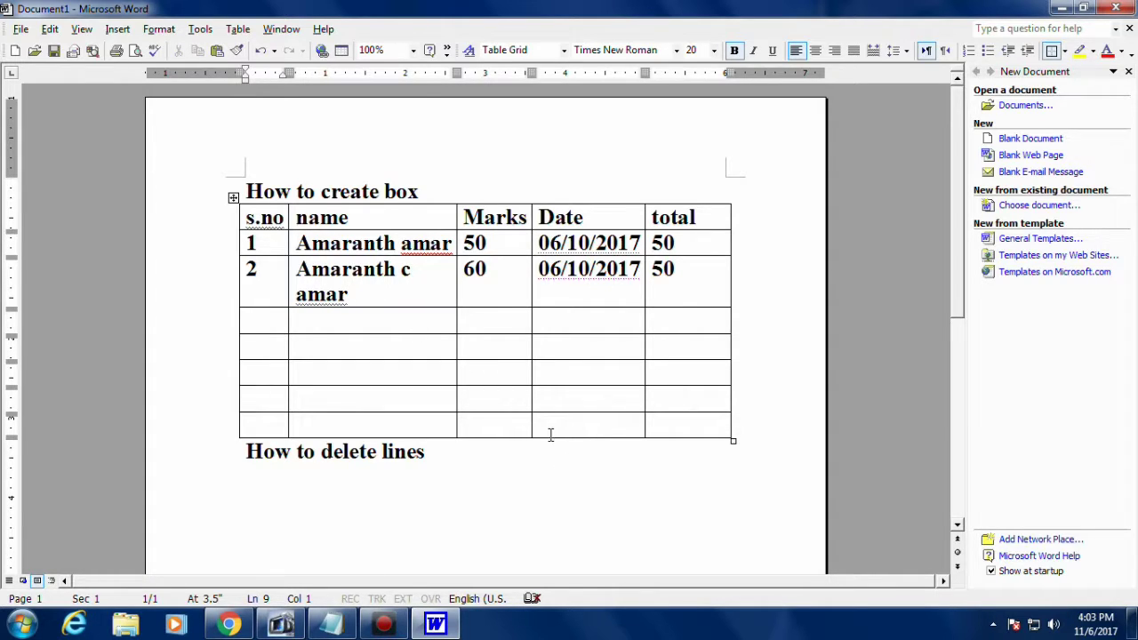
right_click(550, 437)
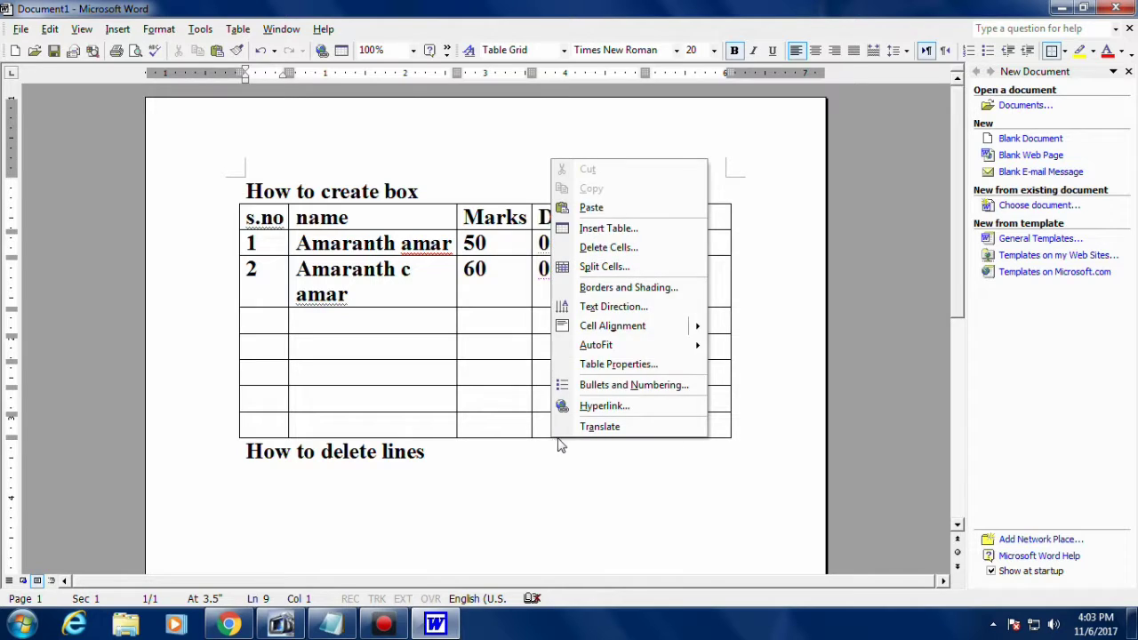
click(609, 249)
click(550, 335)
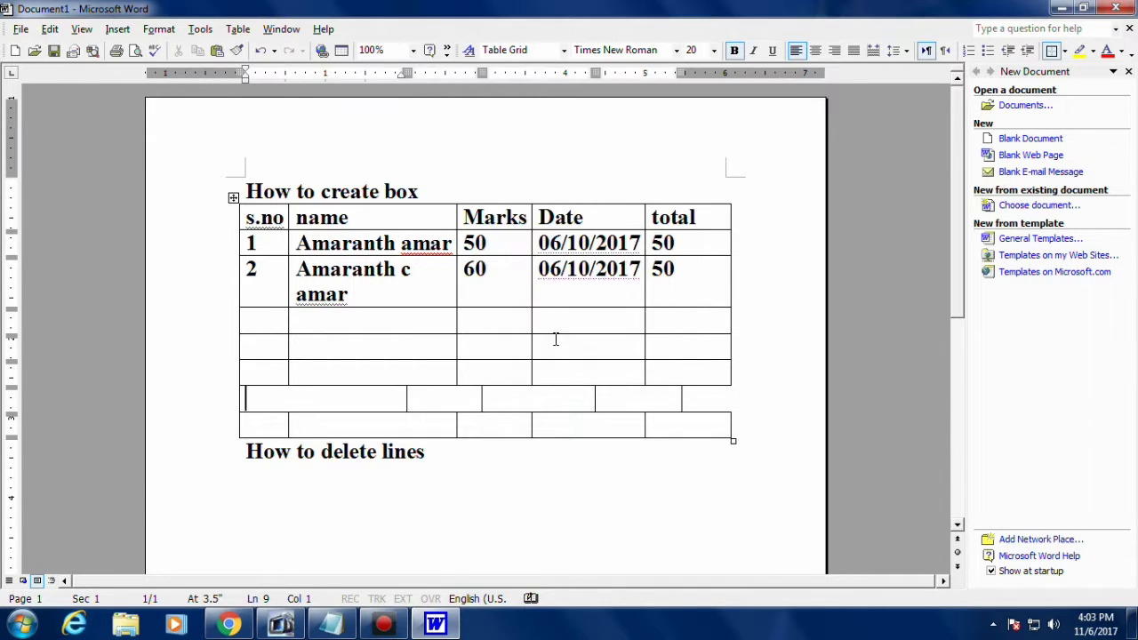
drag(737, 426, 266, 402)
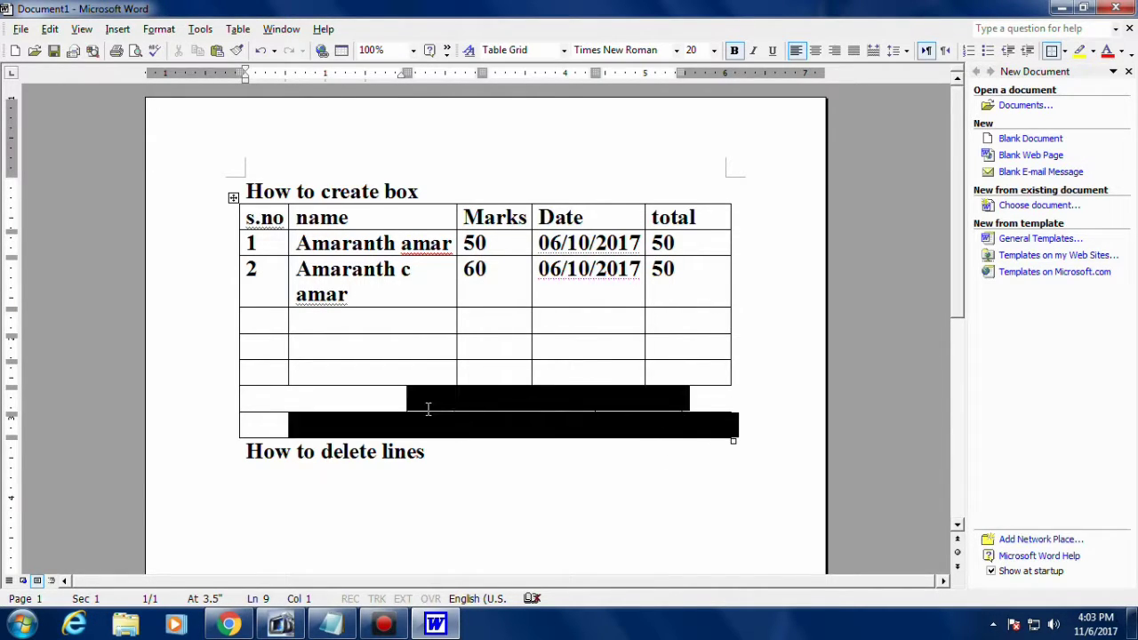
right_click(267, 402)
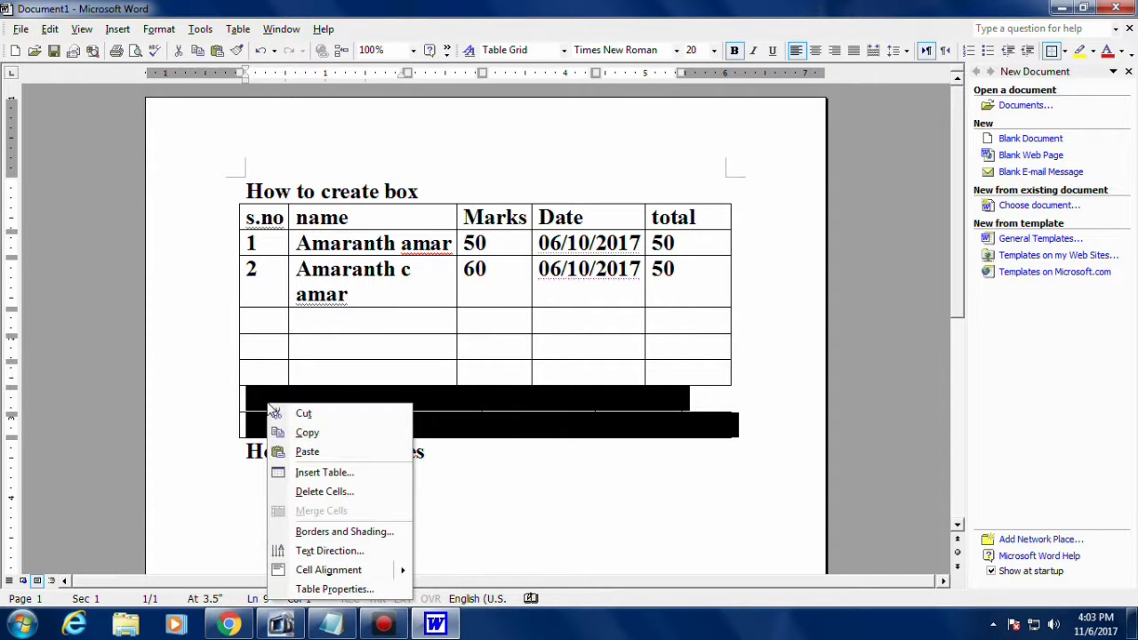
click(325, 490)
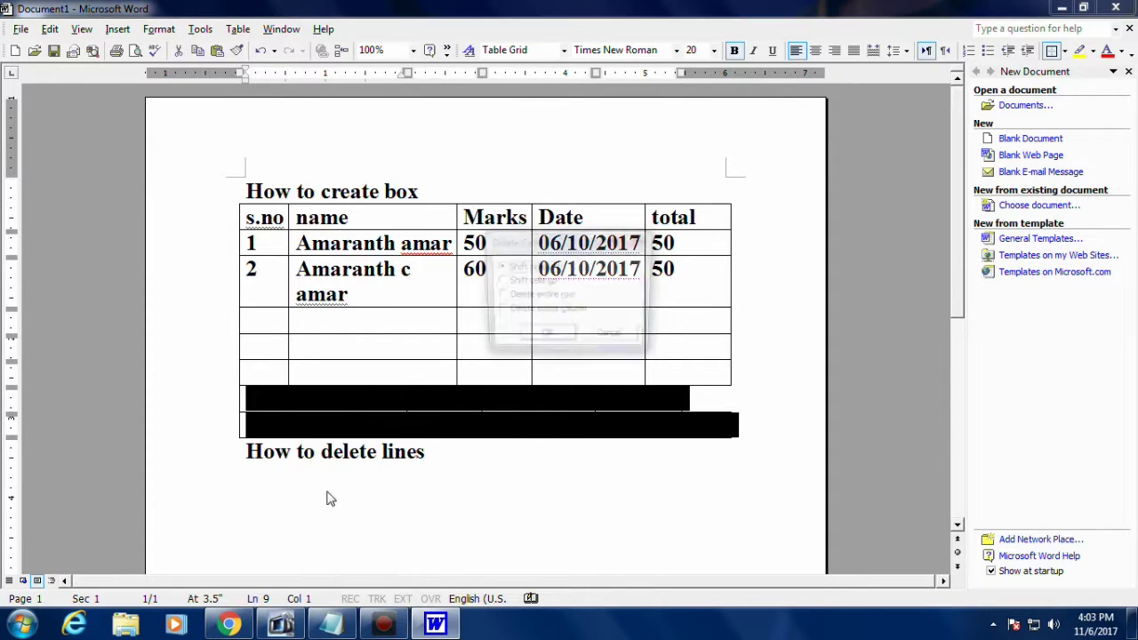
click(536, 338)
click(638, 405)
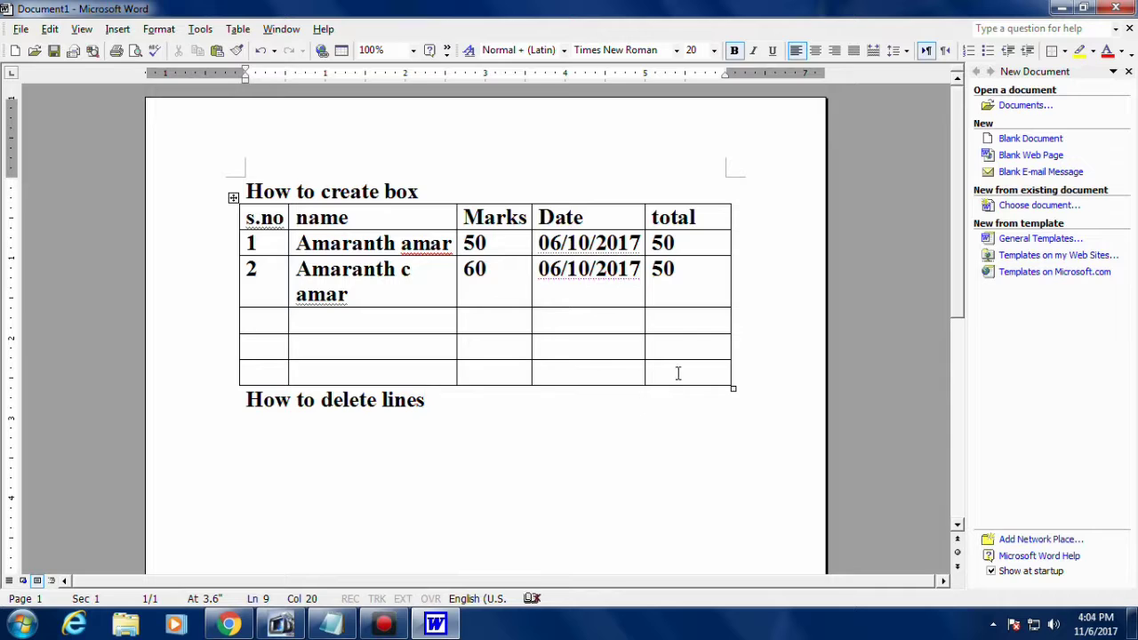
Step: Delete the Marks, Date and misaligned cells so the bottom two rows have three cells each
drag(542, 353, 521, 349)
right_click(521, 349)
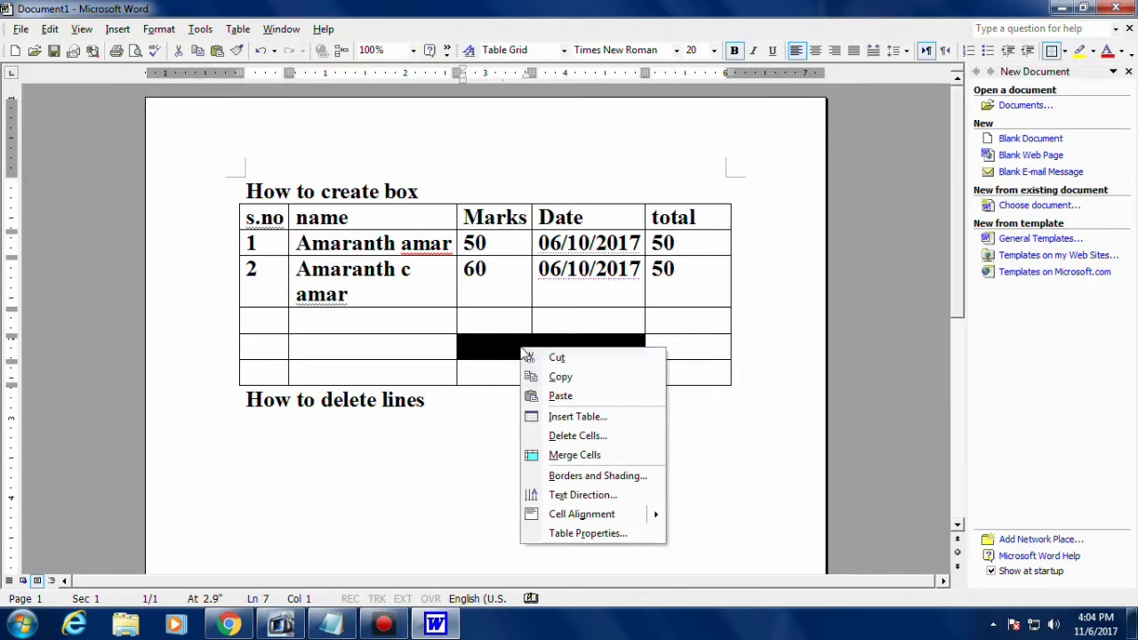
click(576, 436)
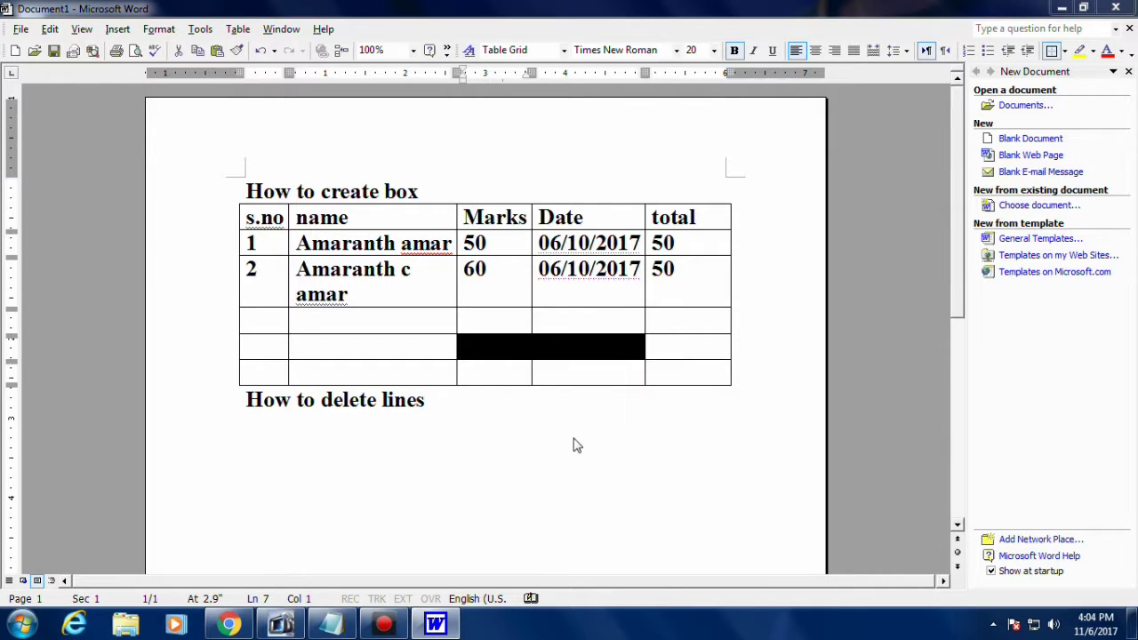
click(540, 336)
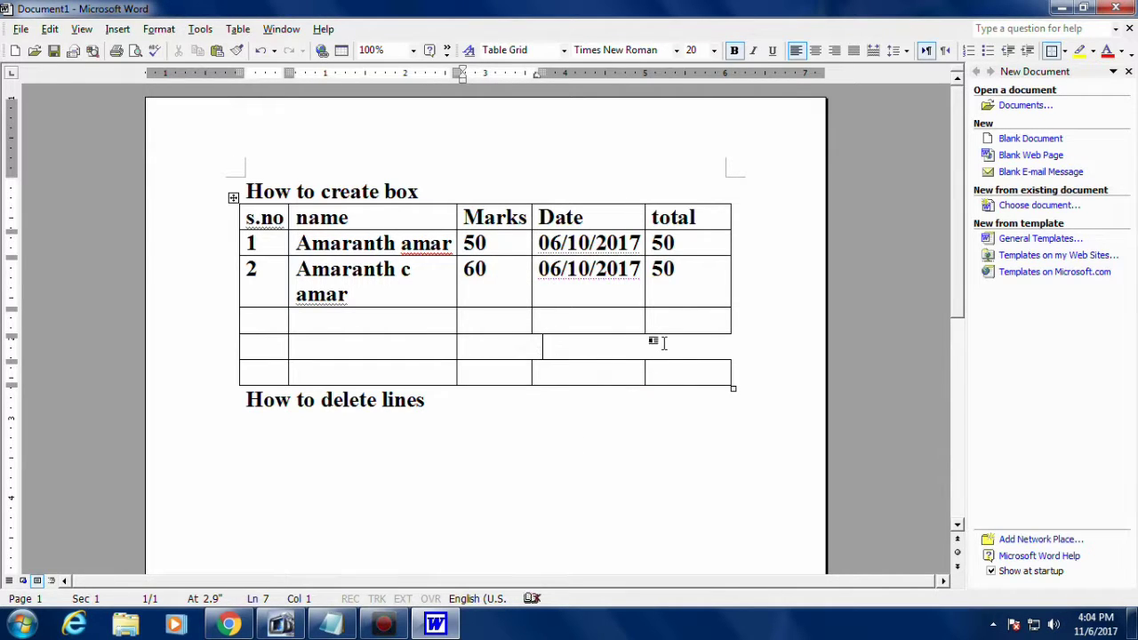
click(547, 338)
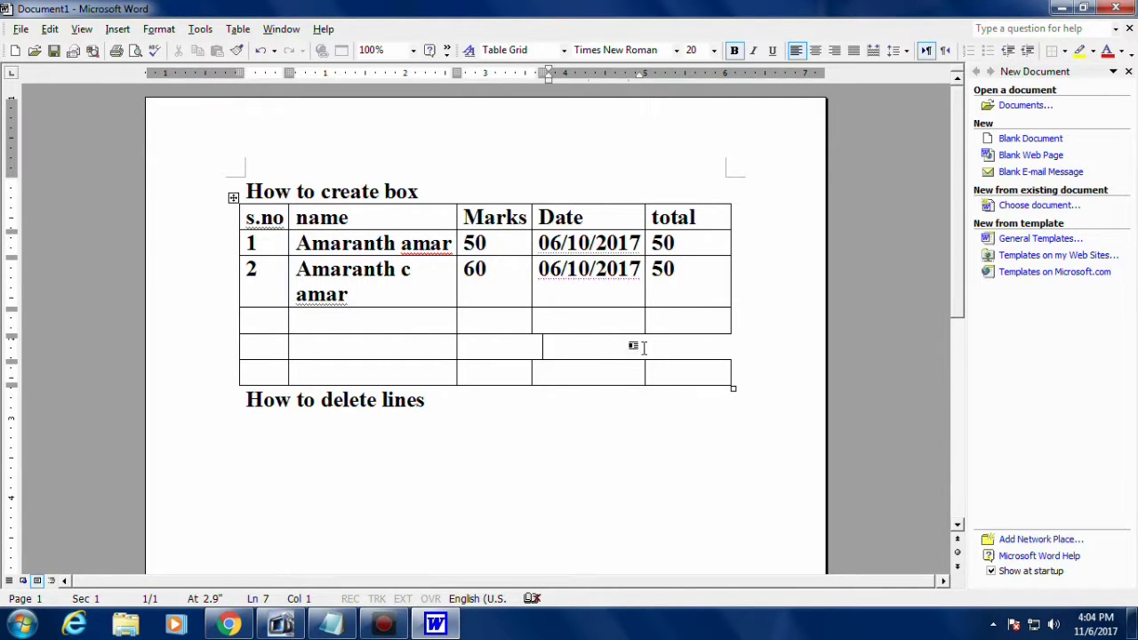
mouse_move(589, 343)
mouse_down()
mouse_move(605, 364)
mouse_move(655, 375)
mouse_up()
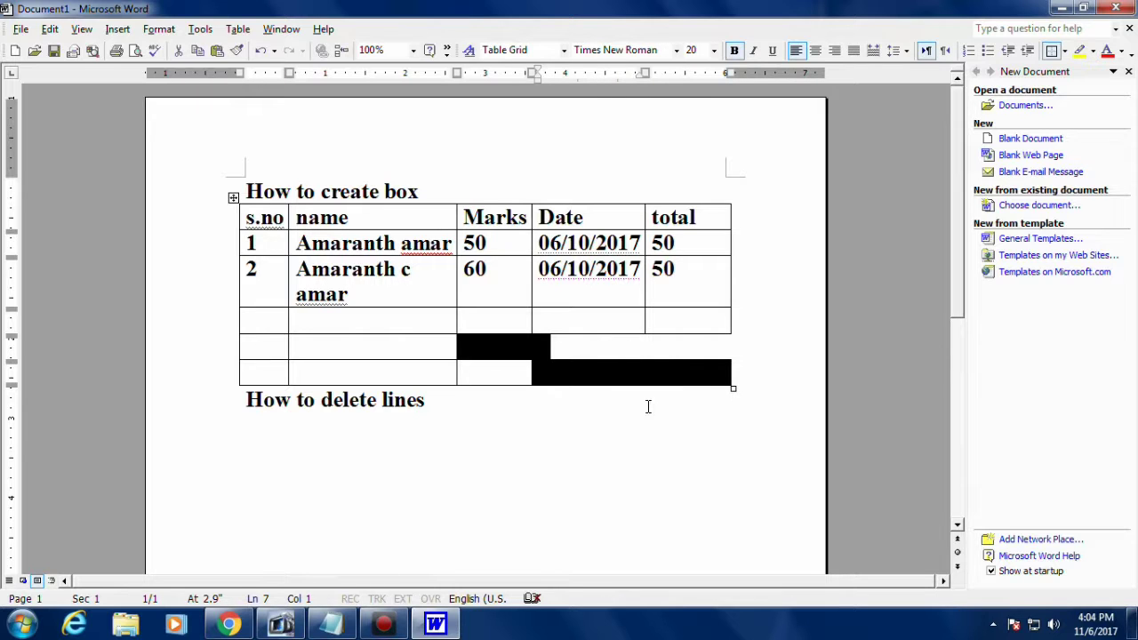
right_click(627, 380)
click(668, 463)
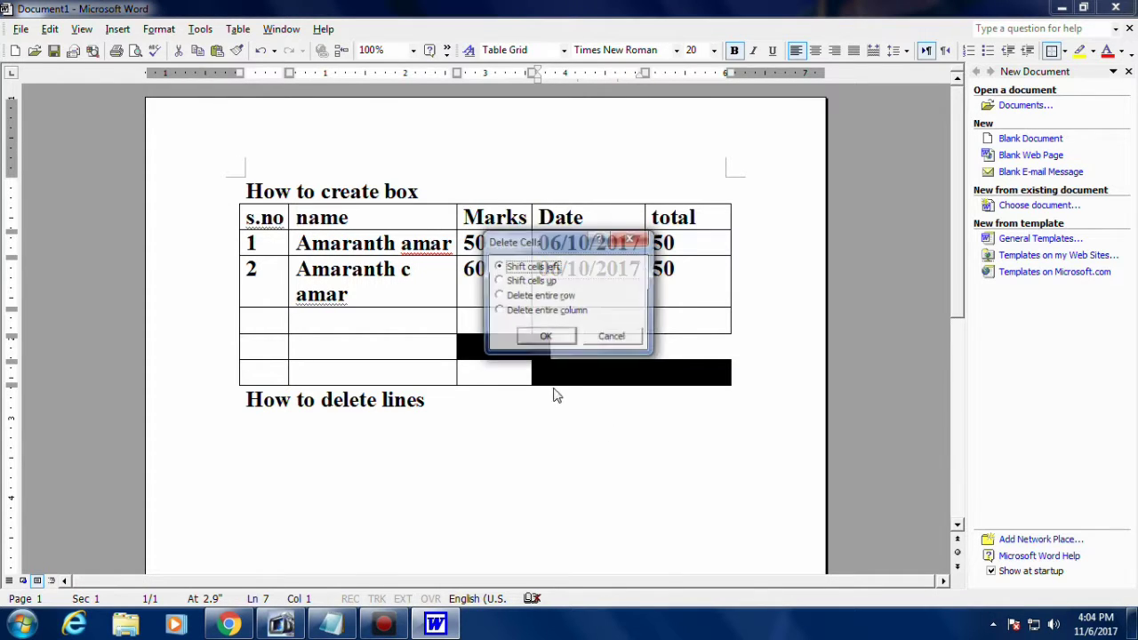
click(544, 338)
click(569, 399)
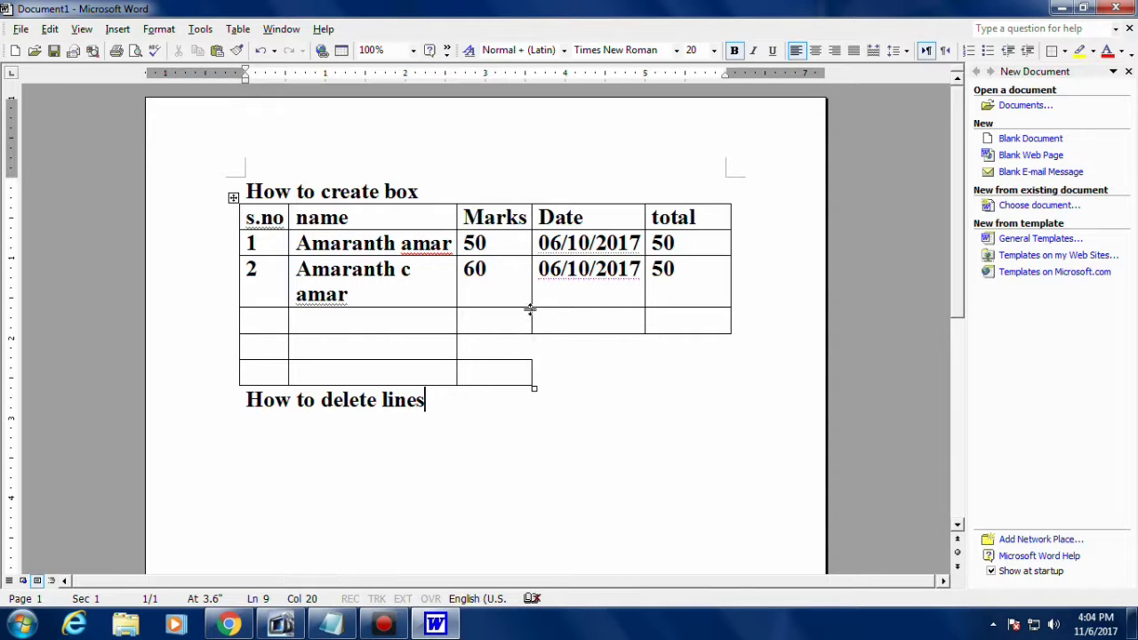
Step: Start inserting a 5-column, 2-row table into the empty third-row Marks cell
click(508, 345)
click(527, 347)
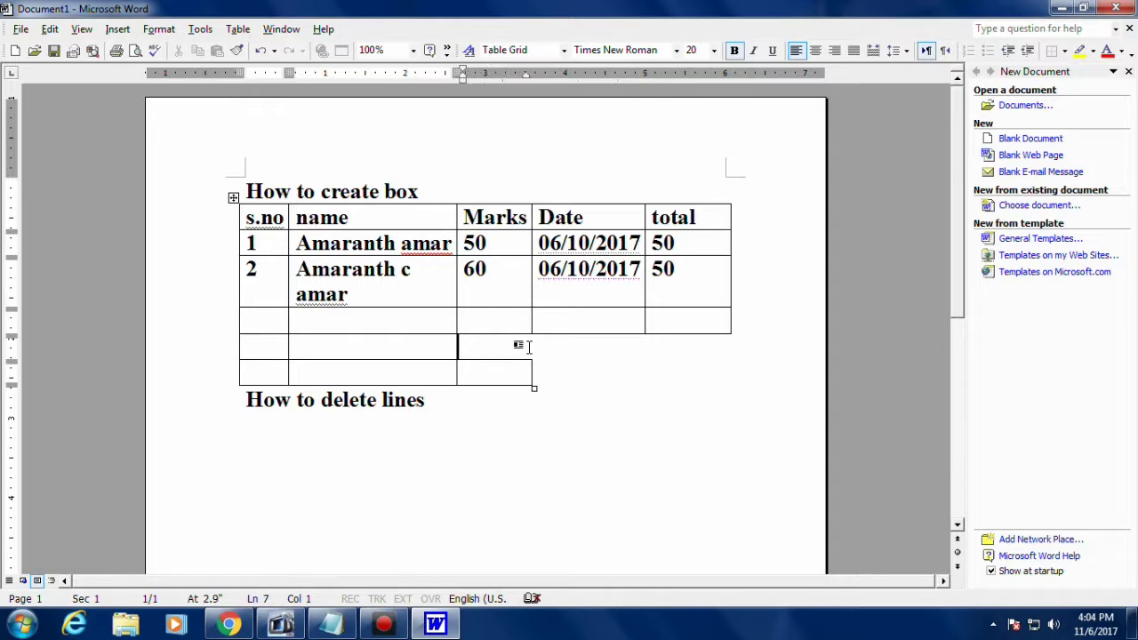
right_click(521, 345)
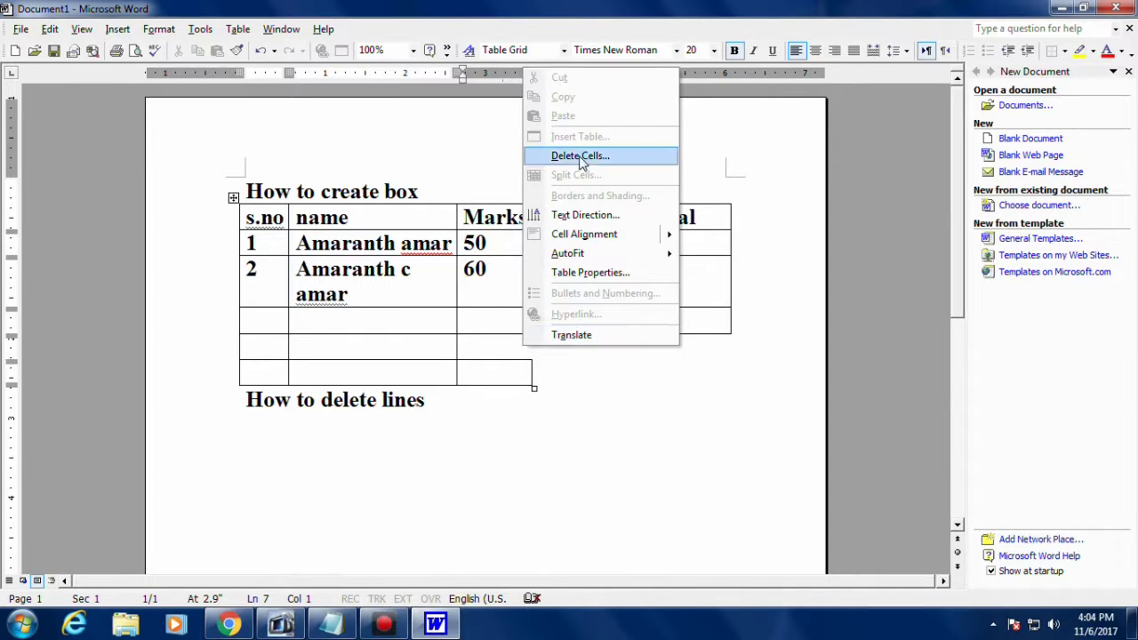
click(527, 328)
right_click(530, 328)
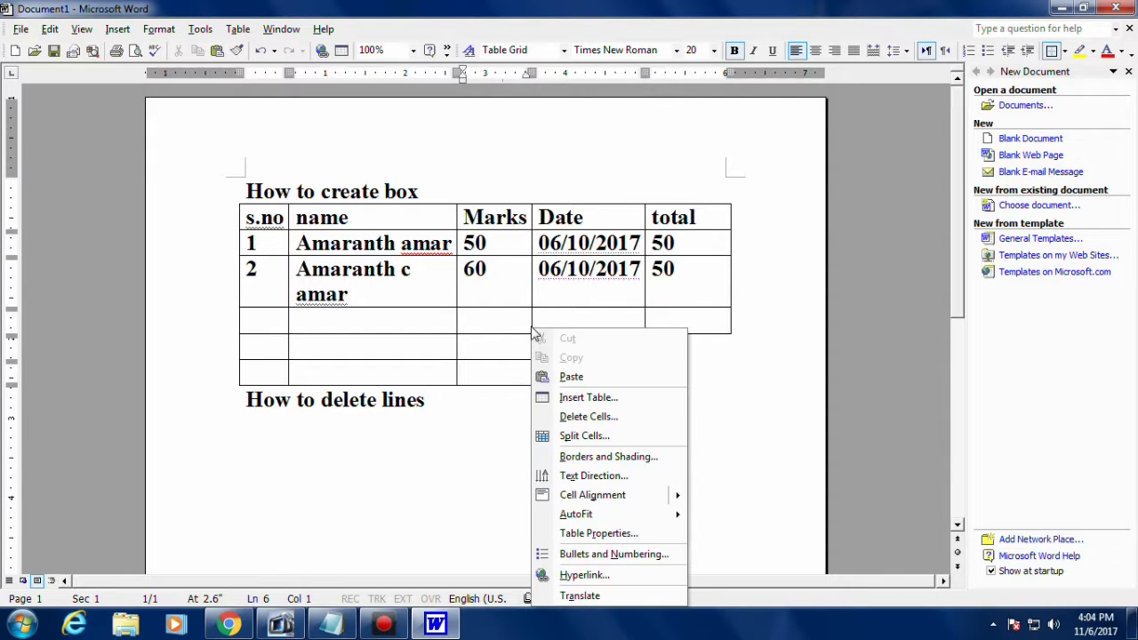
click(578, 396)
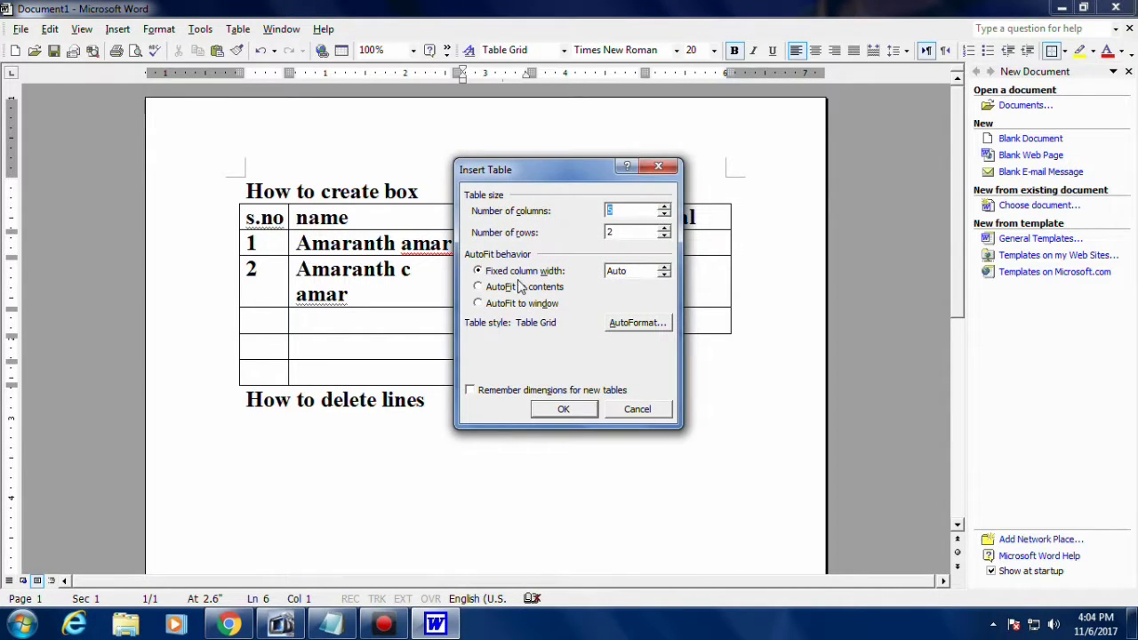
Step: Insert the 5-by-2 nested table and widen the Marks column
click(567, 409)
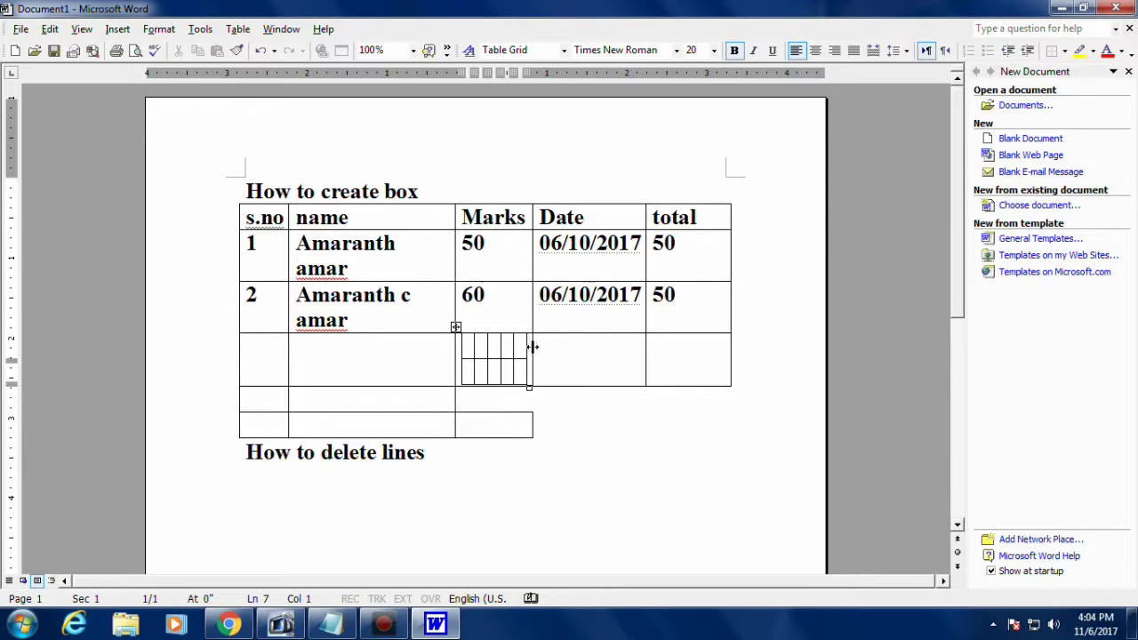
drag(532, 347, 562, 347)
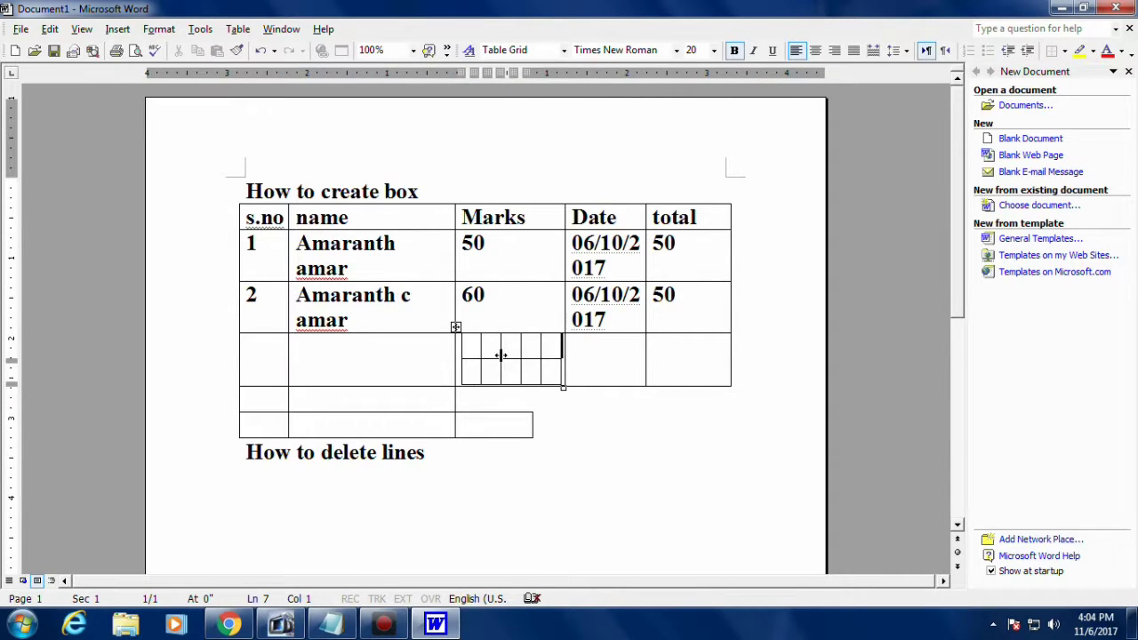
click(473, 349)
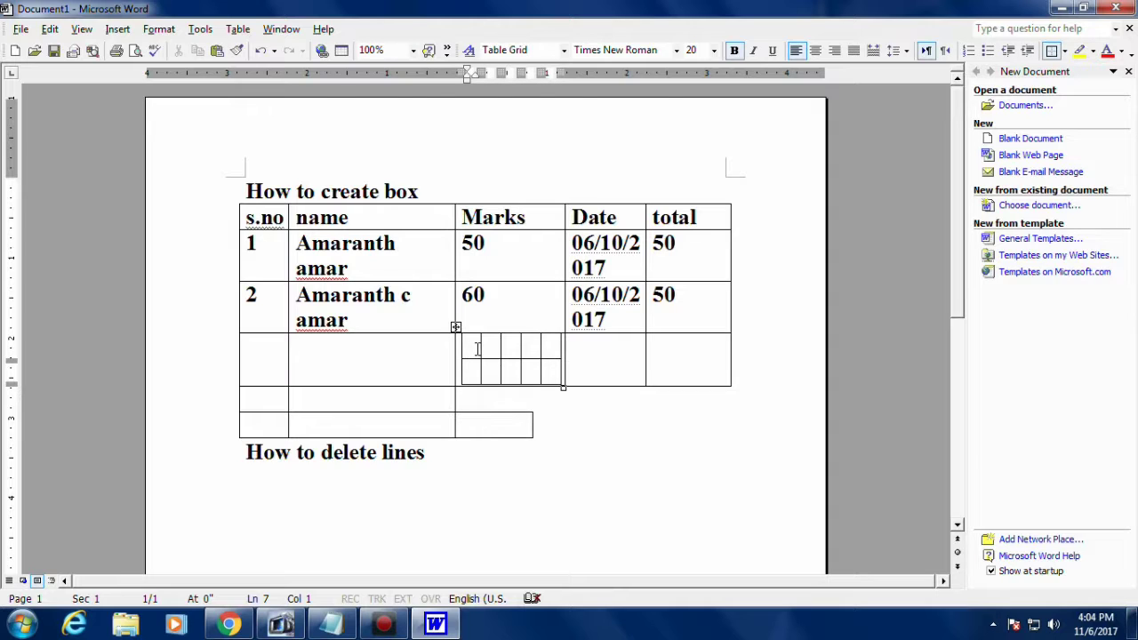
Step: Fill the nested table's cells with the numbers 1 through 10
text(1)
key(Tab)
text(2)
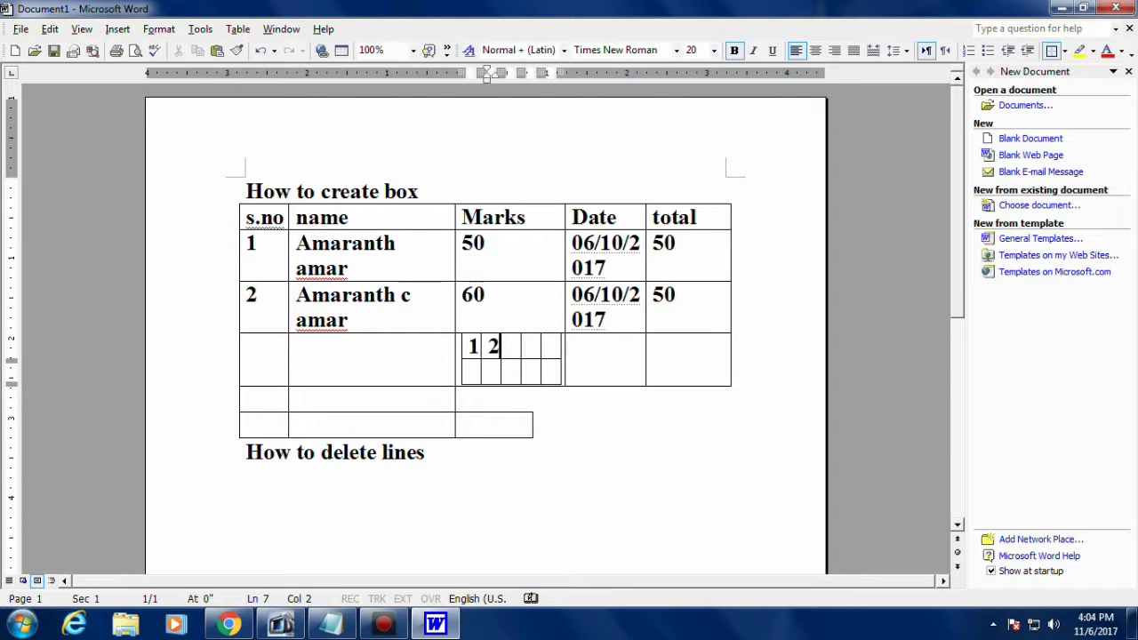
key(Tab)
text(3)
key(Tab)
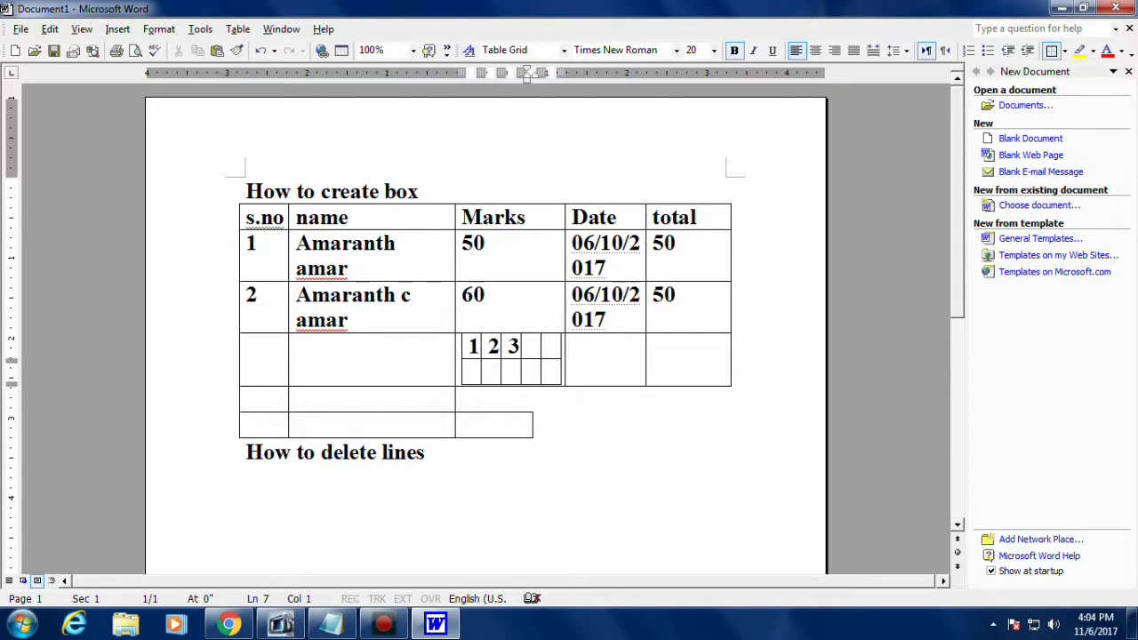
text(4)
key(Tab)
text(5)
key(Tab)
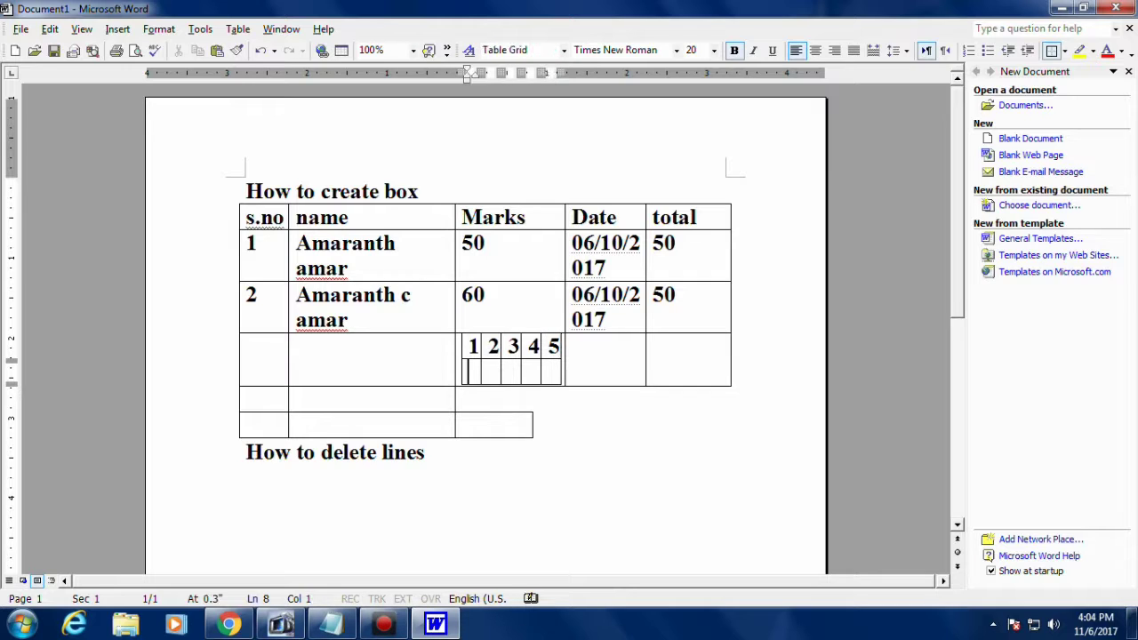
text(6)
key(Tab)
text(7)
key(Tab)
text(8)
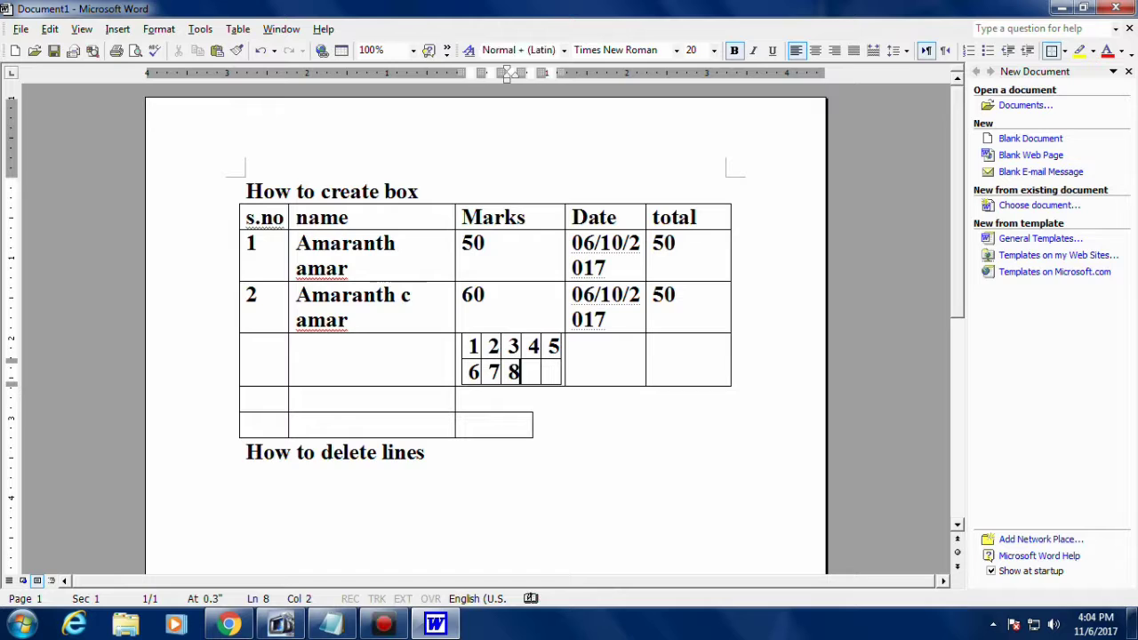
key(Tab)
text(9)
key(Tab)
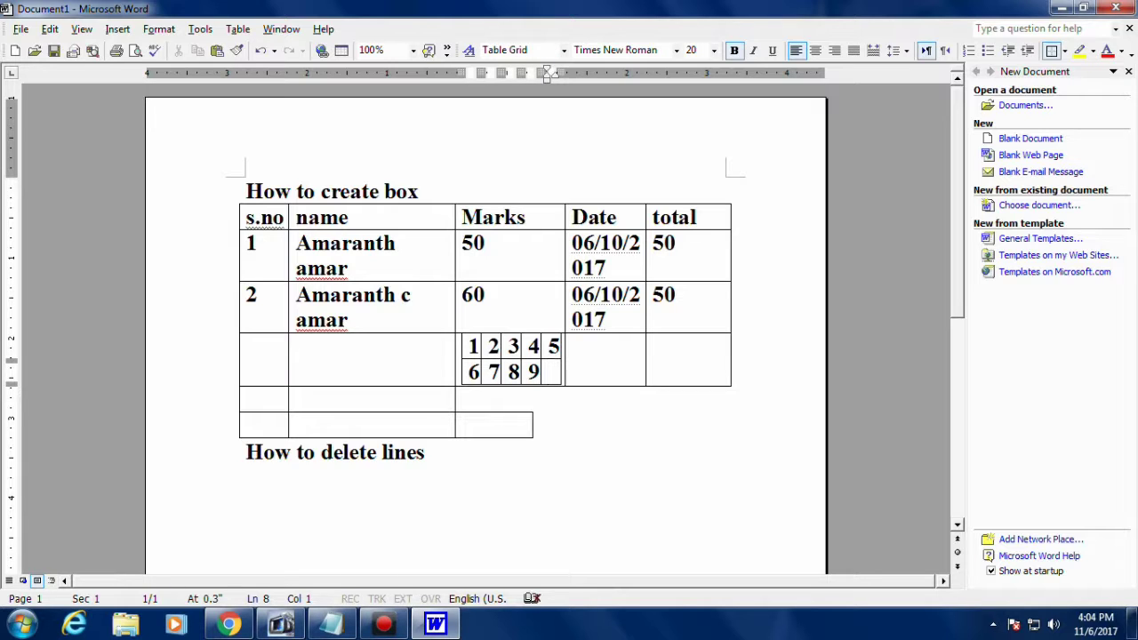
text(10)
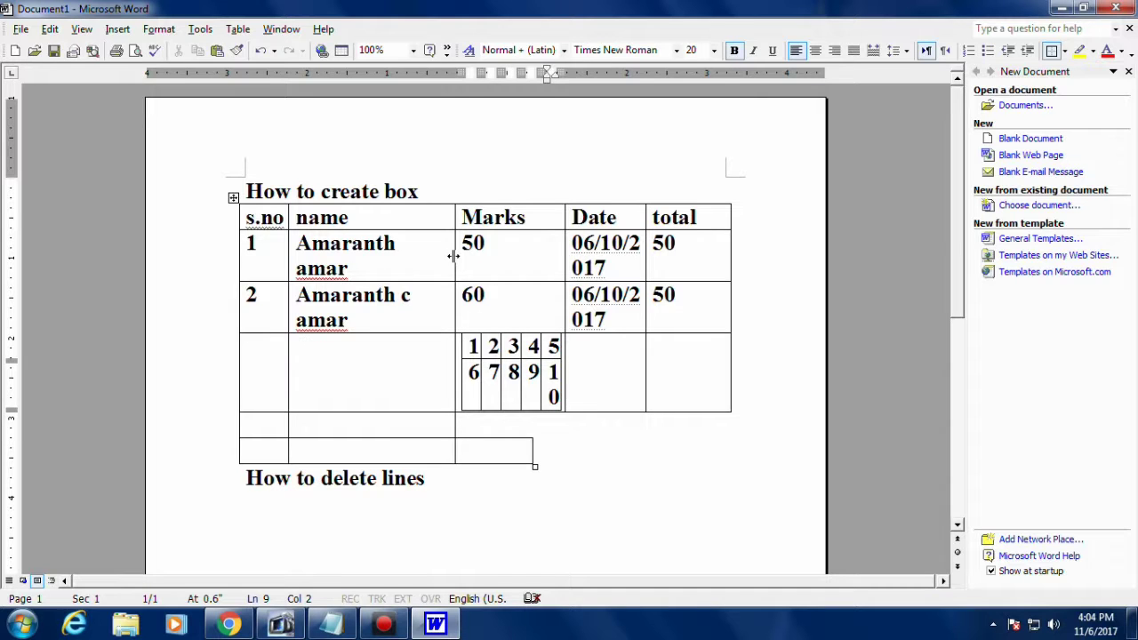
Step: Widen the Marks column further and set the table text to 14 pt
drag(452, 256, 445, 256)
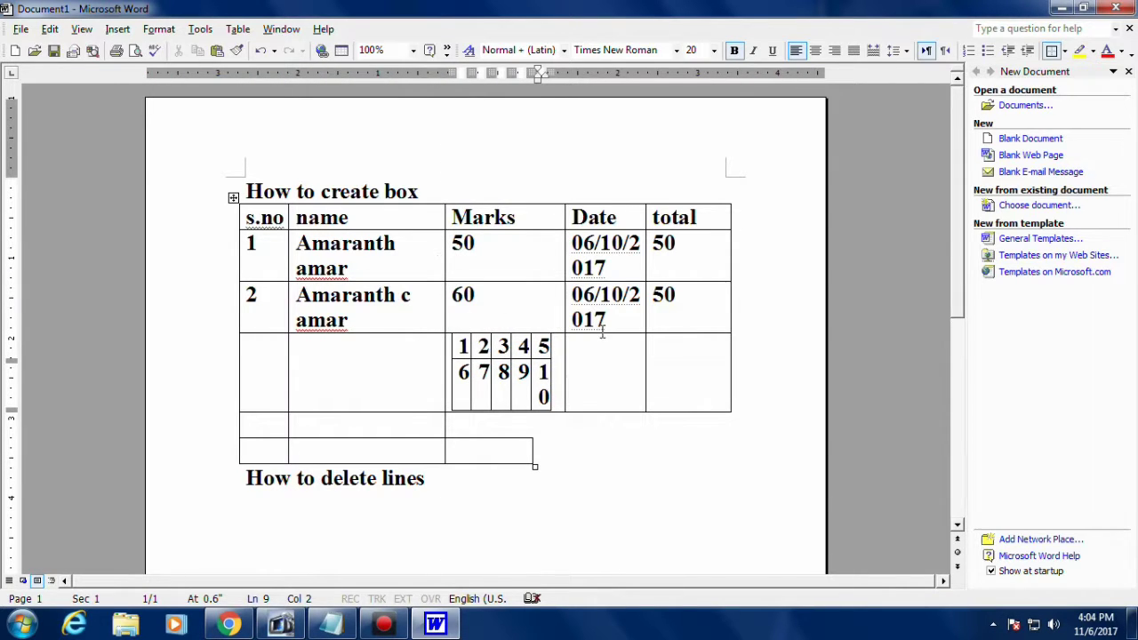
mouse_move(658, 389)
mouse_down()
mouse_move(290, 220)
mouse_move(238, 242)
mouse_up()
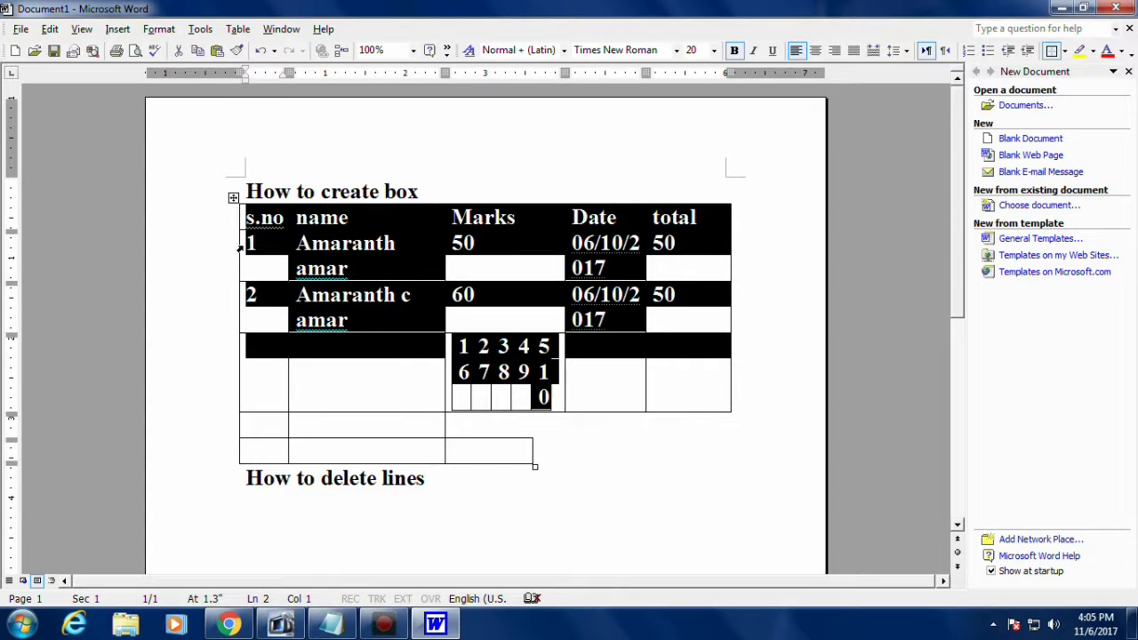
click(714, 51)
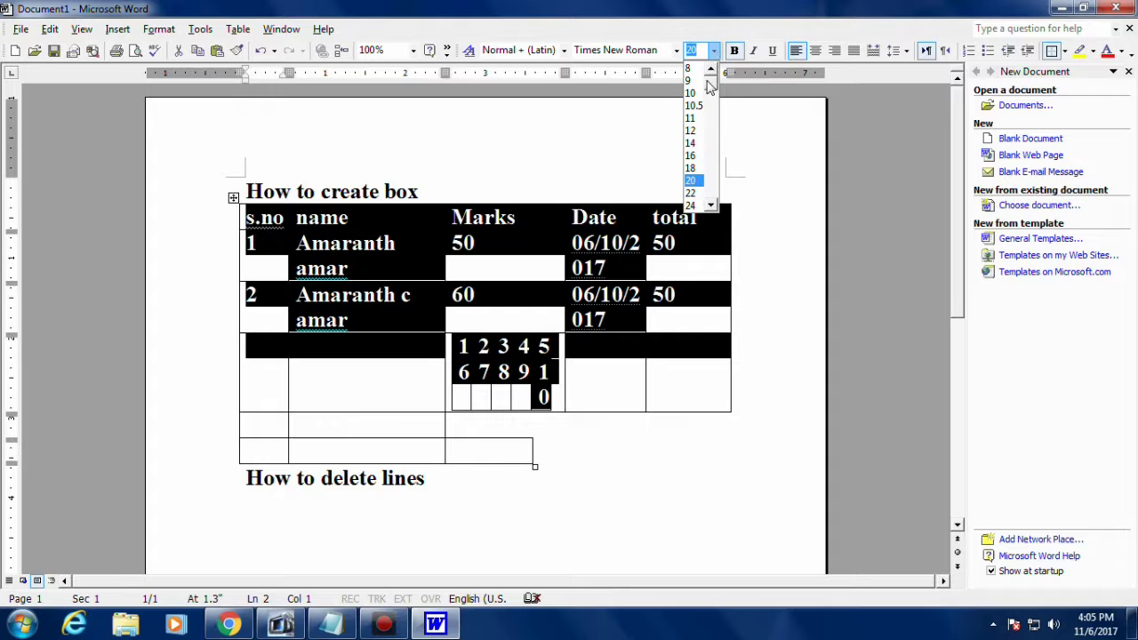
click(694, 142)
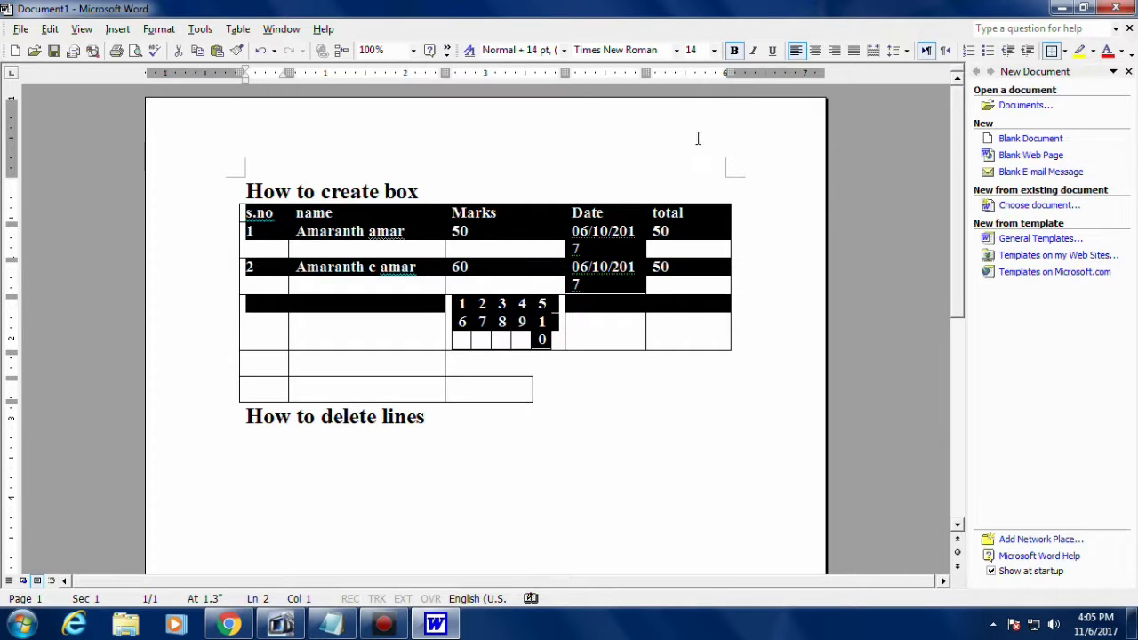
click(589, 311)
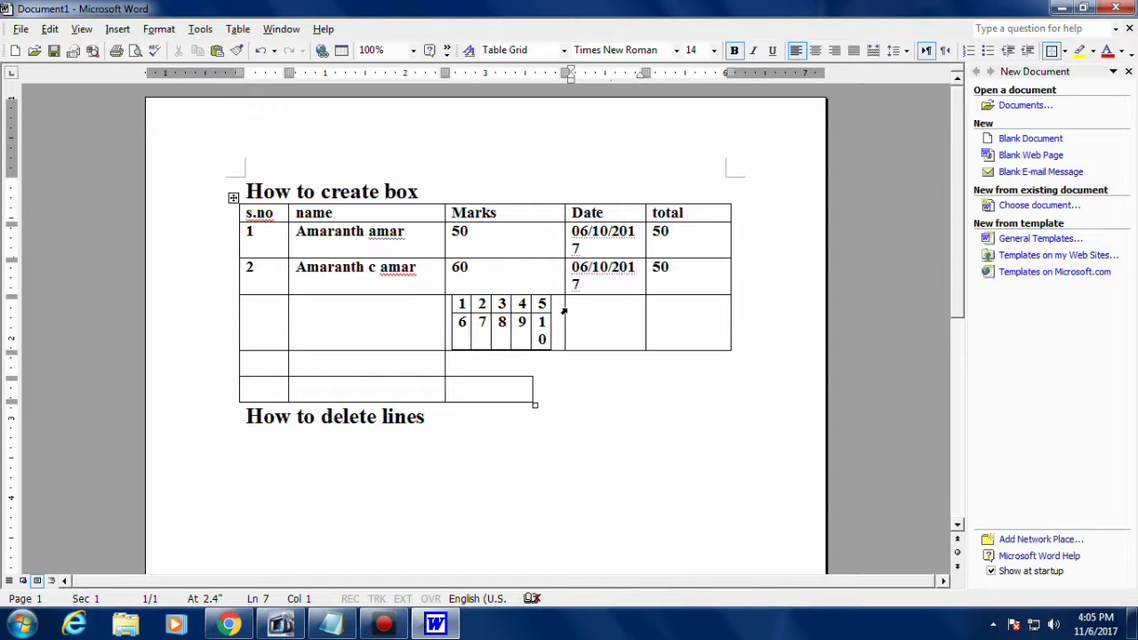
Step: Widen the nested table so 10 fits on one line, then select empty rows 4 and 5
drag(551, 325, 566, 322)
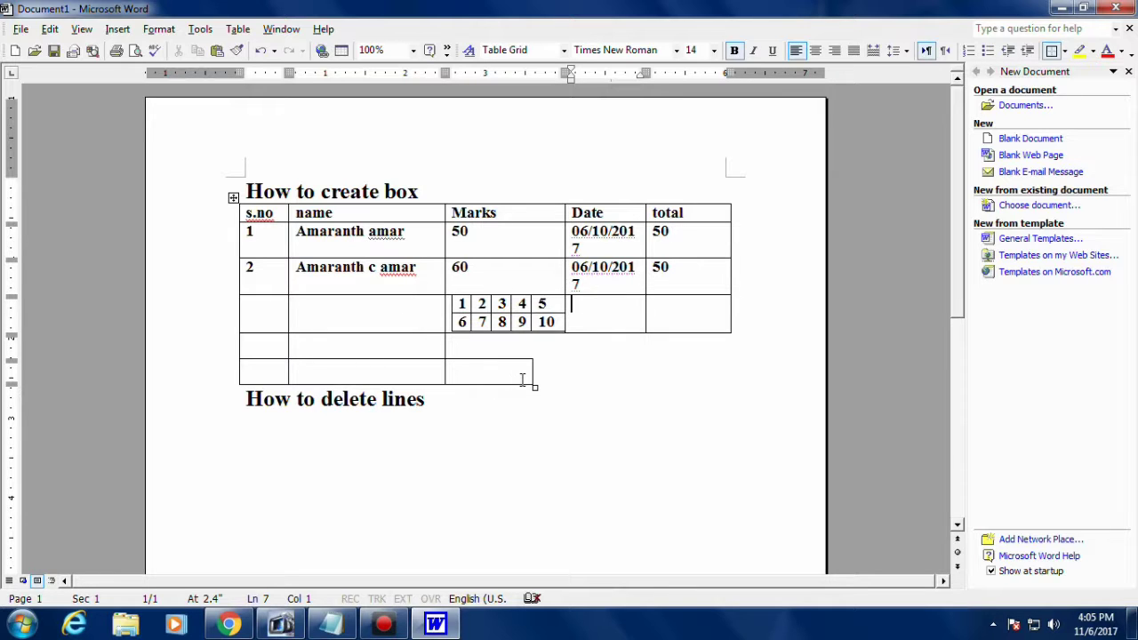
drag(523, 379, 404, 356)
drag(312, 356, 244, 352)
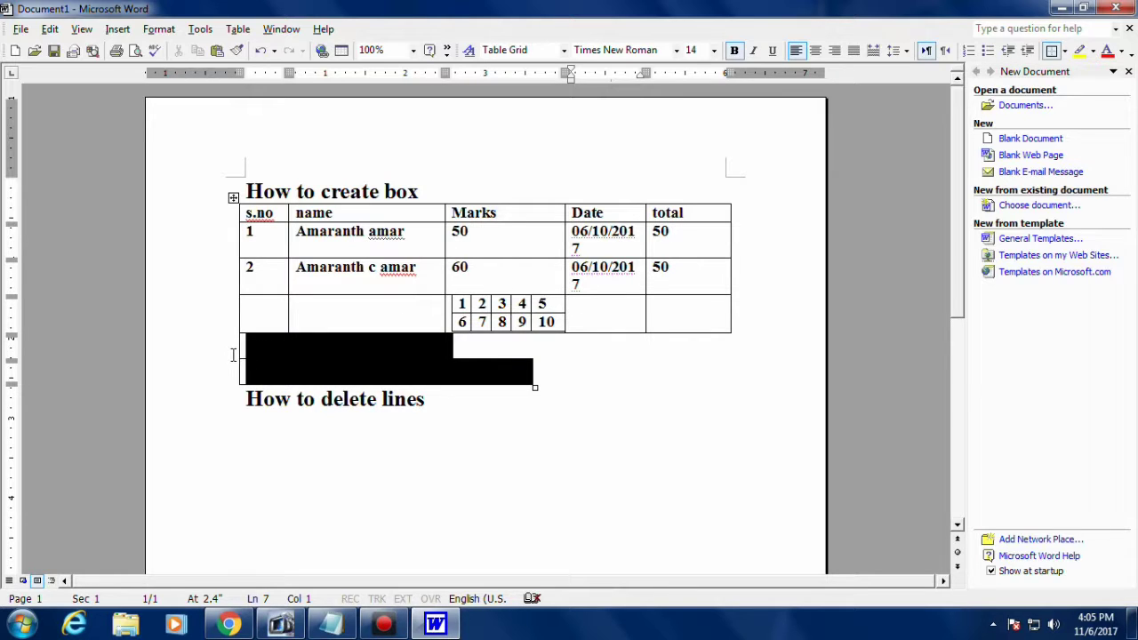
Step: Delete the two selected empty rows so 'How to delete lines' sits under the table
right_click(248, 353)
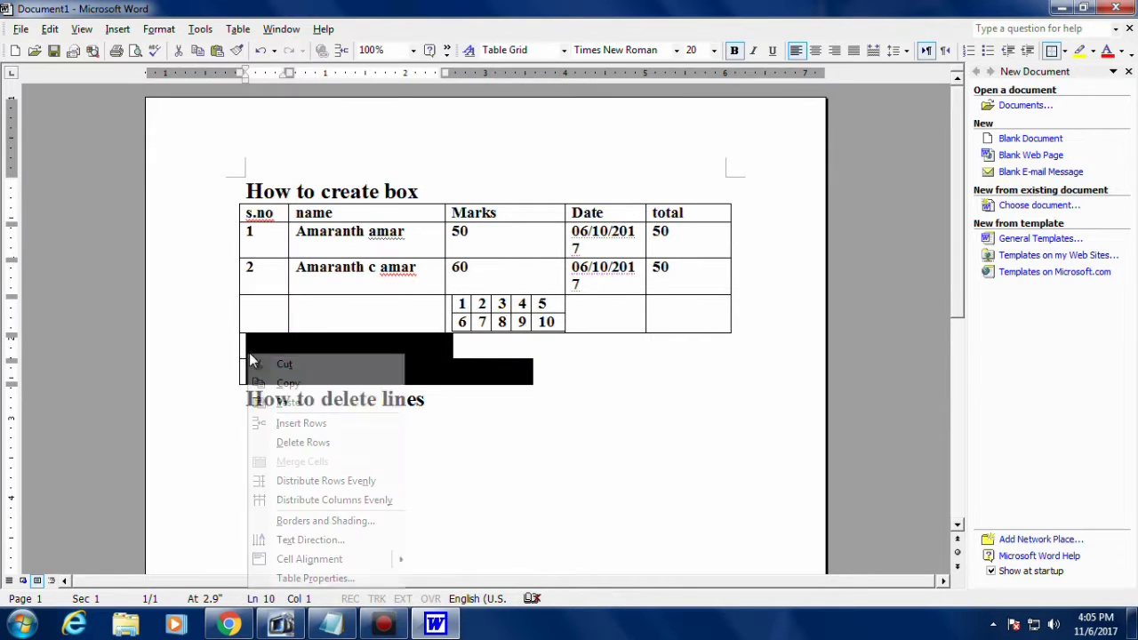
click(303, 443)
click(601, 393)
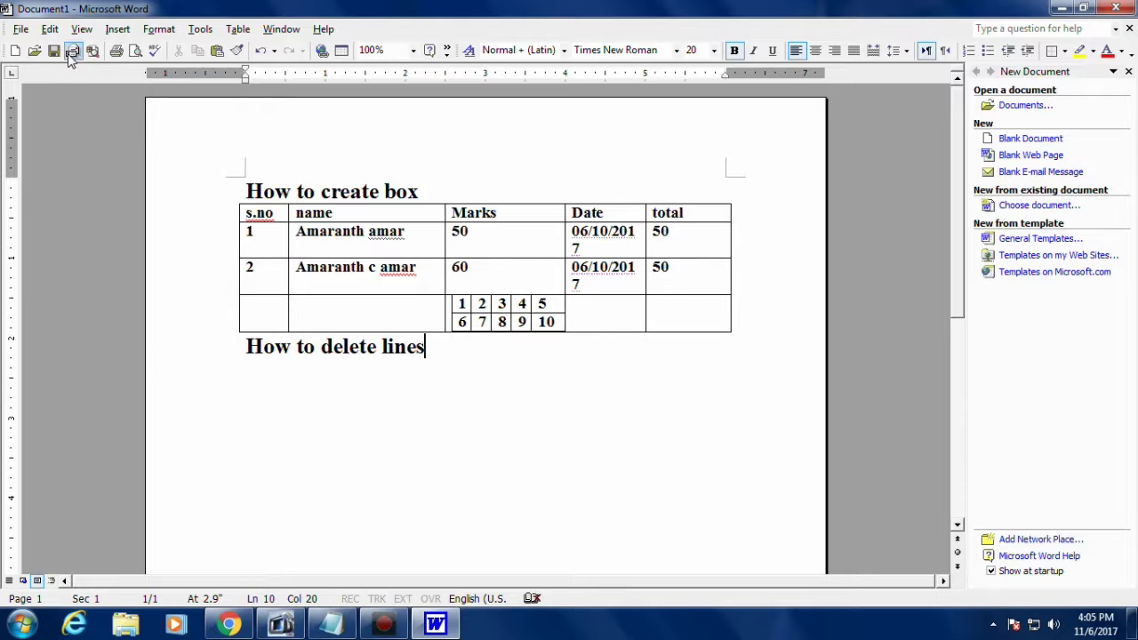
Step: Browse the View, Insert and Format menus
click(80, 29)
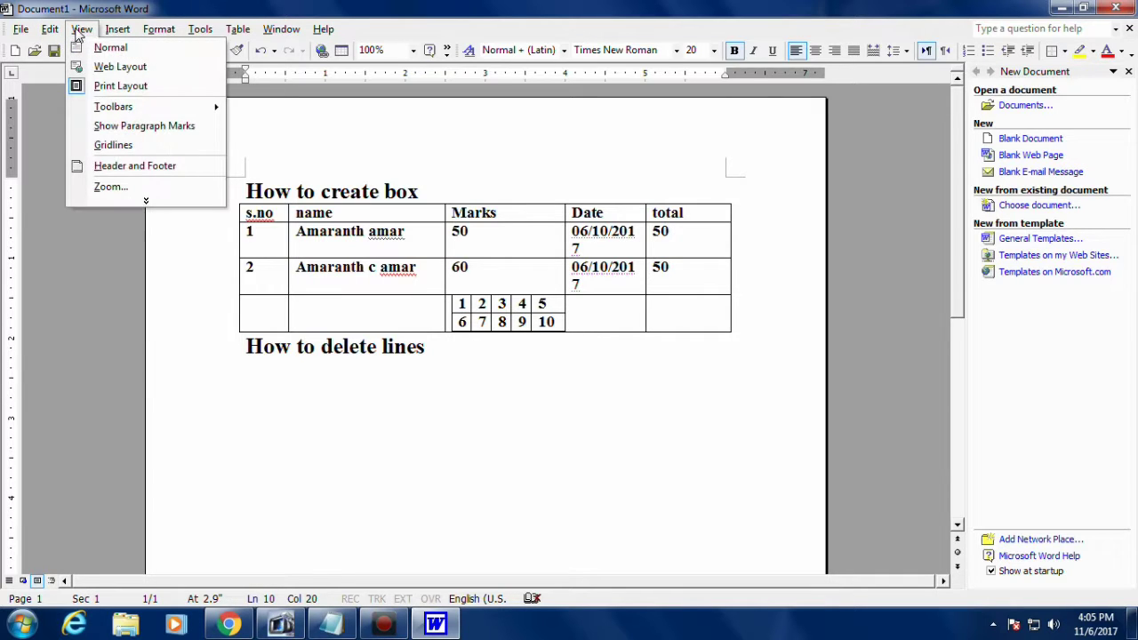
click(117, 29)
click(118, 30)
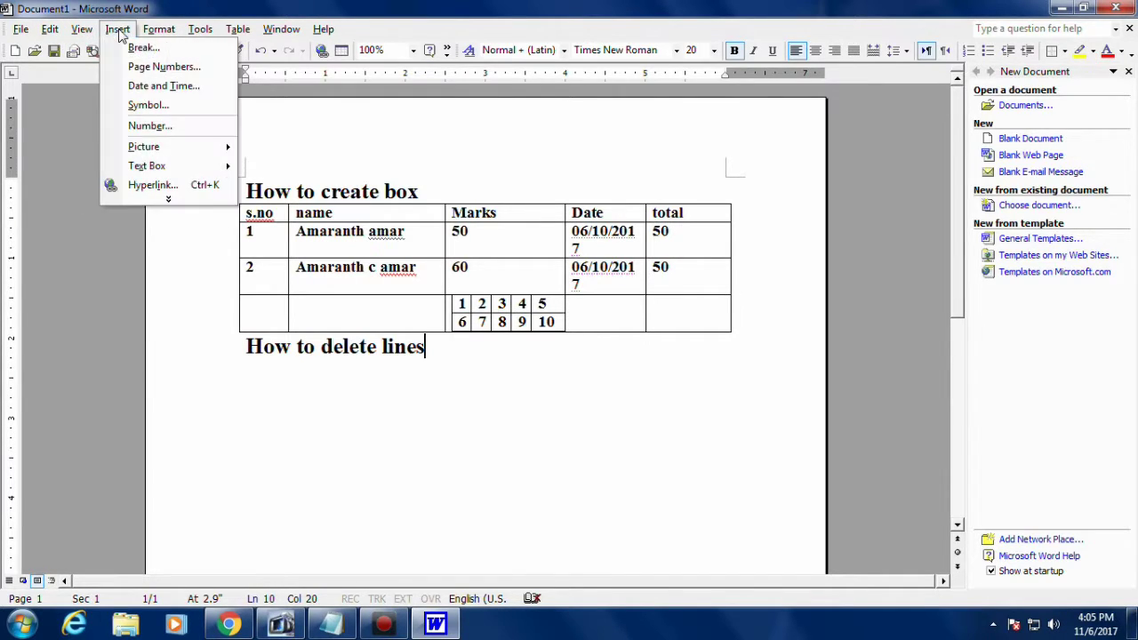
click(159, 29)
click(158, 31)
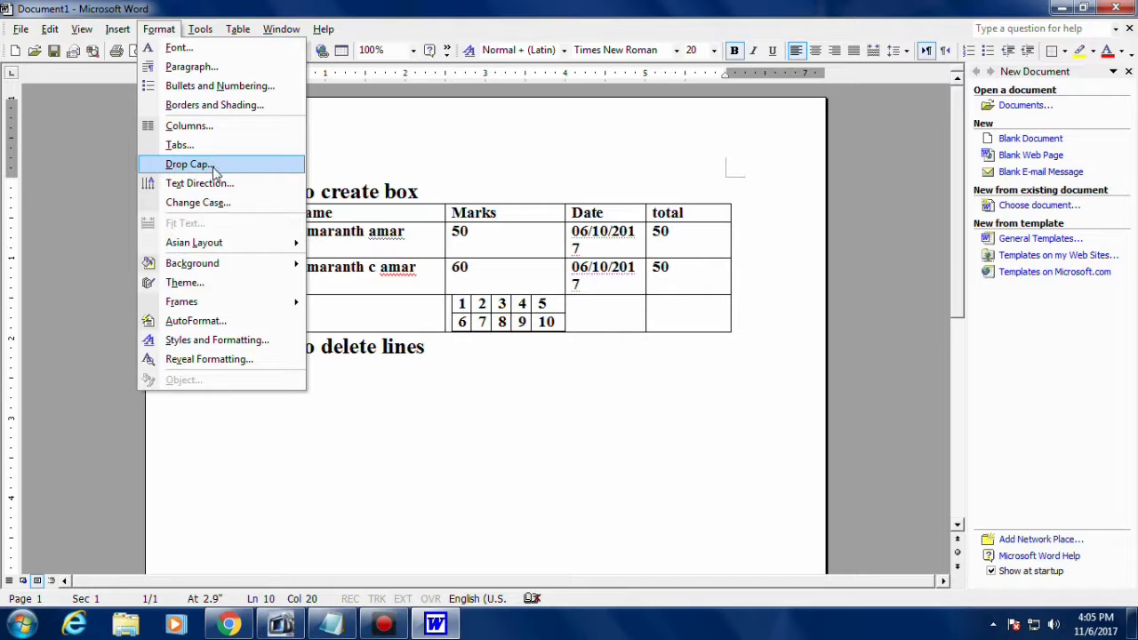
Step: Try Heading 1, 2 and 3 on 'How to delete lines', then revert it to Normal
click(228, 347)
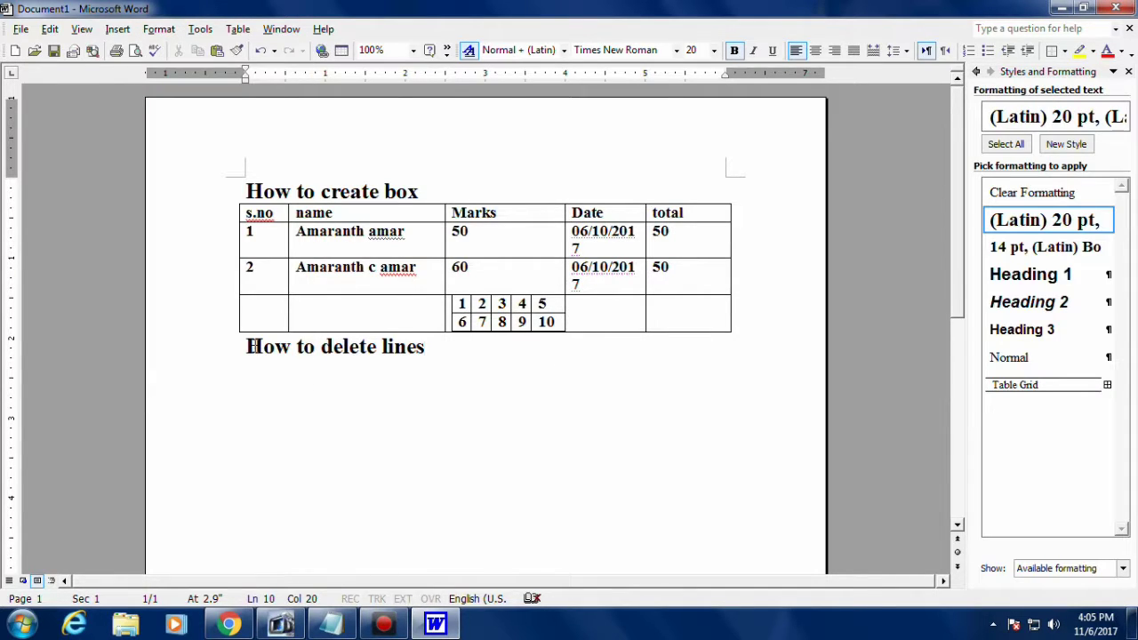
mouse_move(1028, 302)
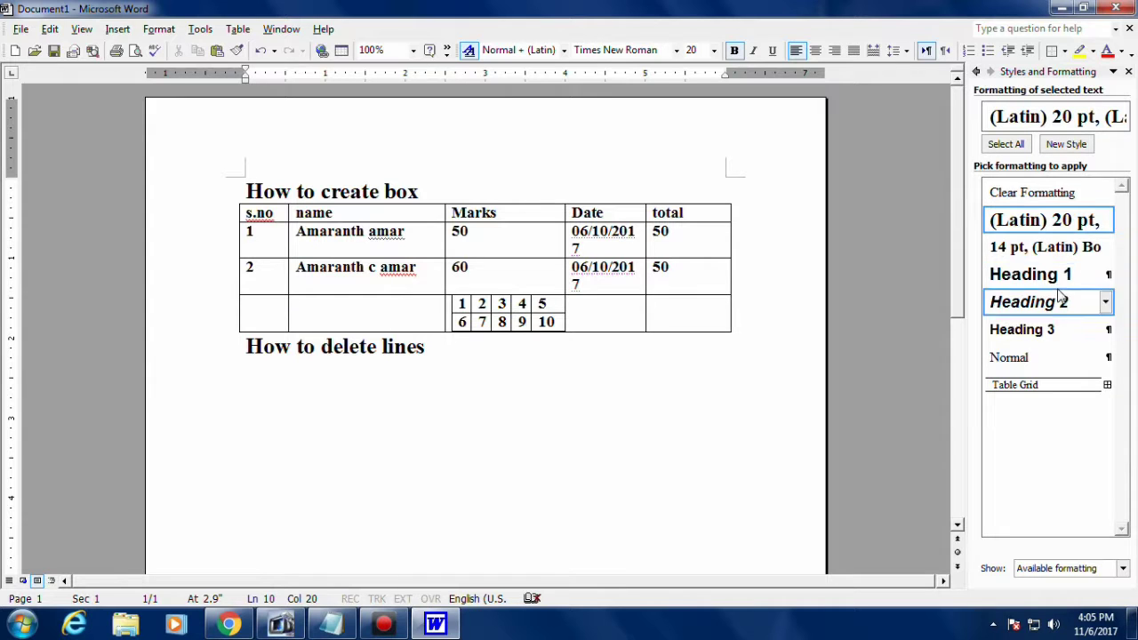
mouse_move(507, 348)
mouse_down()
mouse_move(266, 336)
mouse_move(246, 358)
mouse_up()
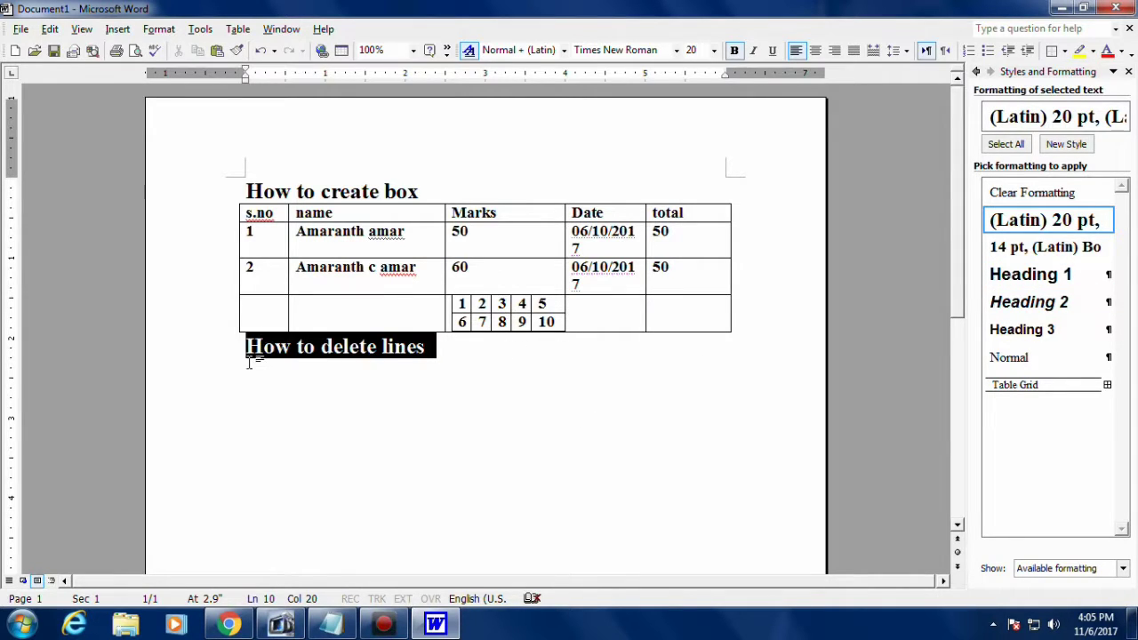
click(1036, 276)
click(1031, 303)
click(1031, 330)
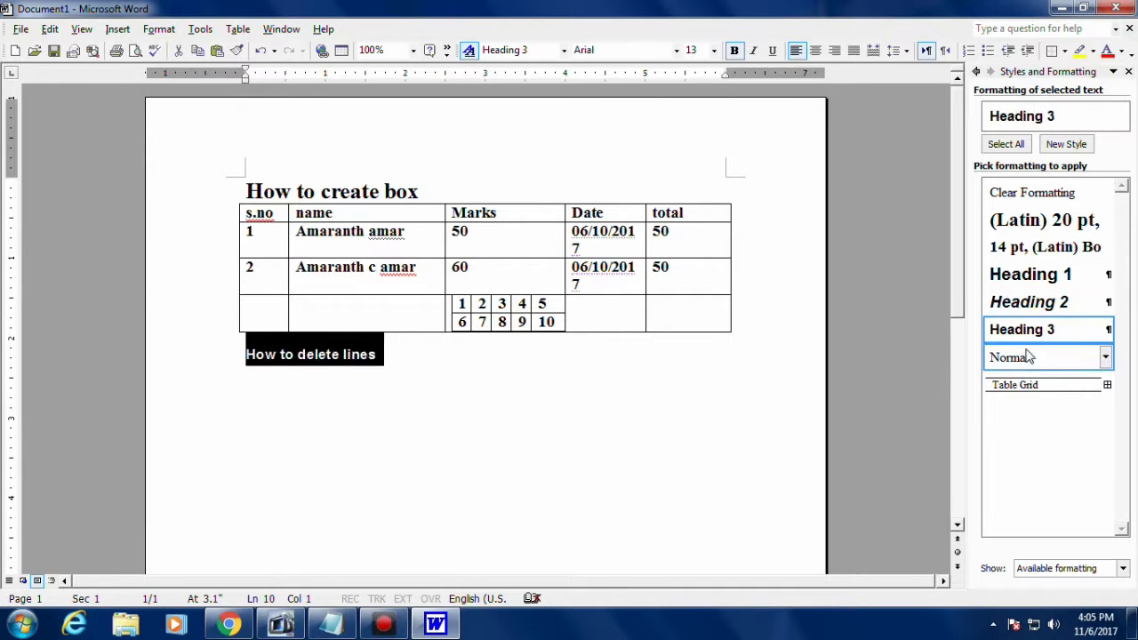
click(1028, 356)
click(1104, 357)
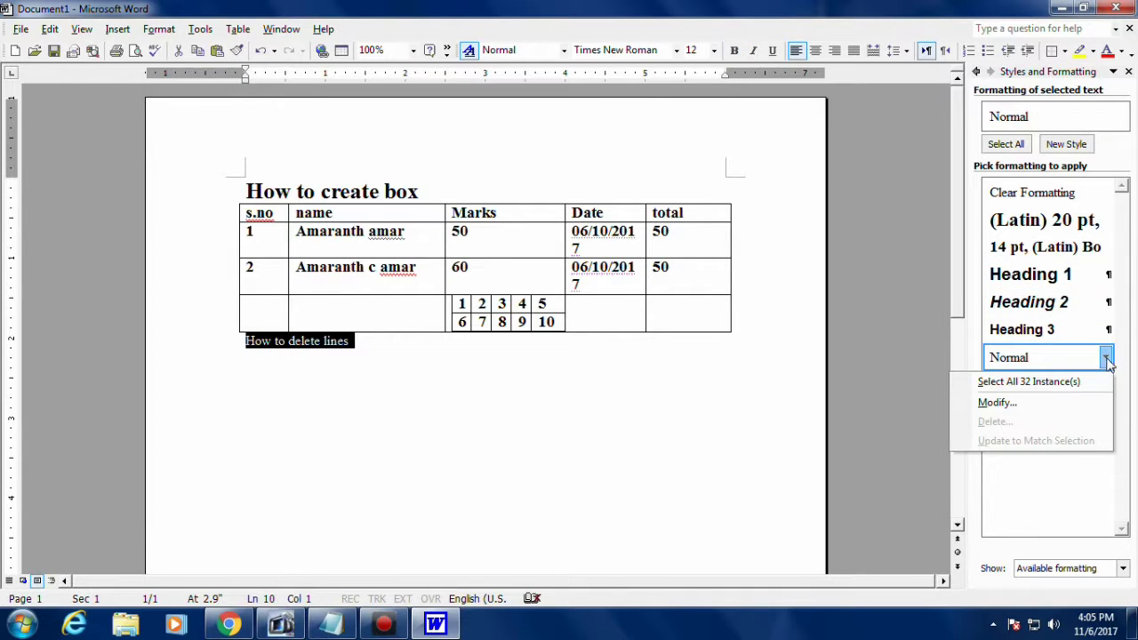
click(1057, 399)
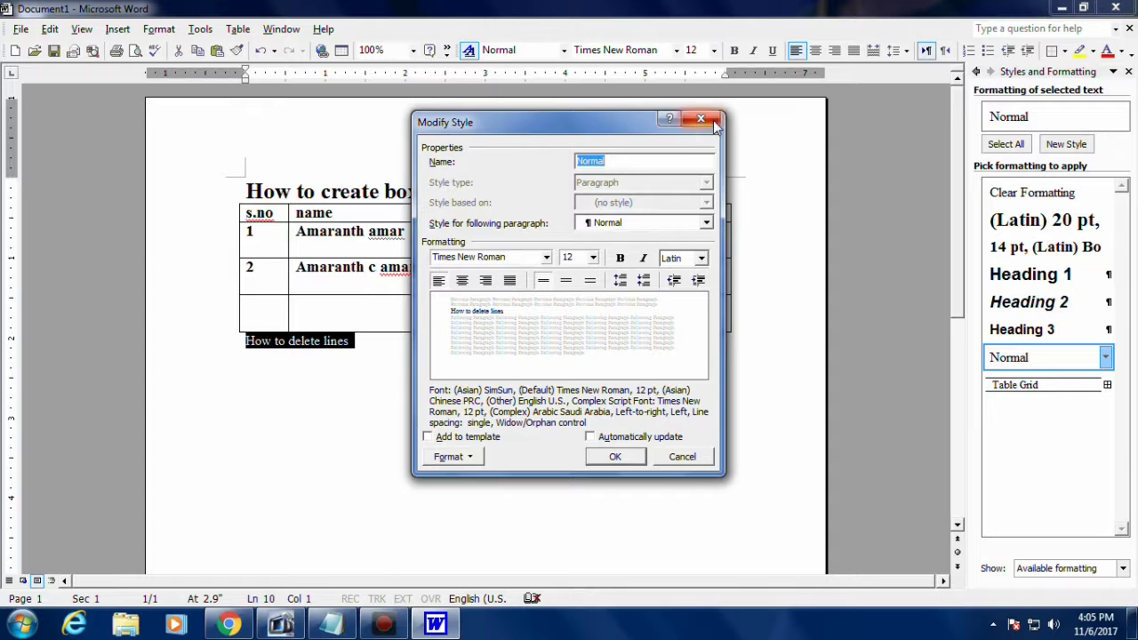
click(700, 119)
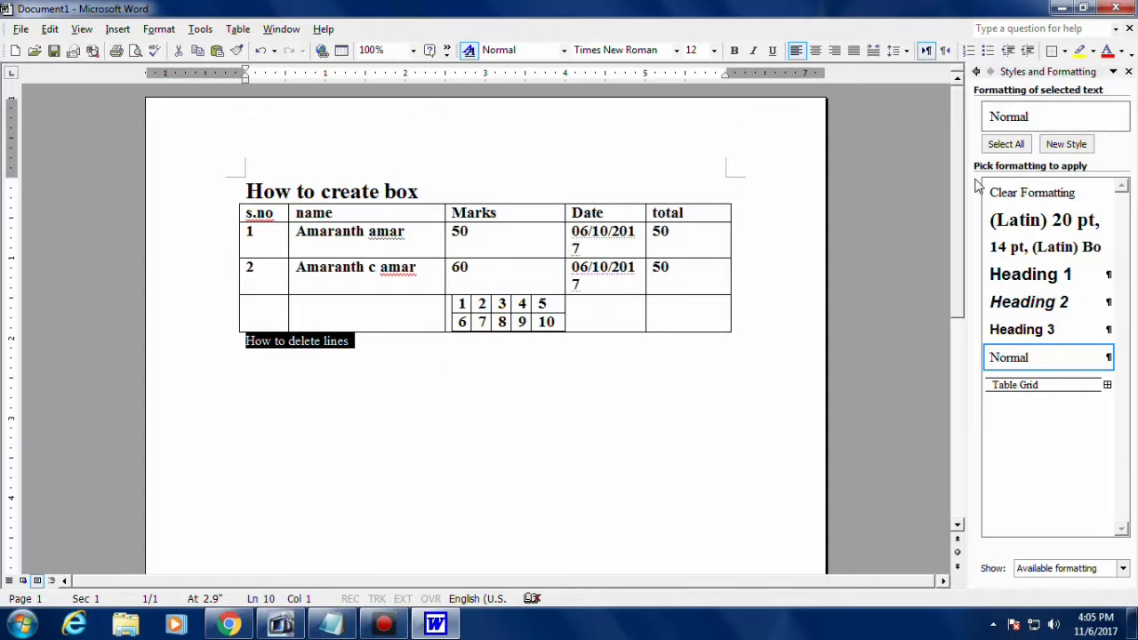
Step: Create character style Style1 based on HTML Cite, then reselect the heading line
click(1117, 117)
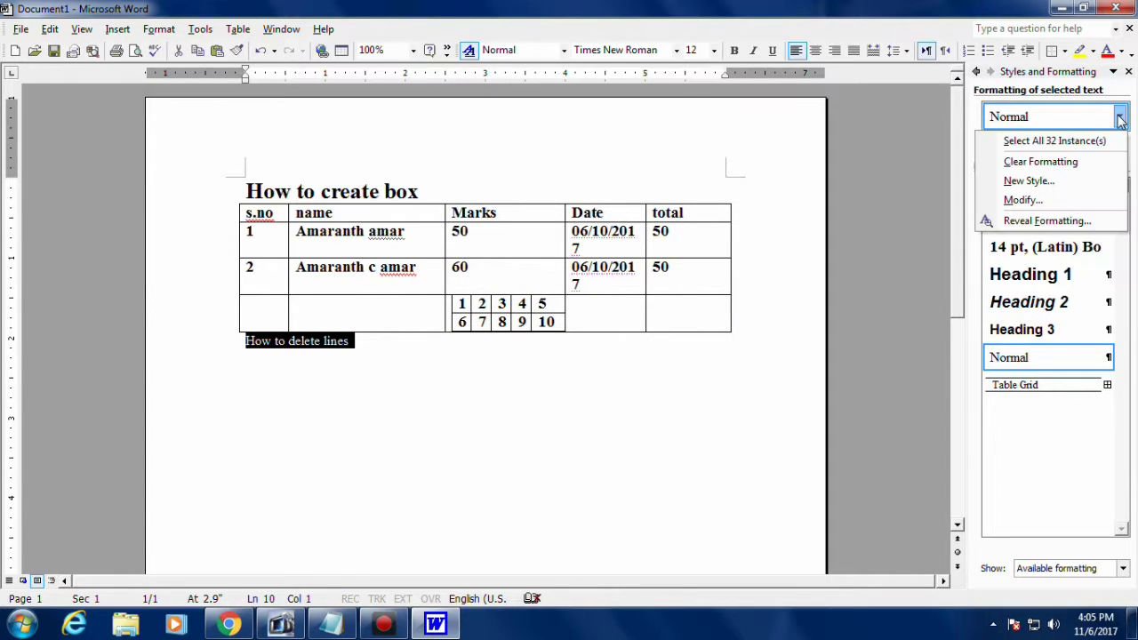
click(1040, 182)
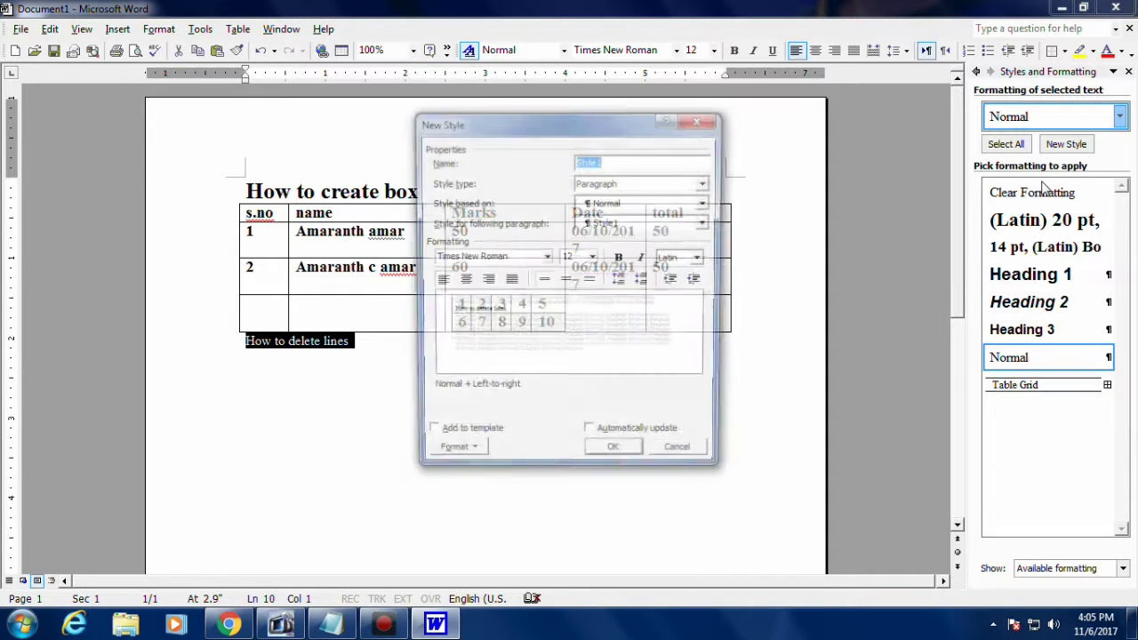
click(610, 183)
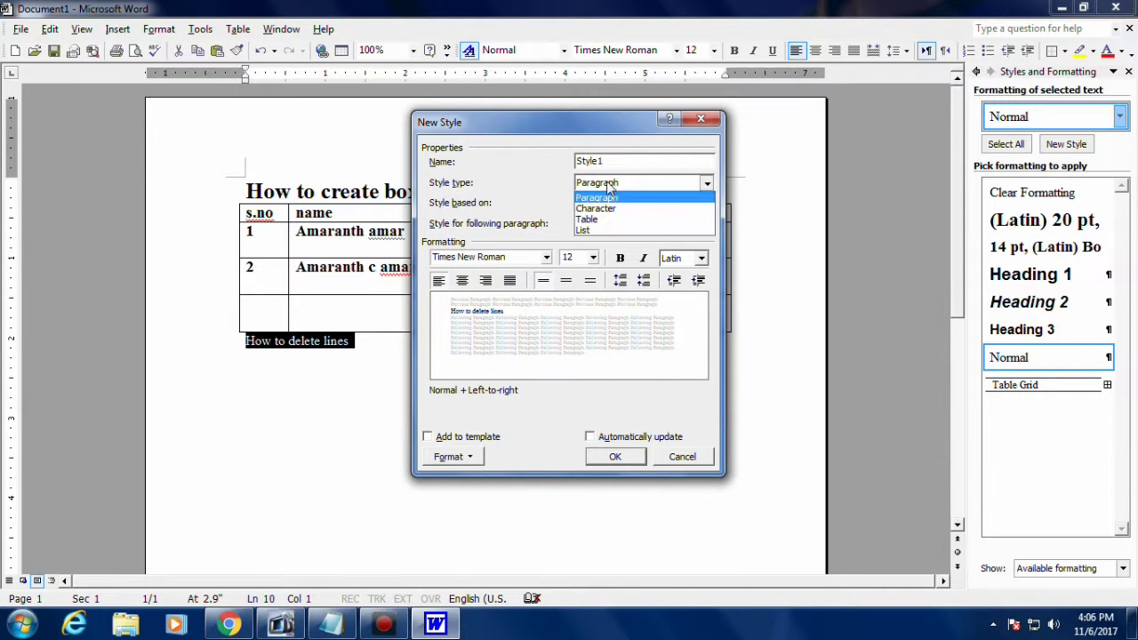
click(610, 208)
click(616, 205)
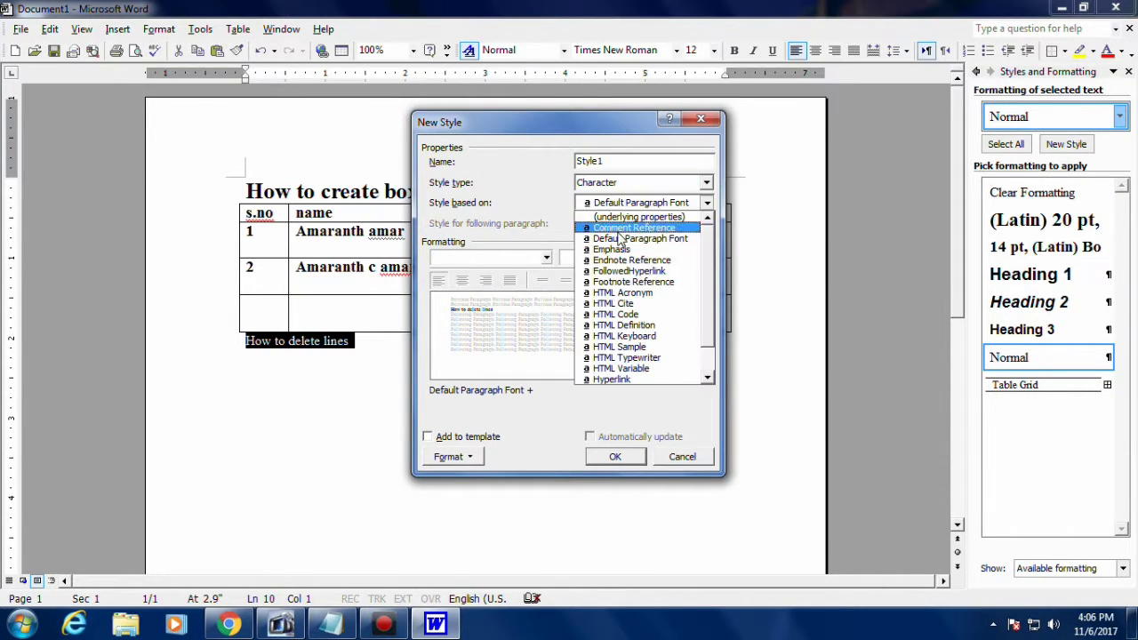
click(614, 305)
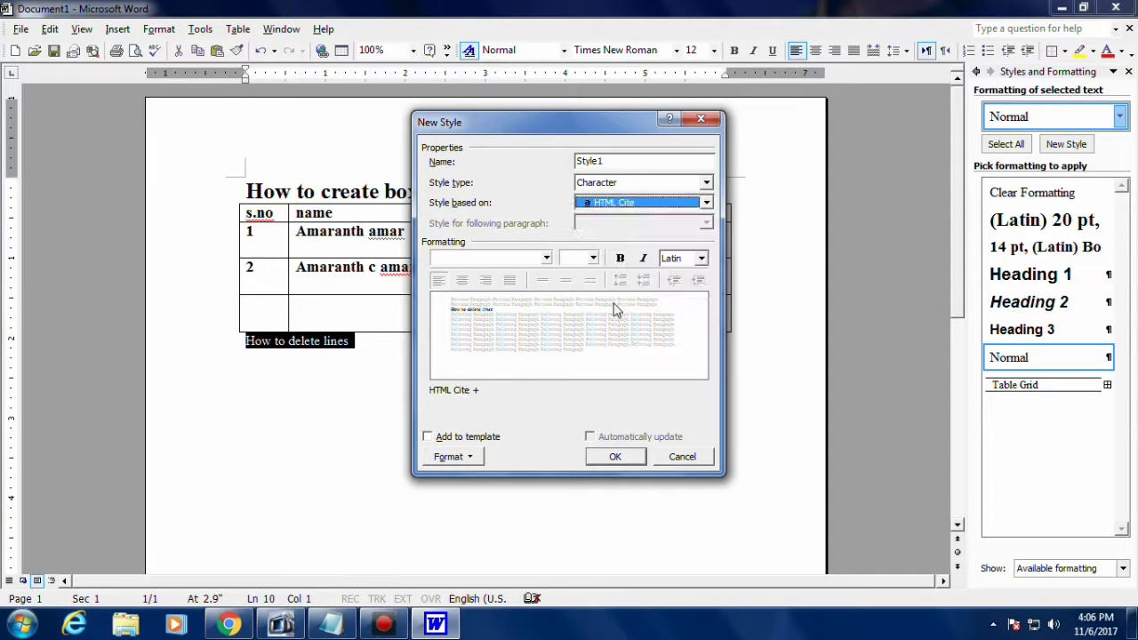
click(615, 456)
click(363, 351)
drag(363, 351, 246, 342)
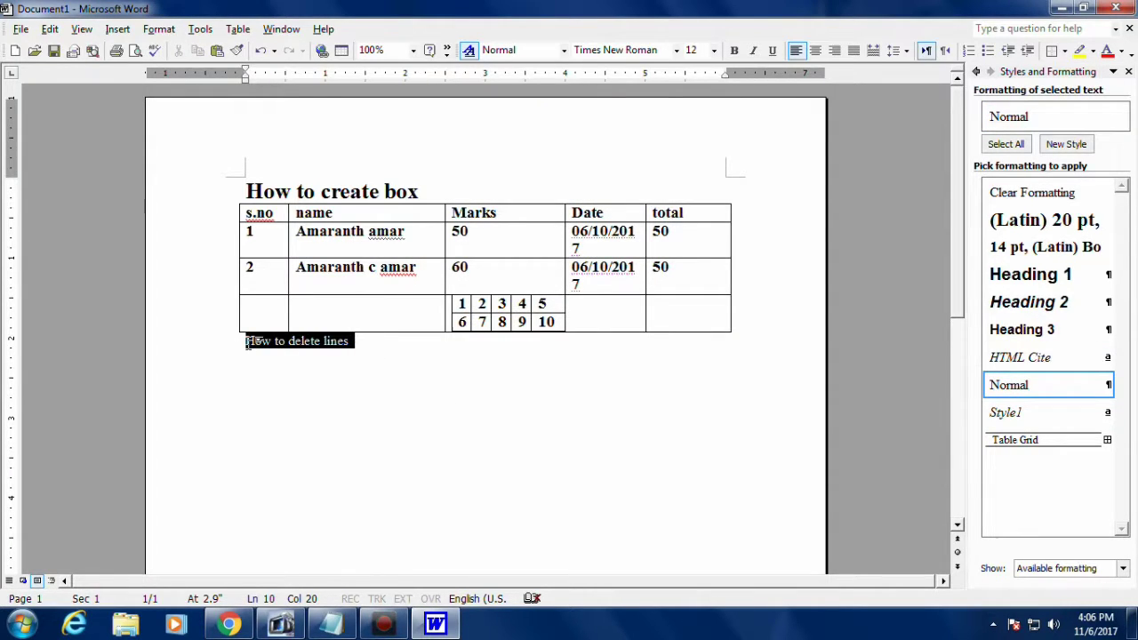
Step: Set the heading to 24 pt and, after trying other alignments, left-align it
click(713, 51)
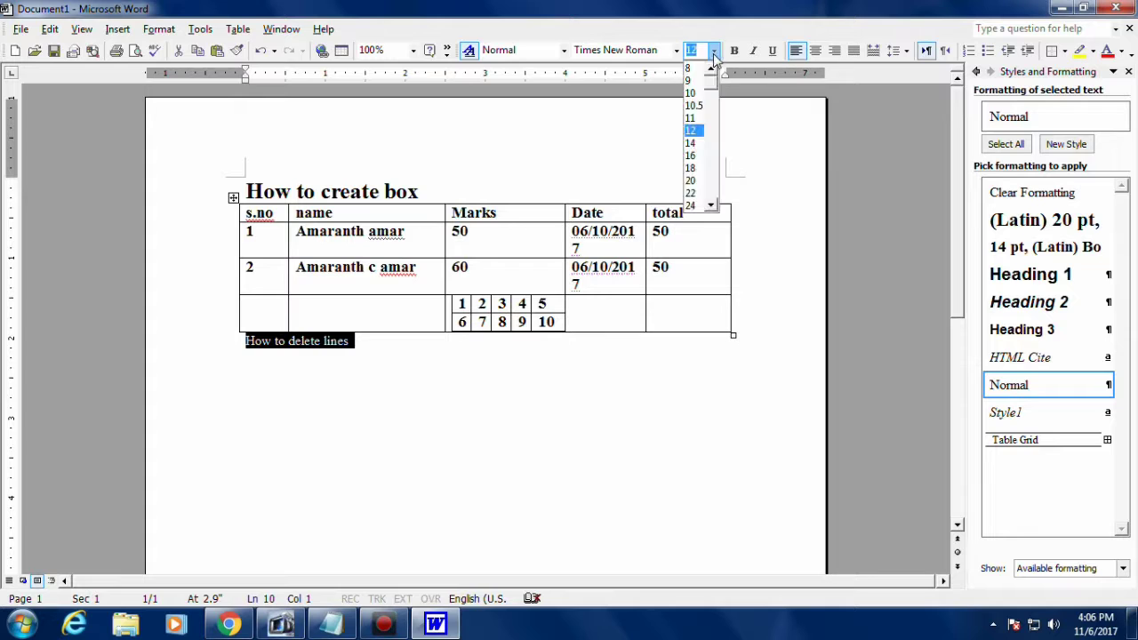
click(691, 205)
click(551, 348)
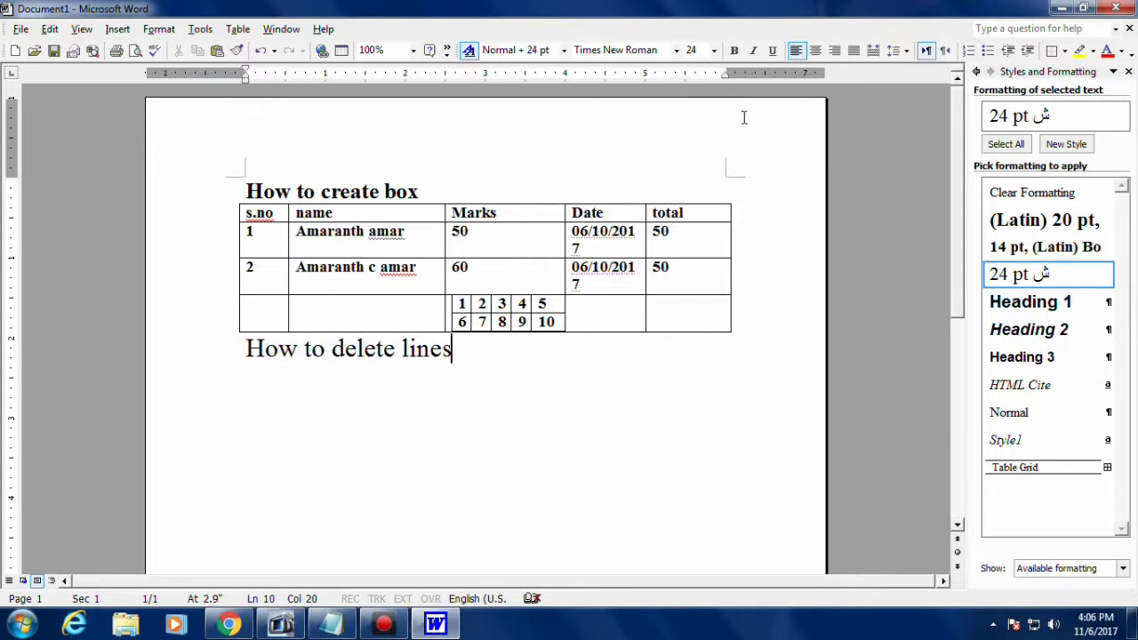
click(815, 51)
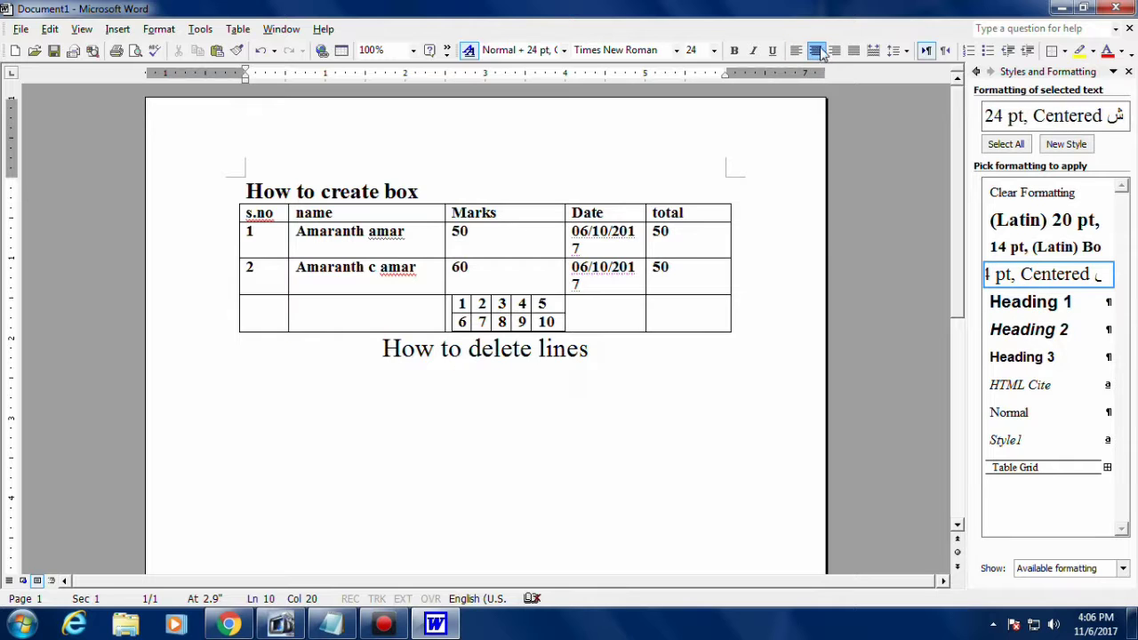
click(832, 54)
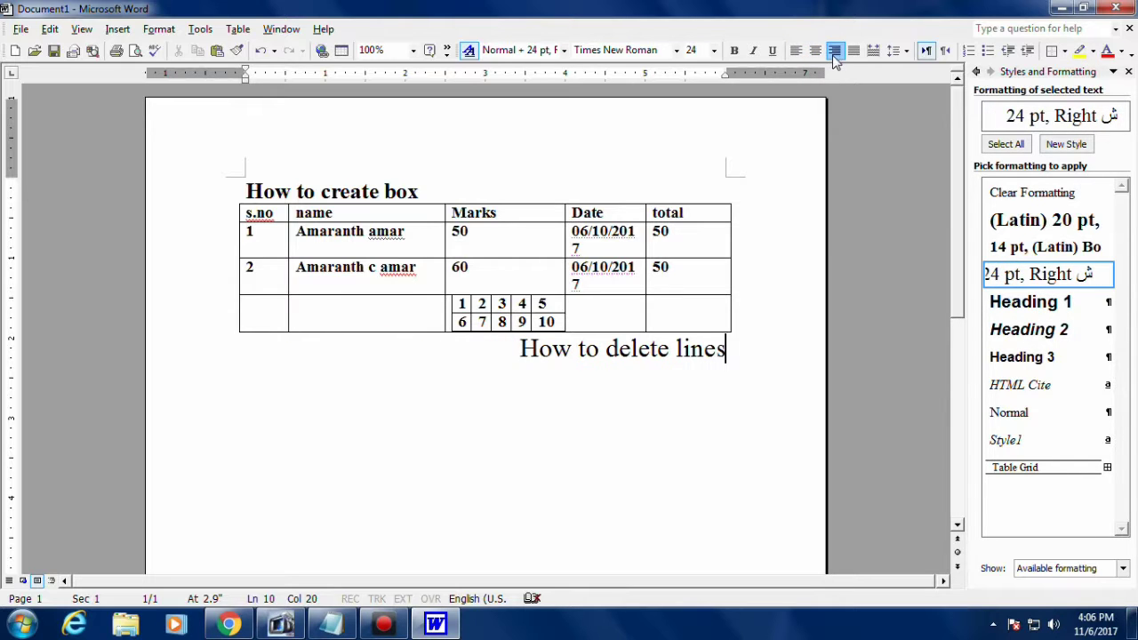
click(851, 53)
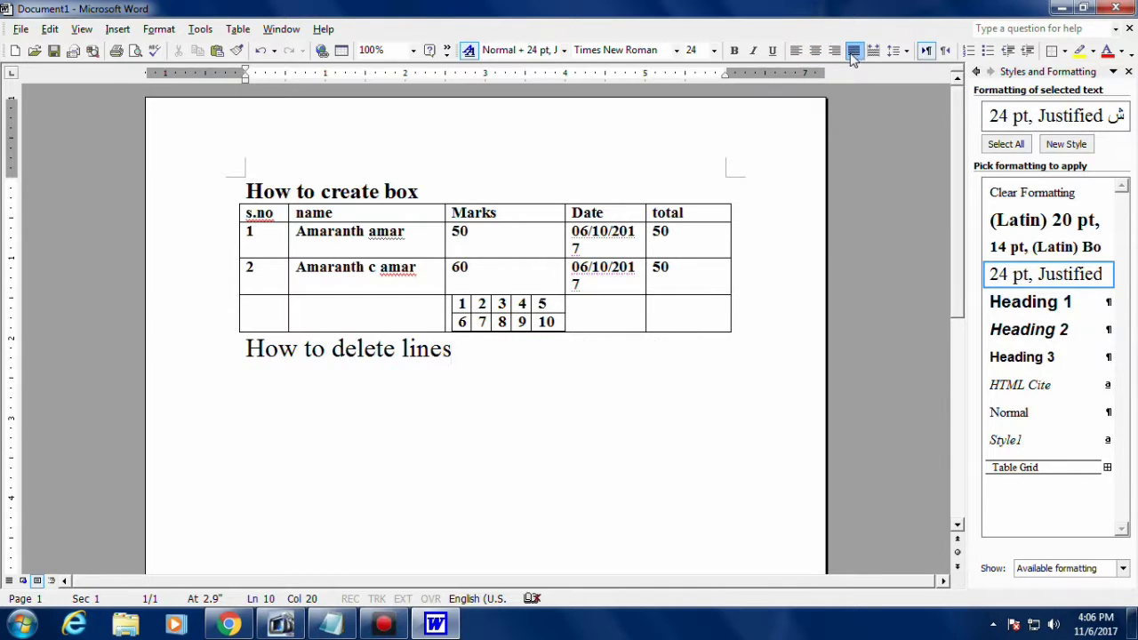
click(836, 53)
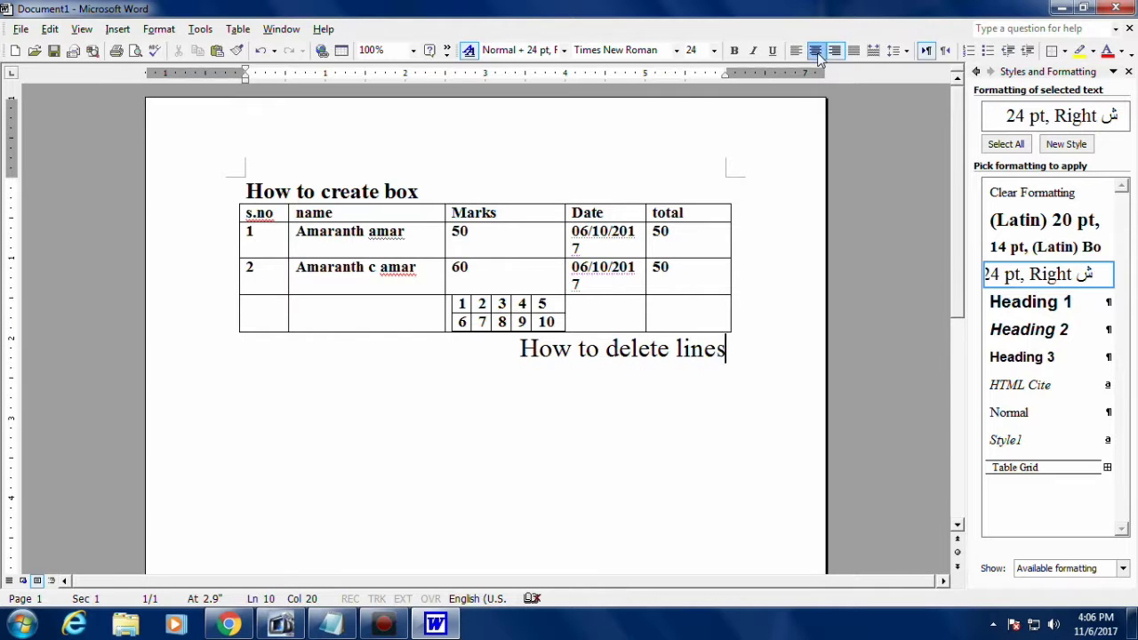
click(816, 52)
click(795, 52)
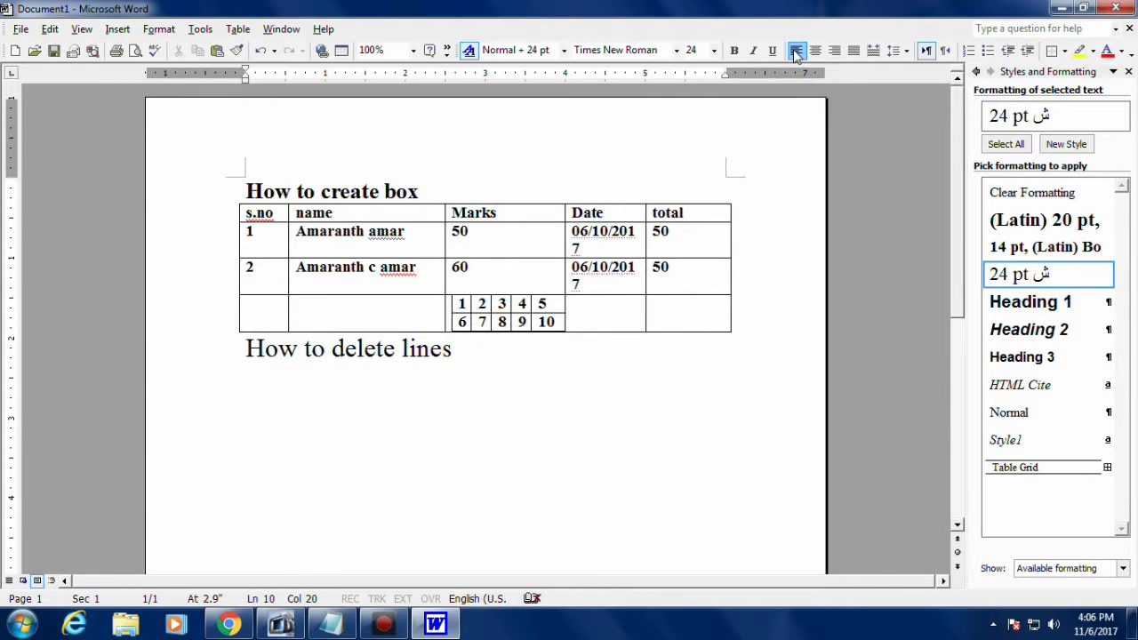
Step: Make the 'How to delete lines' heading underlined and italic
click(773, 52)
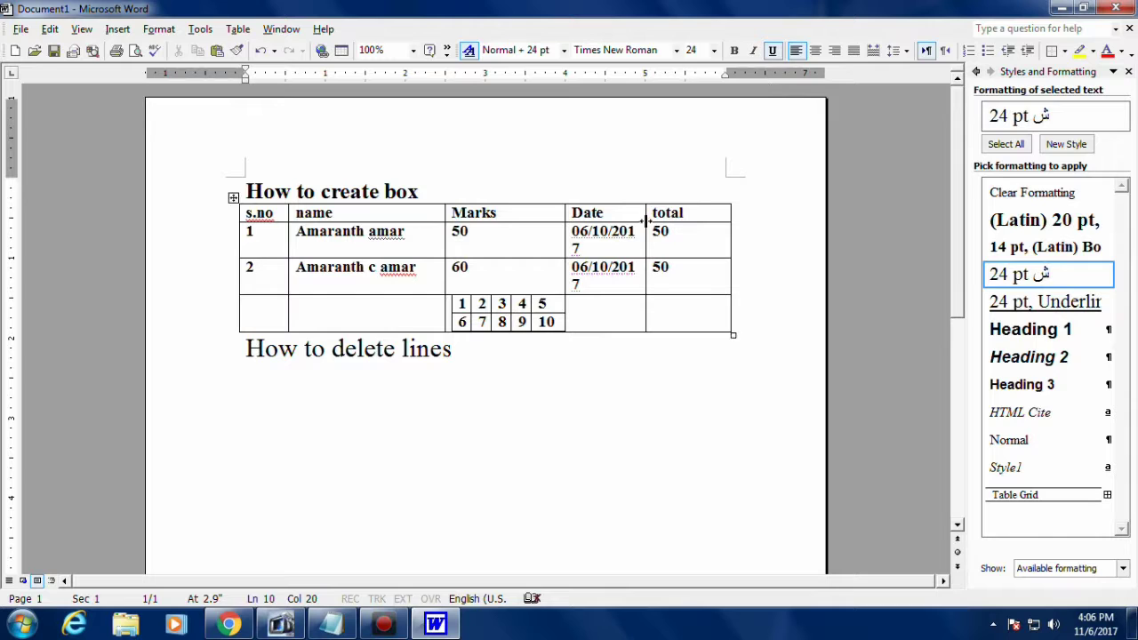
drag(463, 348, 246, 348)
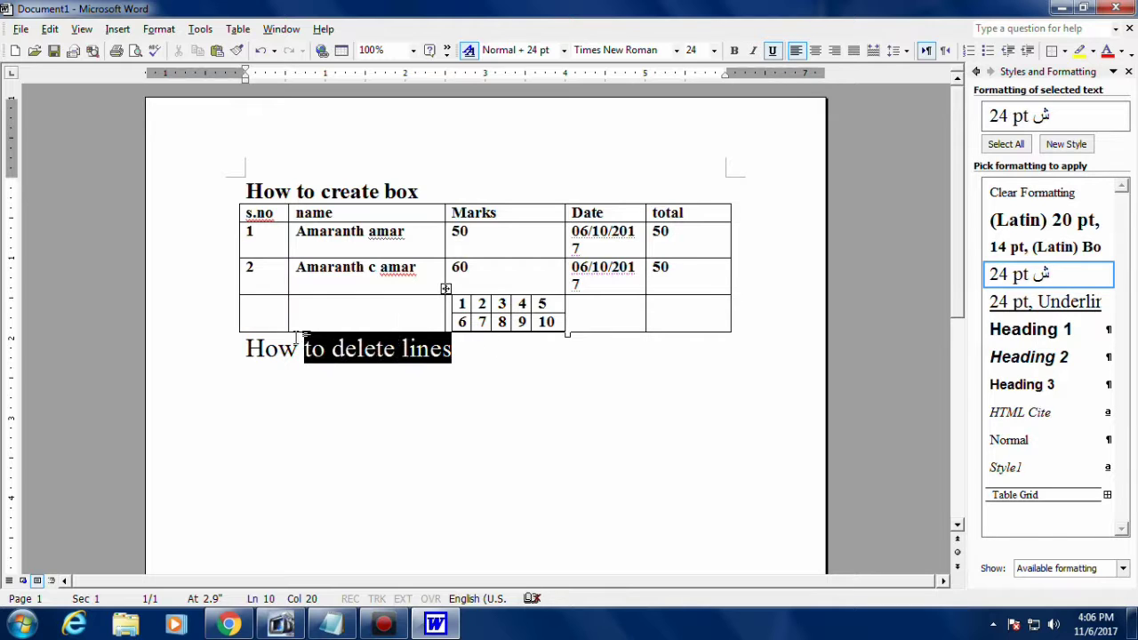
click(772, 52)
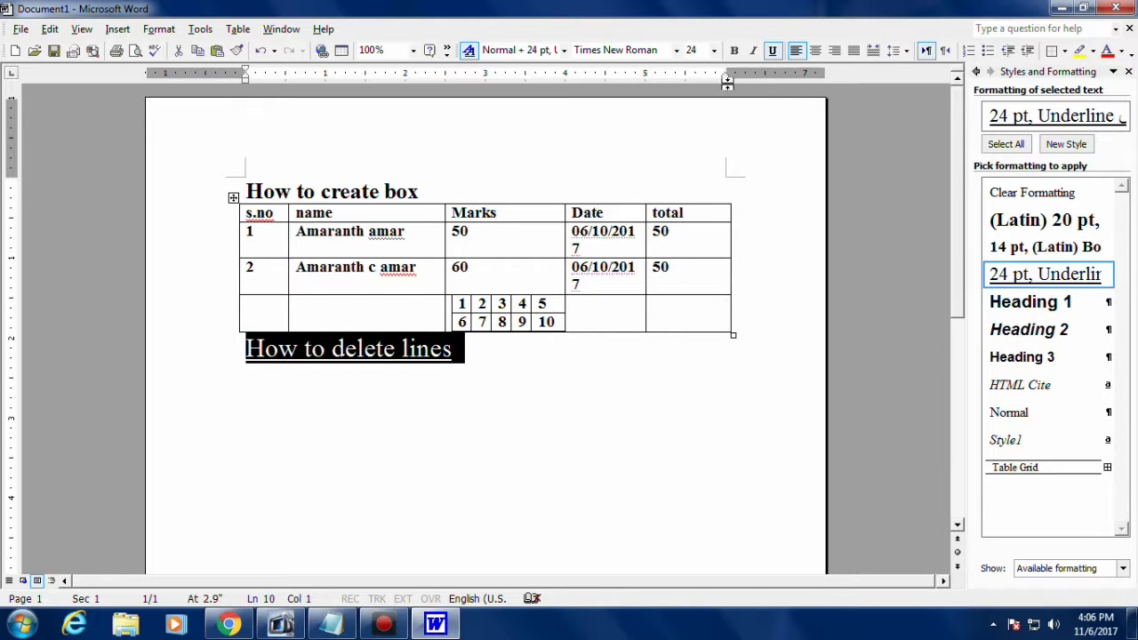
click(753, 51)
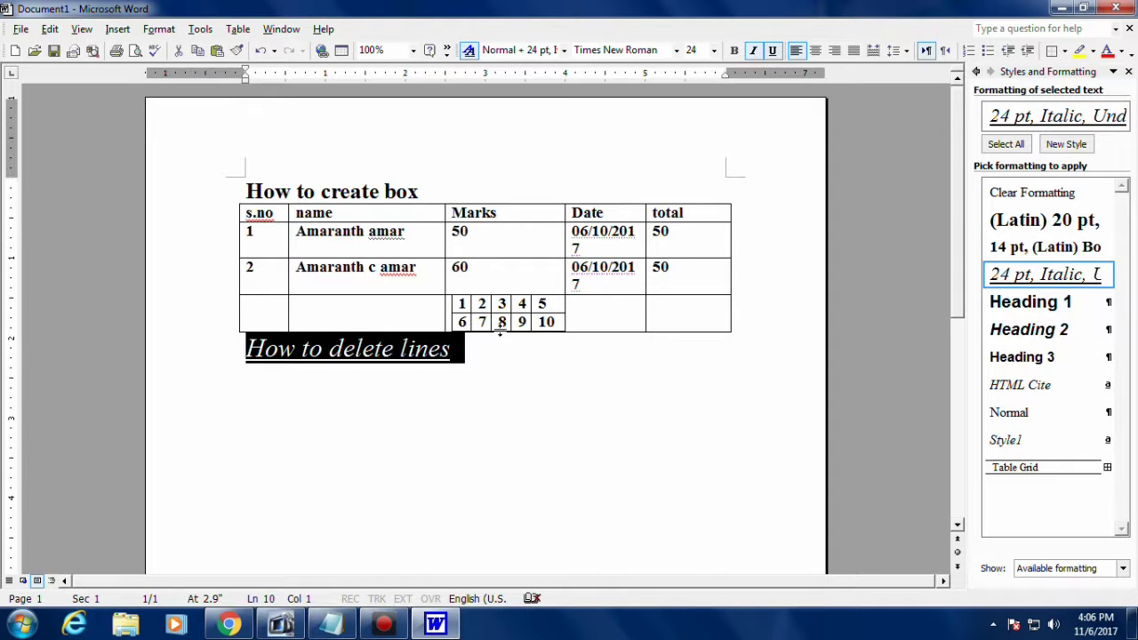
click(396, 371)
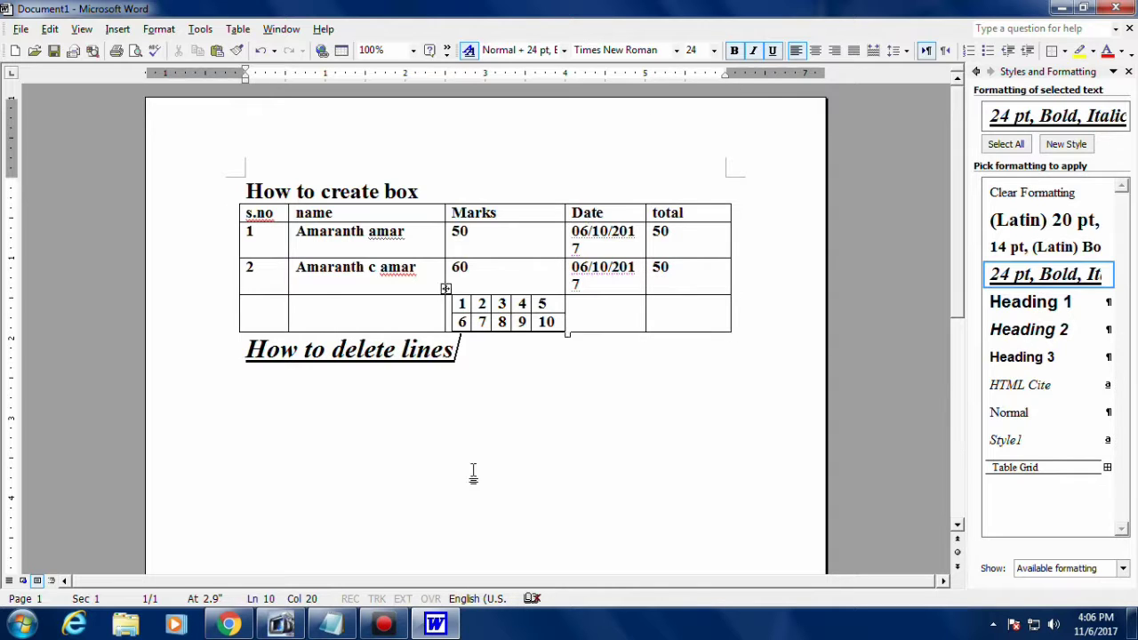
drag(466, 351, 320, 351)
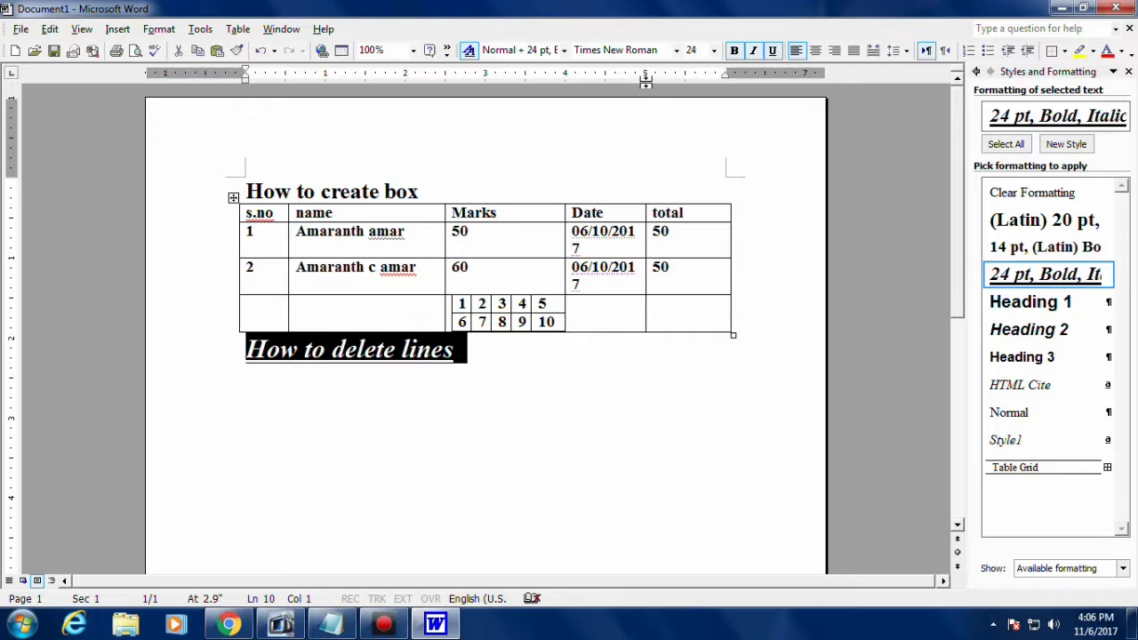
Step: Change the heading font, trying Arial Black and Arial before settling on Batang
click(676, 50)
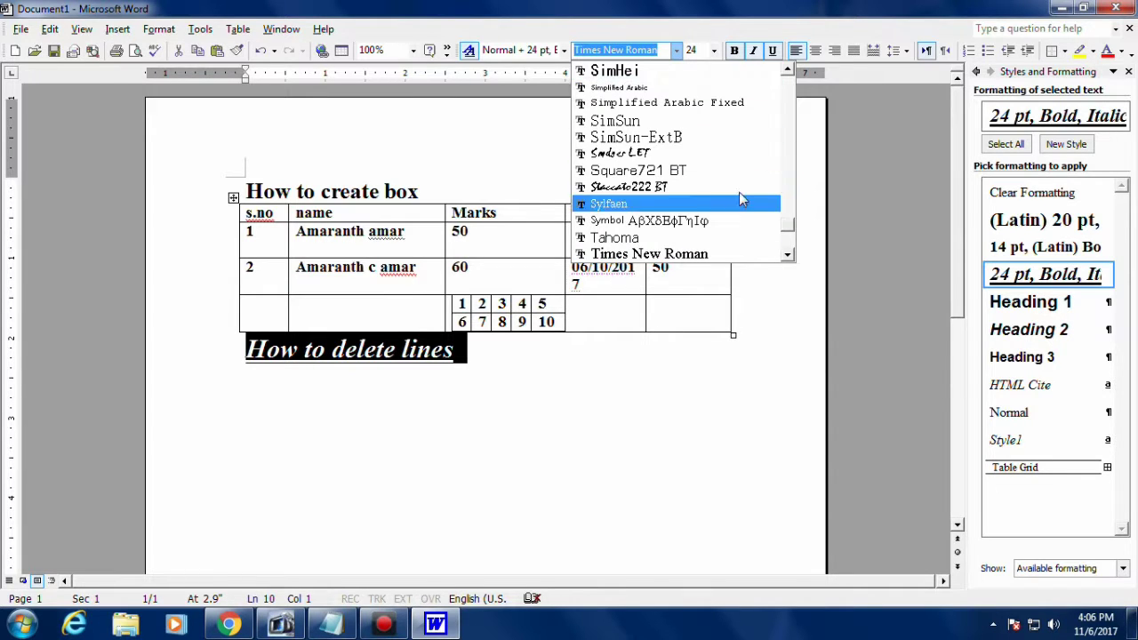
drag(792, 232, 788, 81)
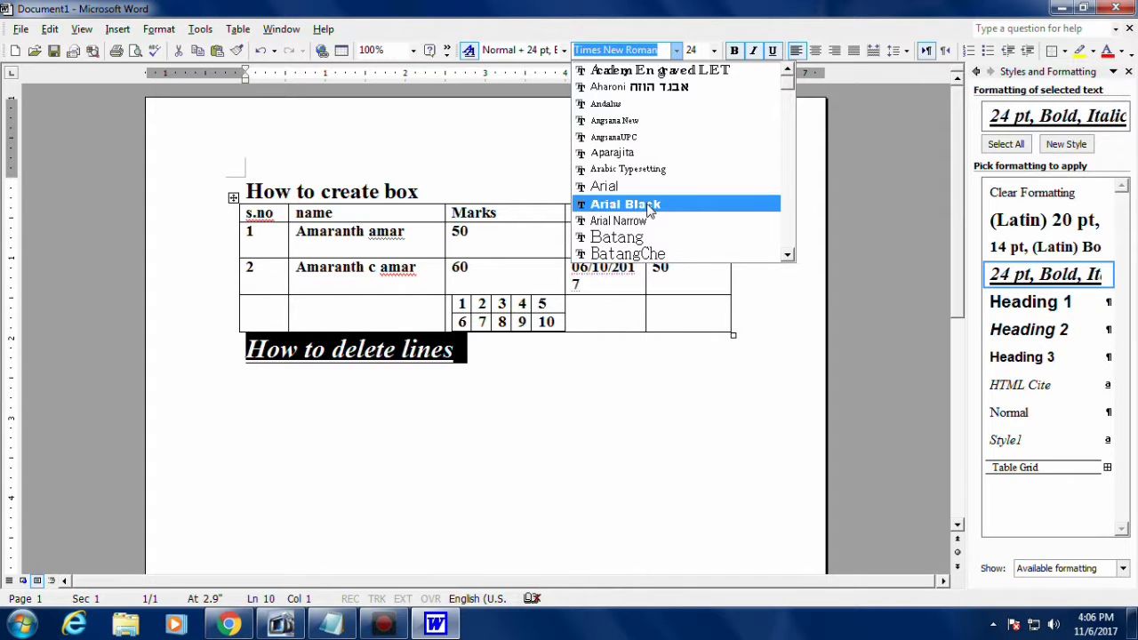
click(647, 205)
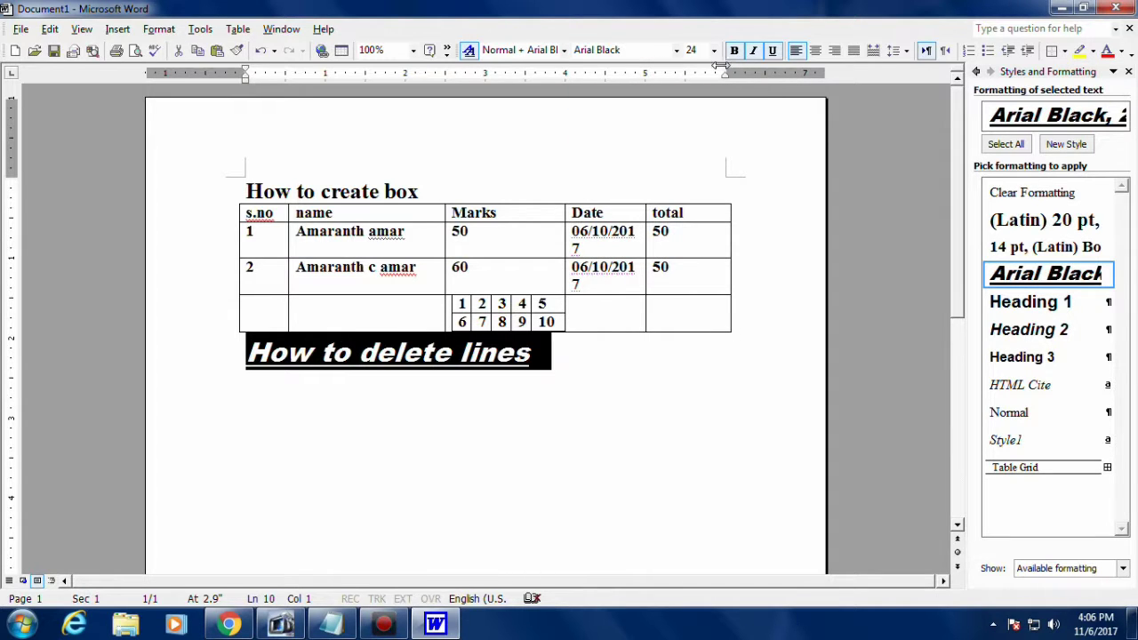
click(677, 51)
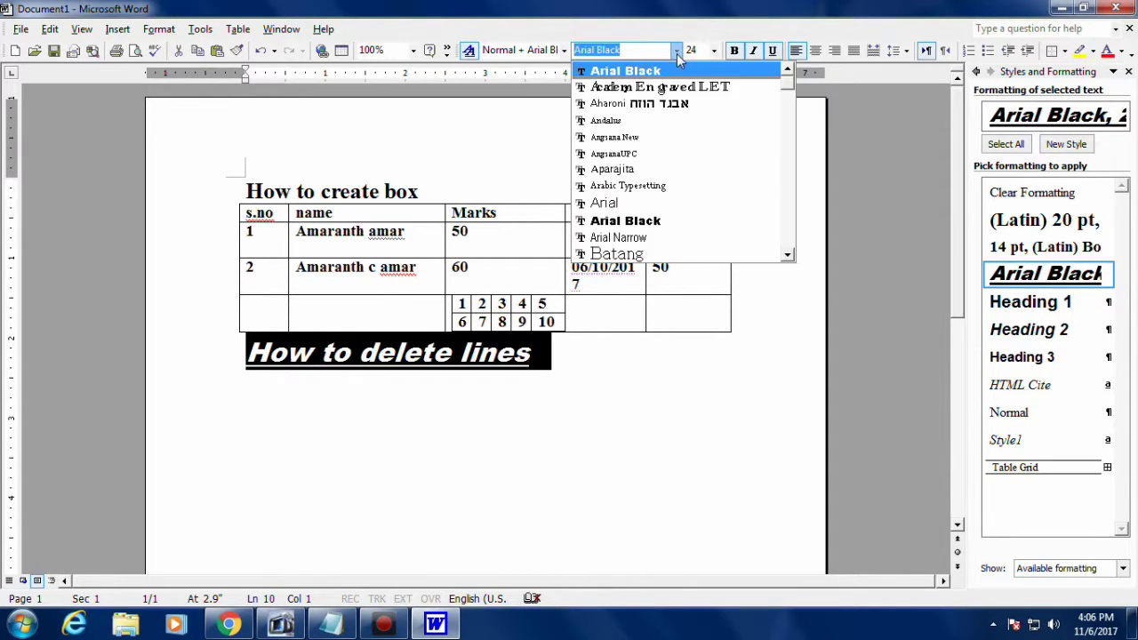
click(612, 203)
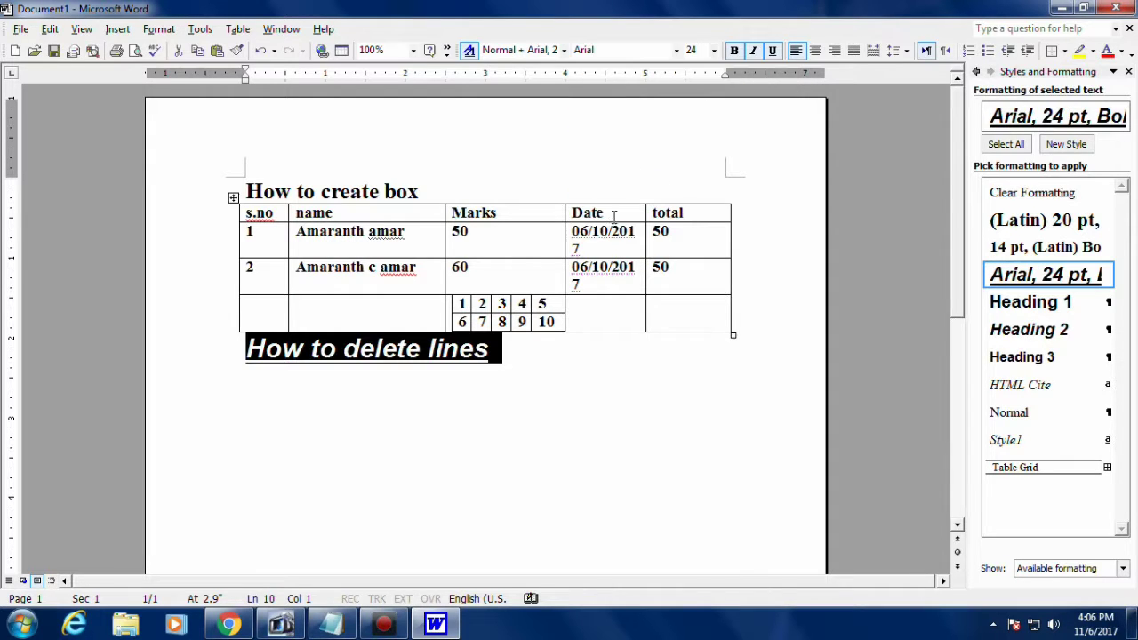
click(677, 51)
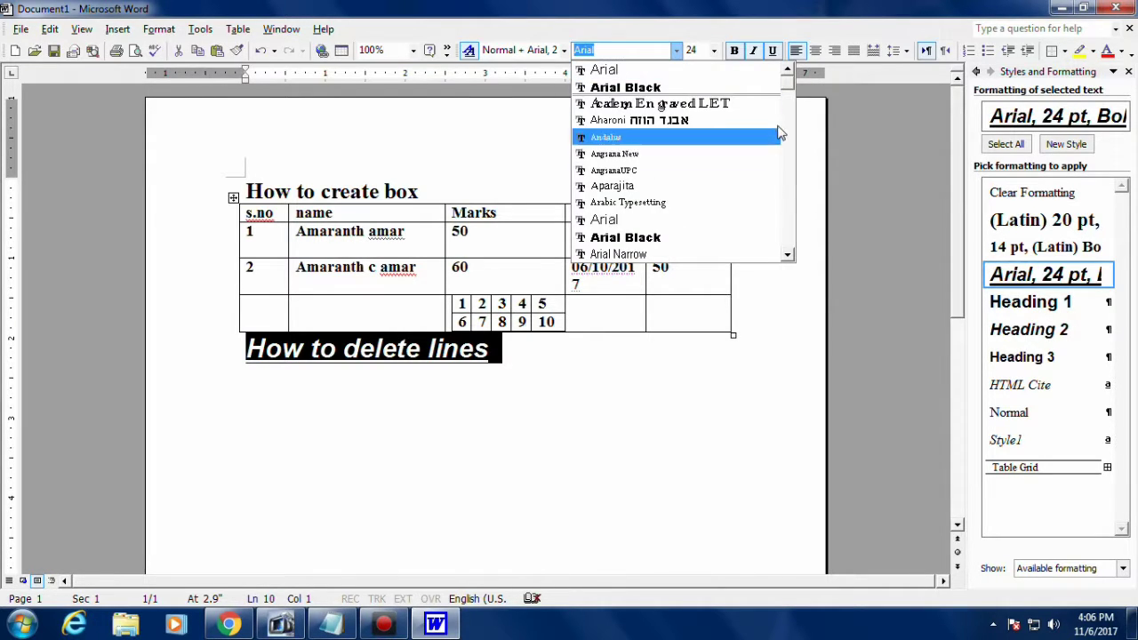
scroll(711, 134, down, 3)
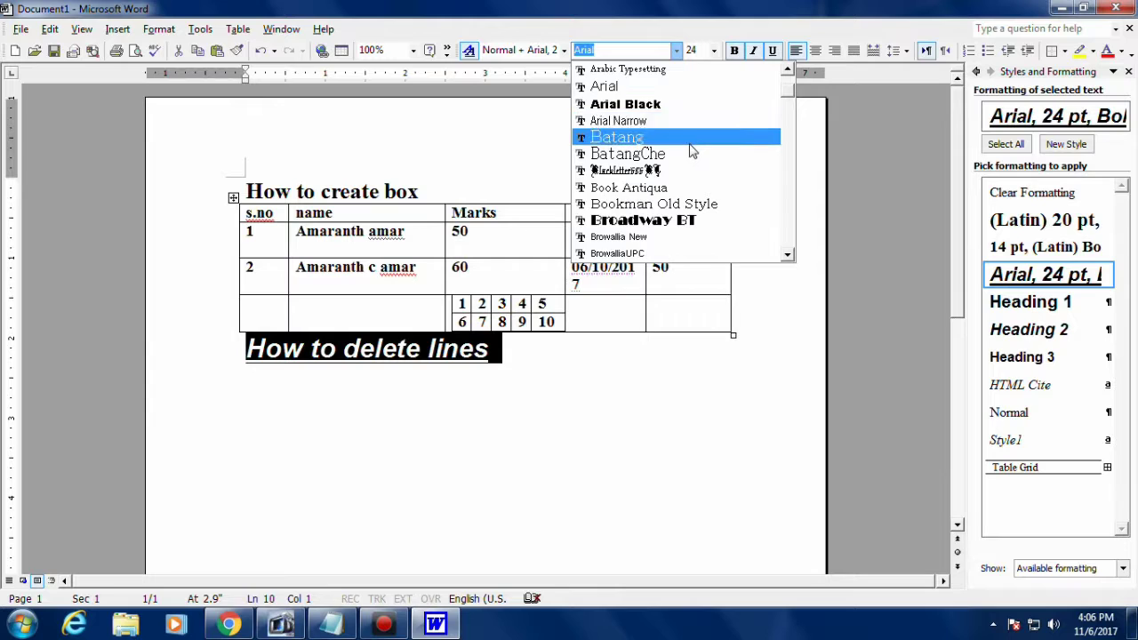
click(640, 138)
Step: Set the heading's font size to 30 pt
click(714, 53)
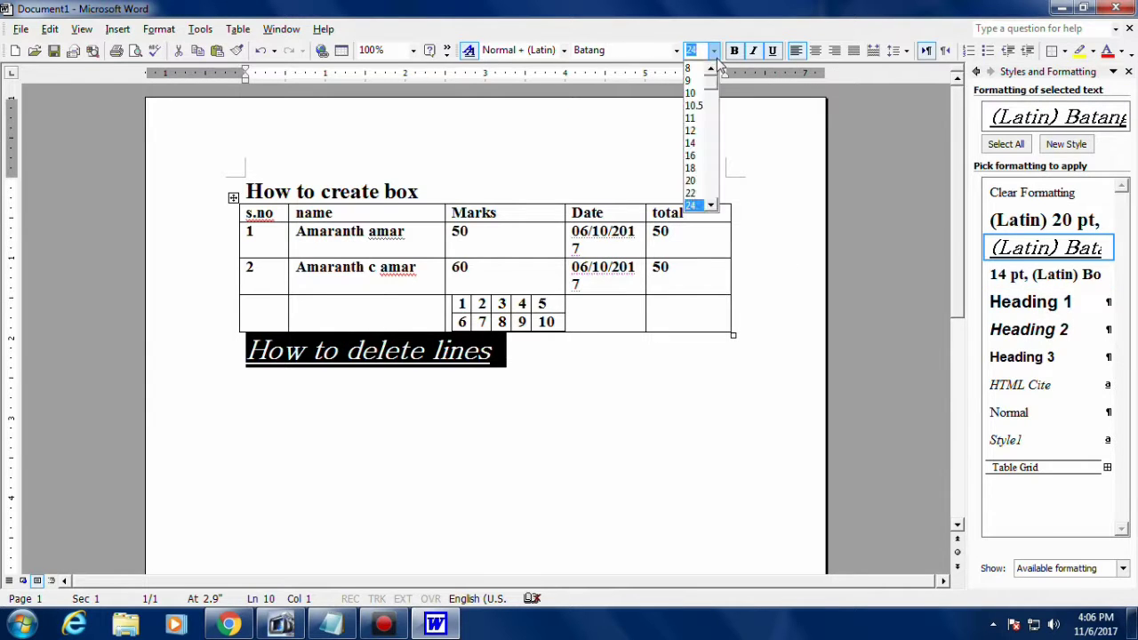
click(691, 205)
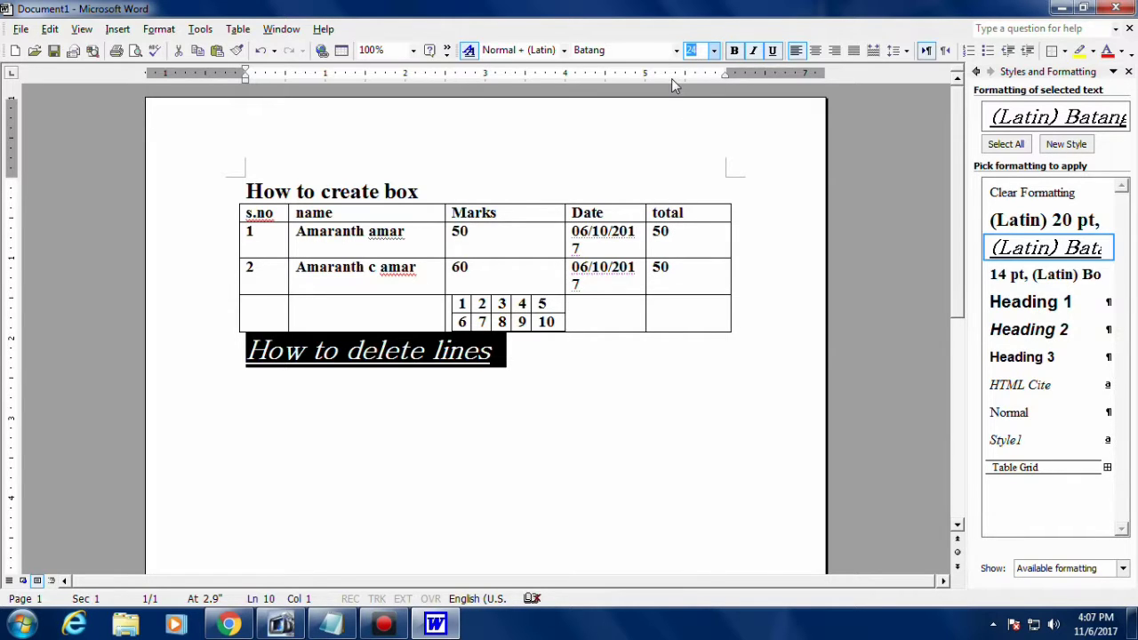
text(30)
key(Return)
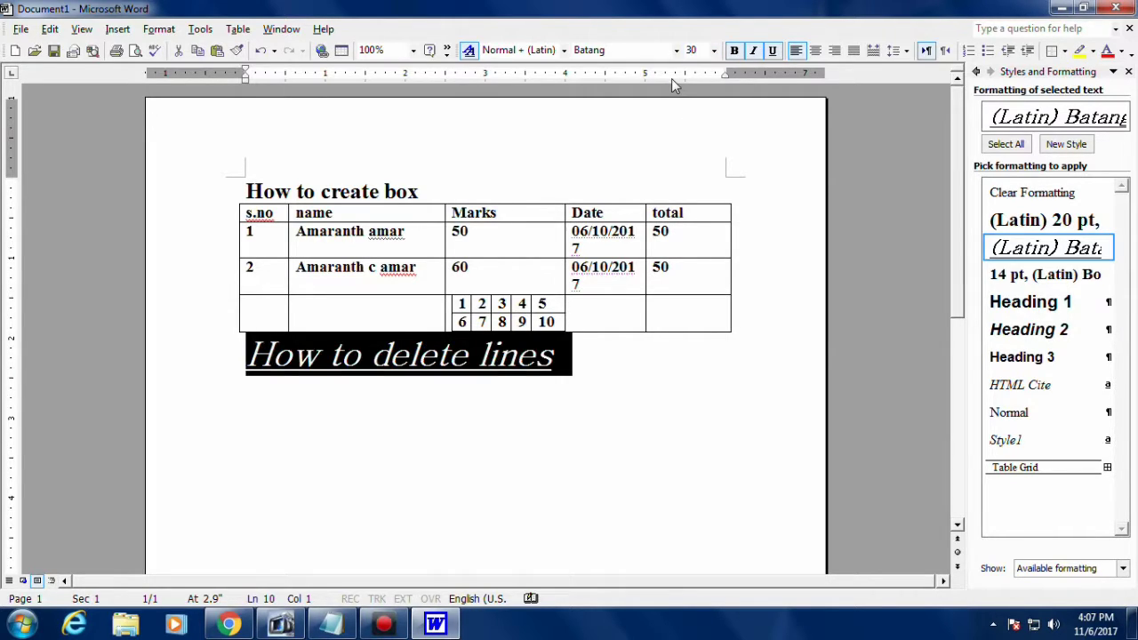
click(562, 362)
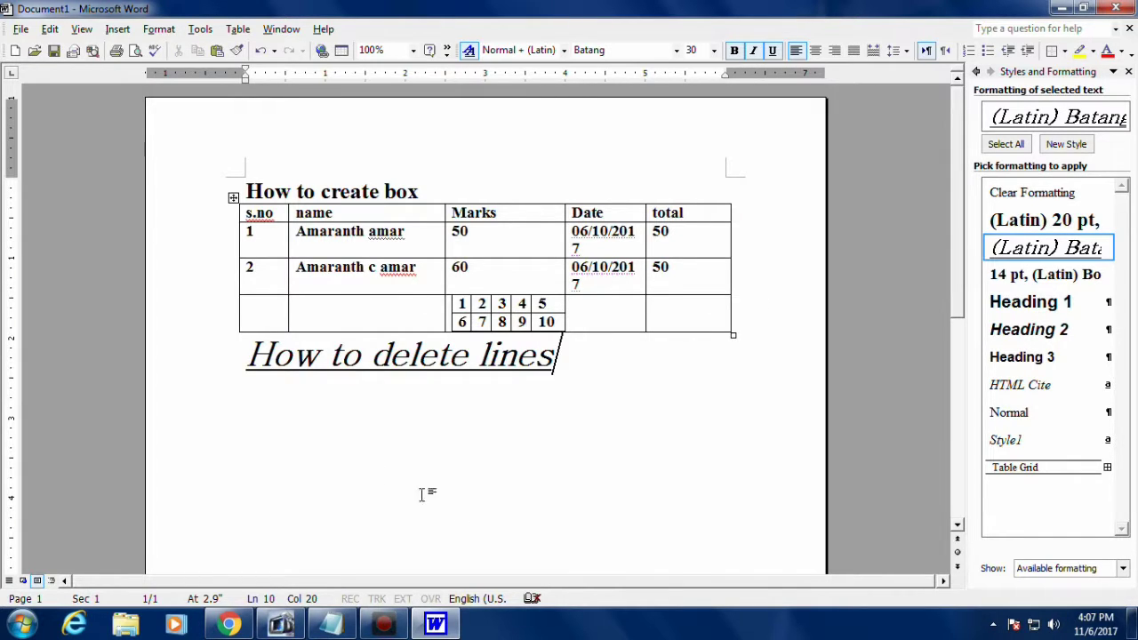
Step: Insert a 5-column, 2-row table below the 'How to delete lines' heading
click(240, 30)
mouse_move(267, 69)
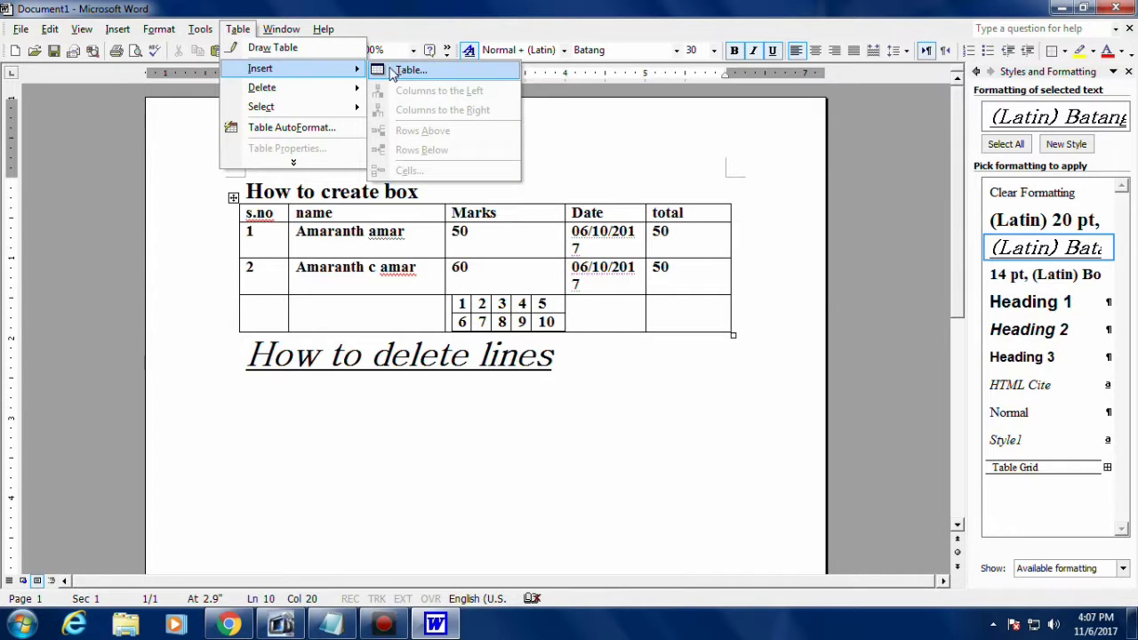
click(408, 69)
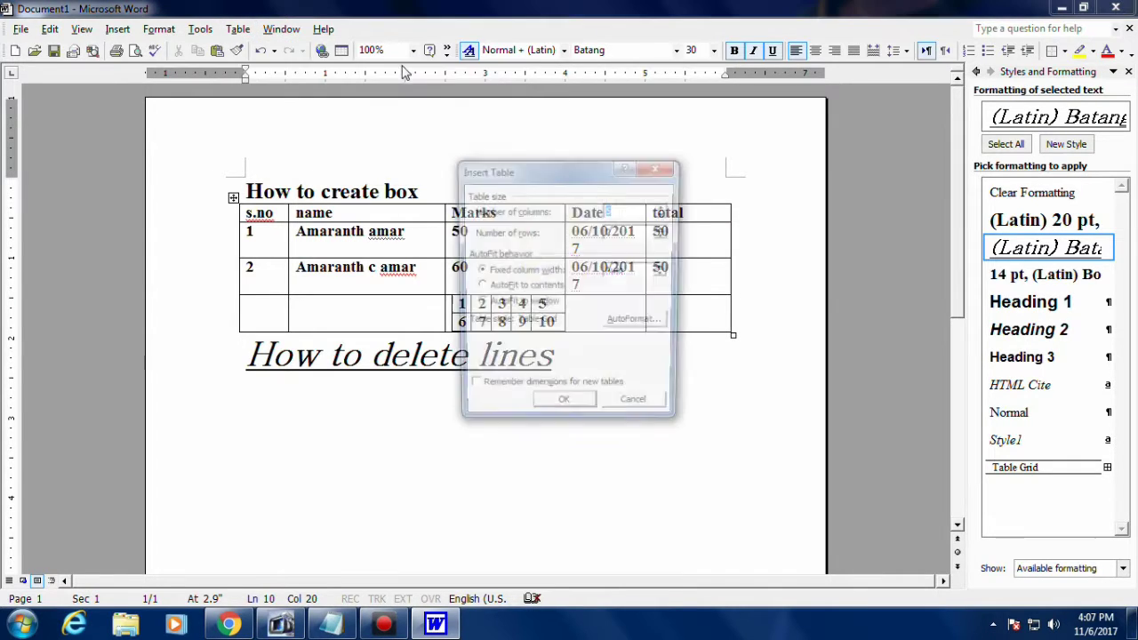
click(562, 409)
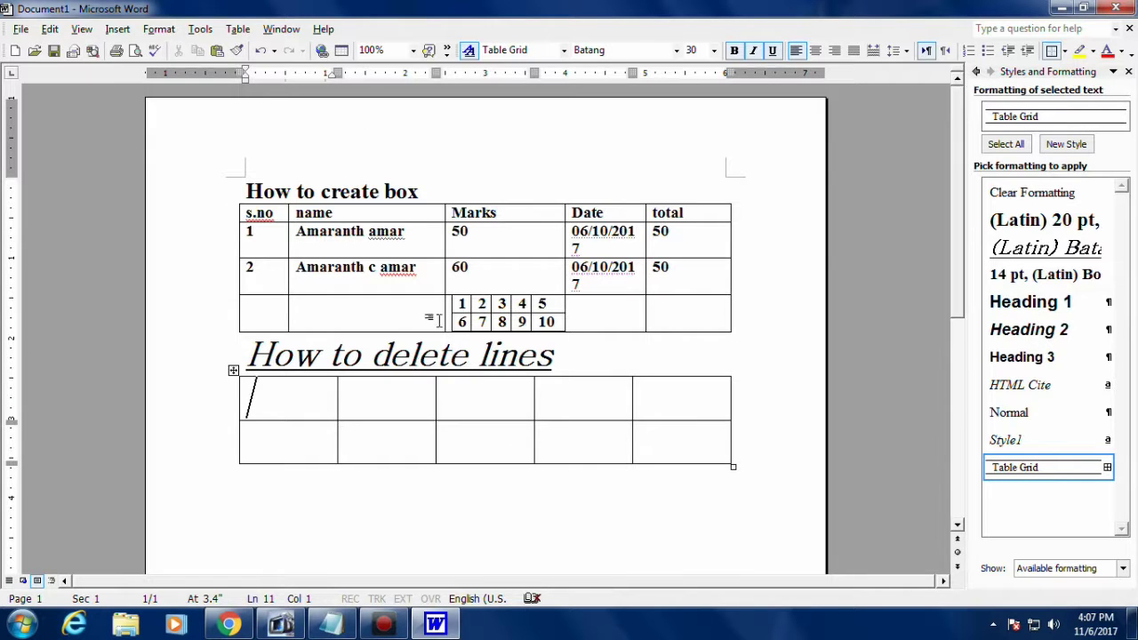
Step: Set the font size in the new table's second cell to 10.5
click(237, 30)
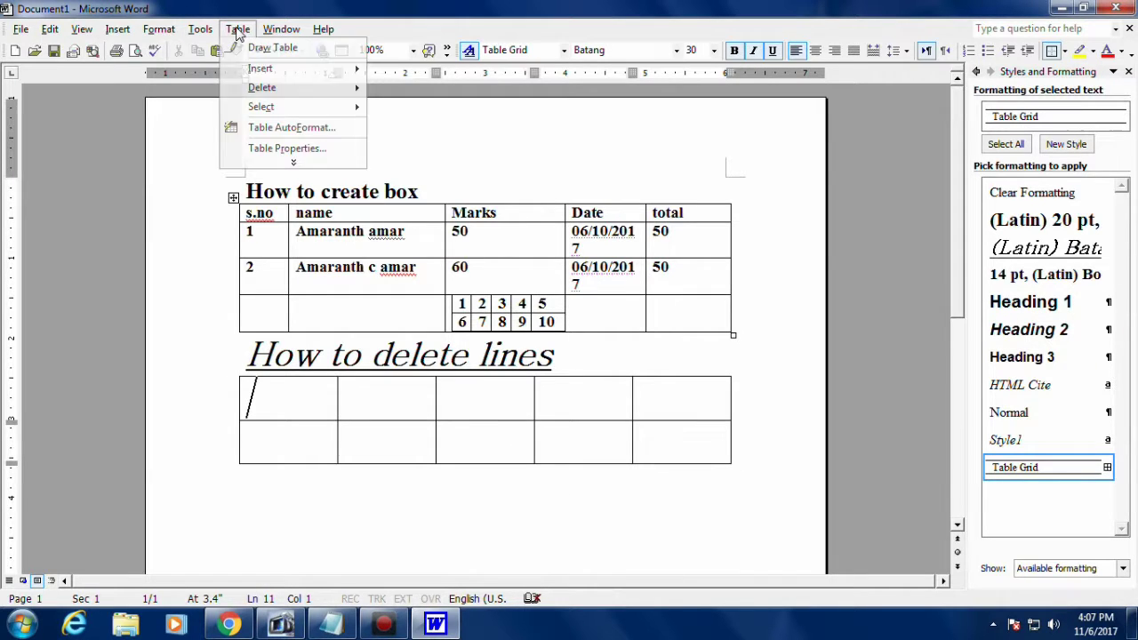
click(392, 394)
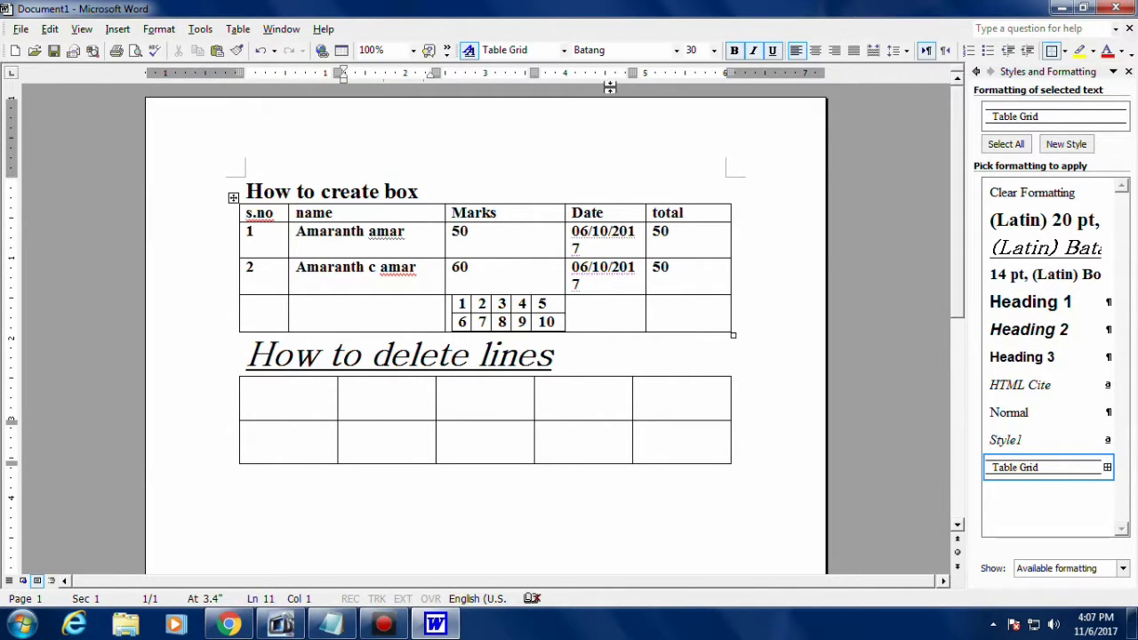
click(713, 51)
click(699, 156)
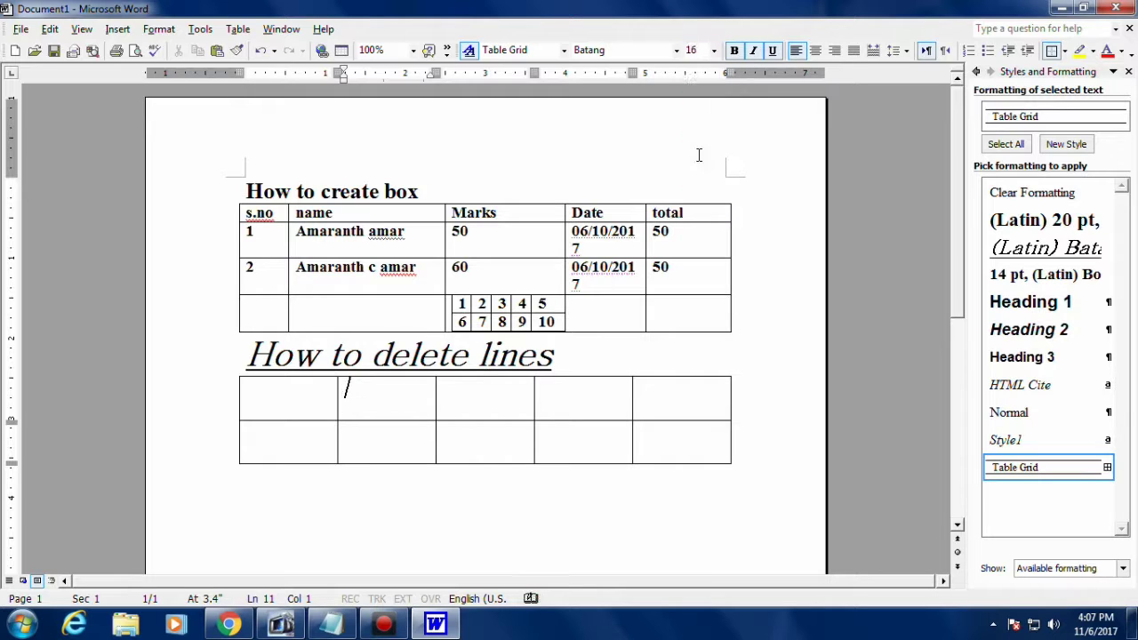
click(713, 51)
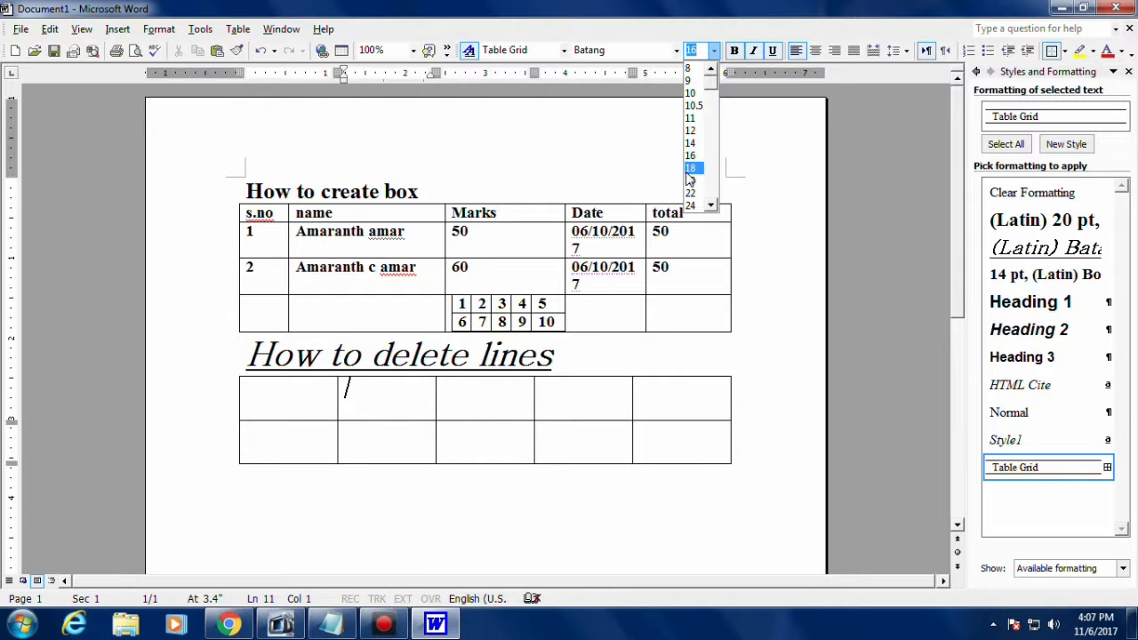
click(695, 104)
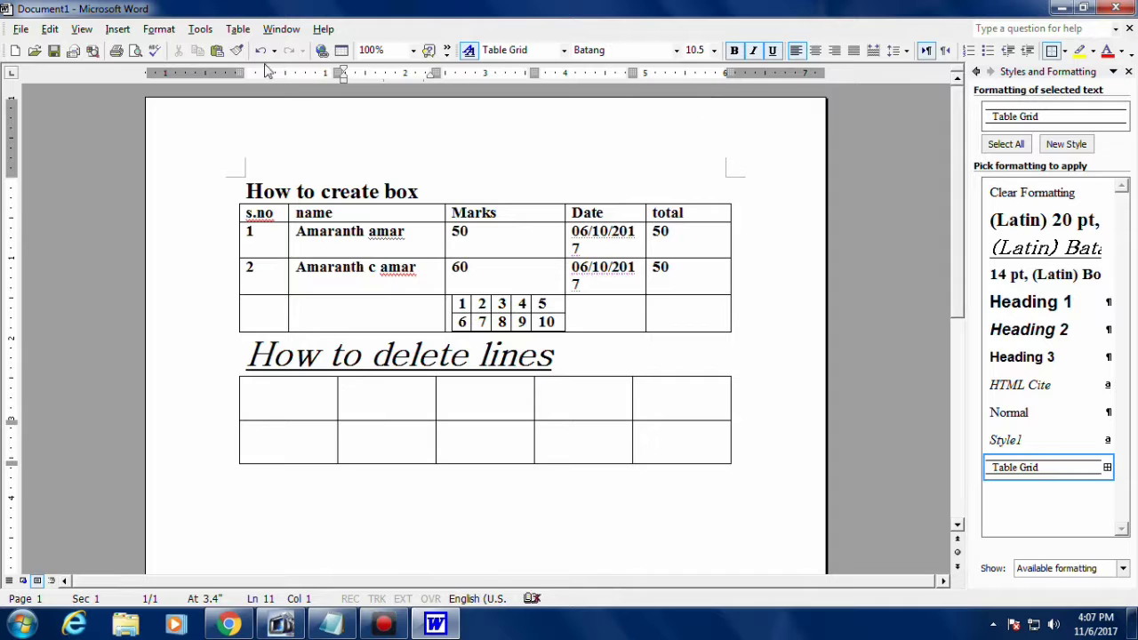
click(237, 29)
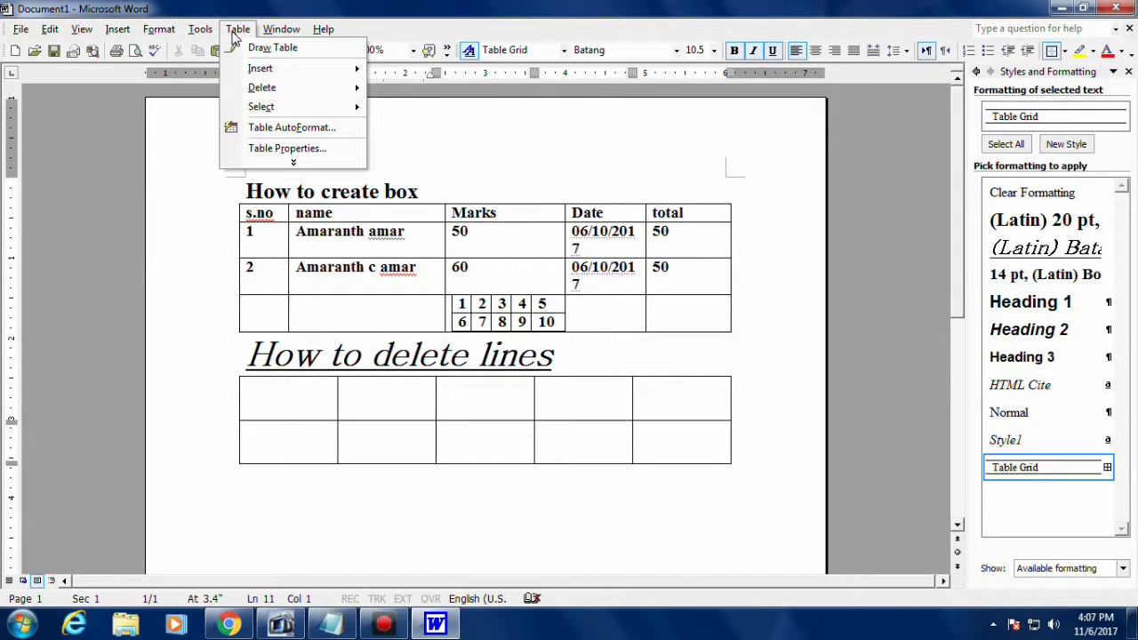
Step: Nest a 5x2 table inside the second cell and enlarge it slightly
click(396, 75)
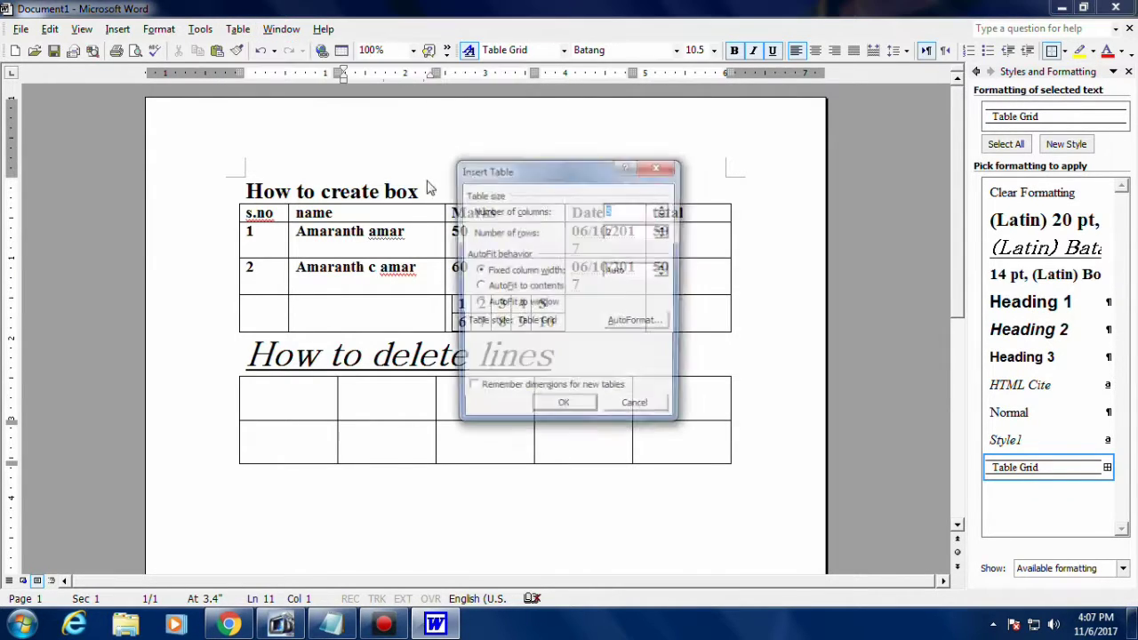
click(559, 409)
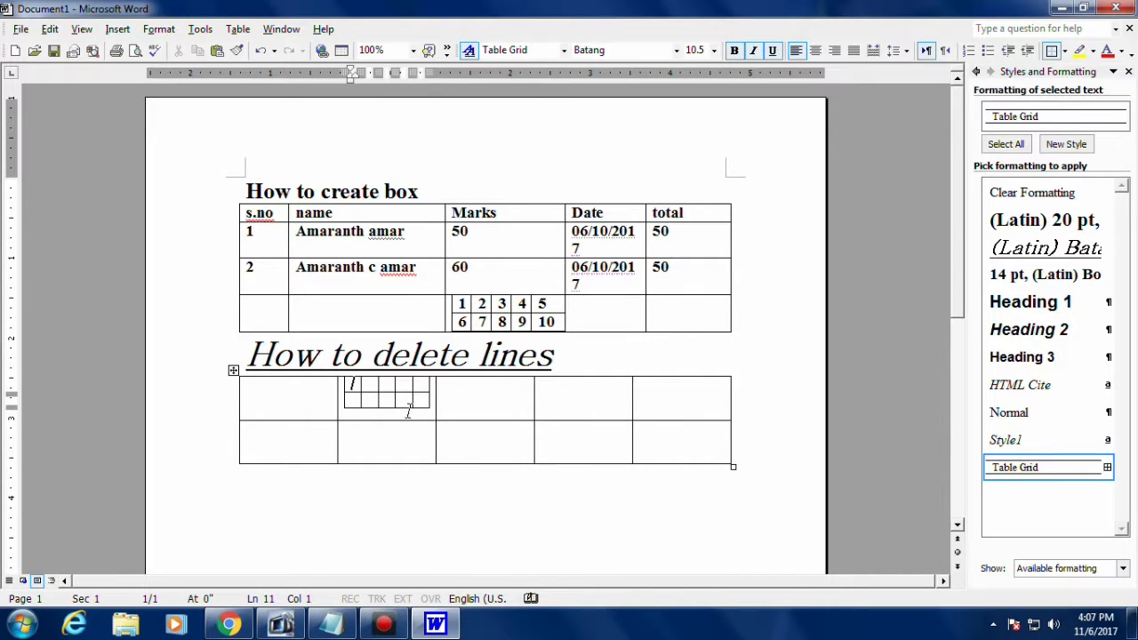
drag(427, 411, 435, 418)
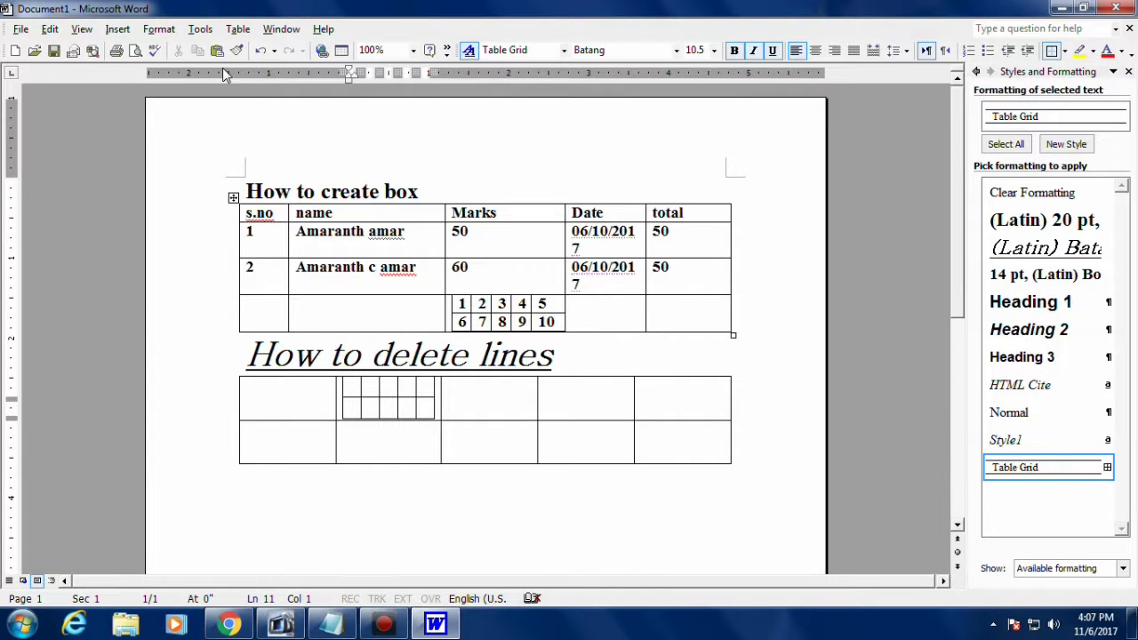
Step: Toggle the Styles and Formatting pane off and back on twice
click(469, 52)
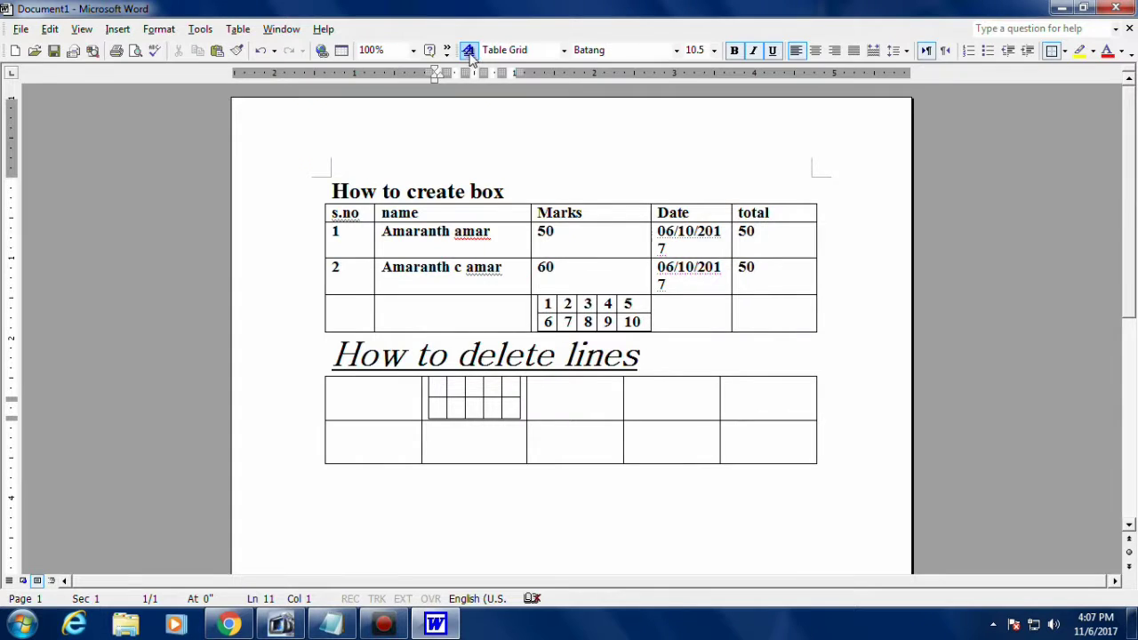
click(468, 52)
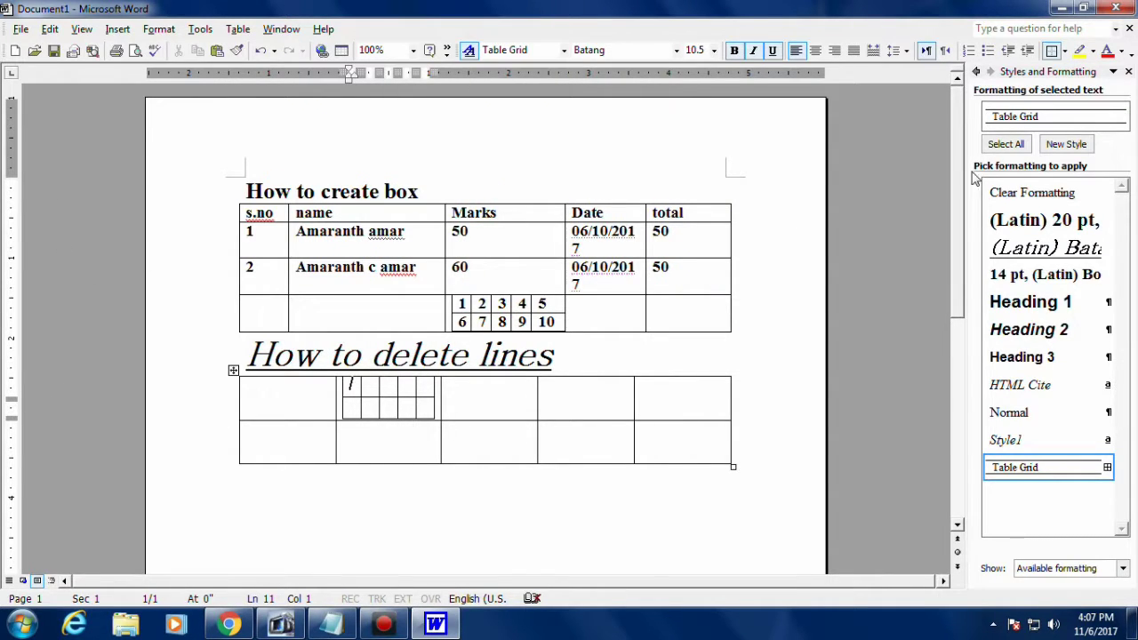
click(468, 51)
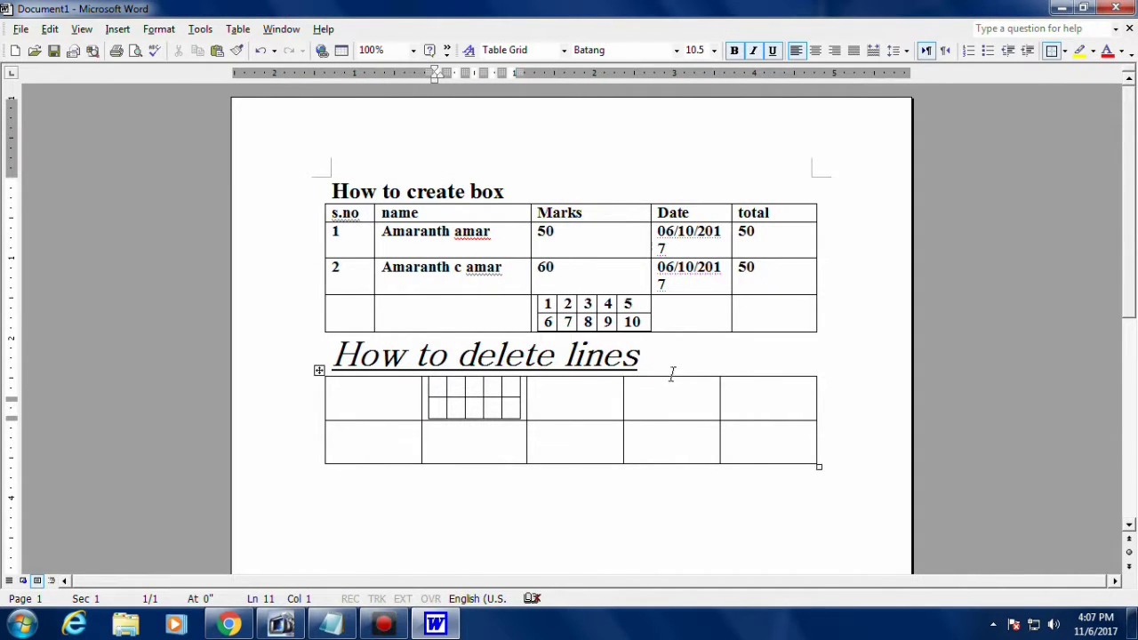
click(468, 50)
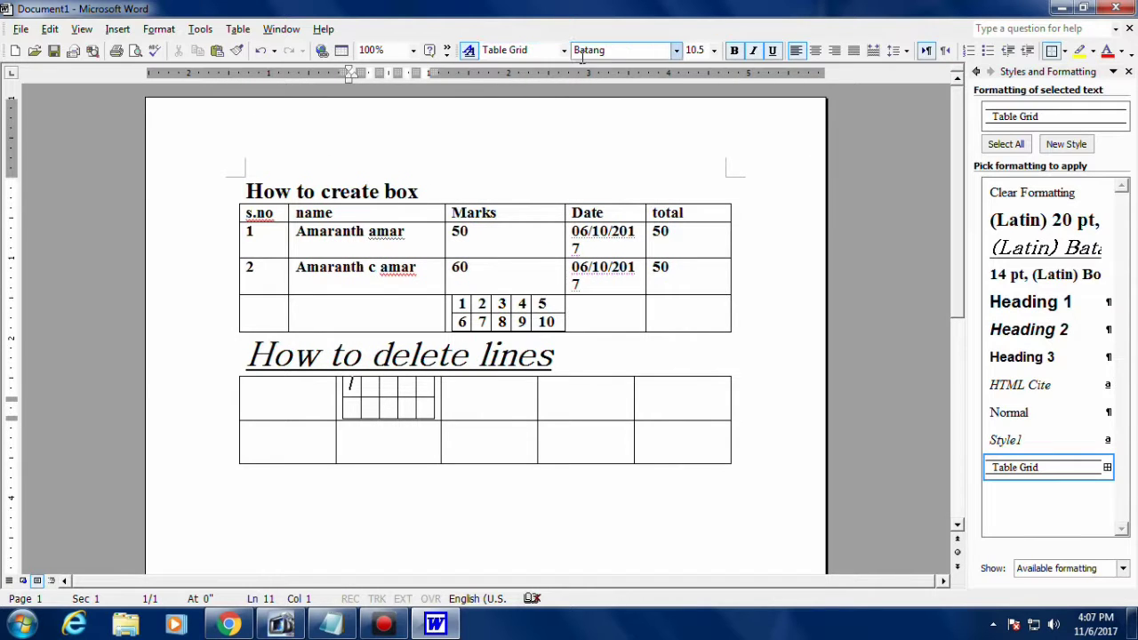
Step: Choose Arial Black as the font and select the 'How to delete lines' heading
click(677, 51)
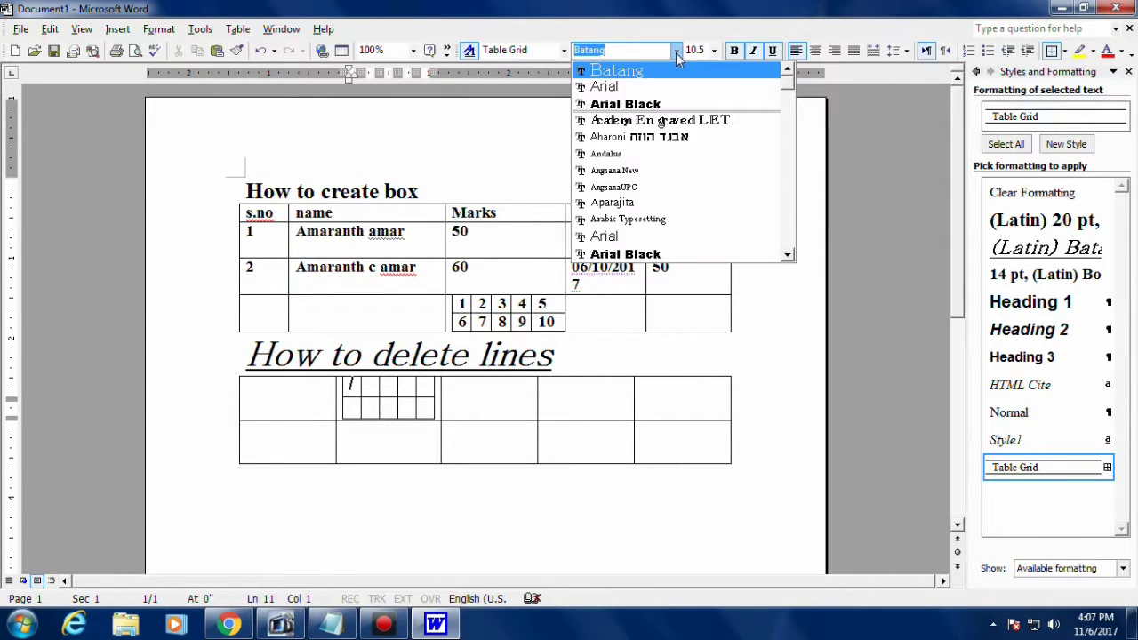
click(663, 104)
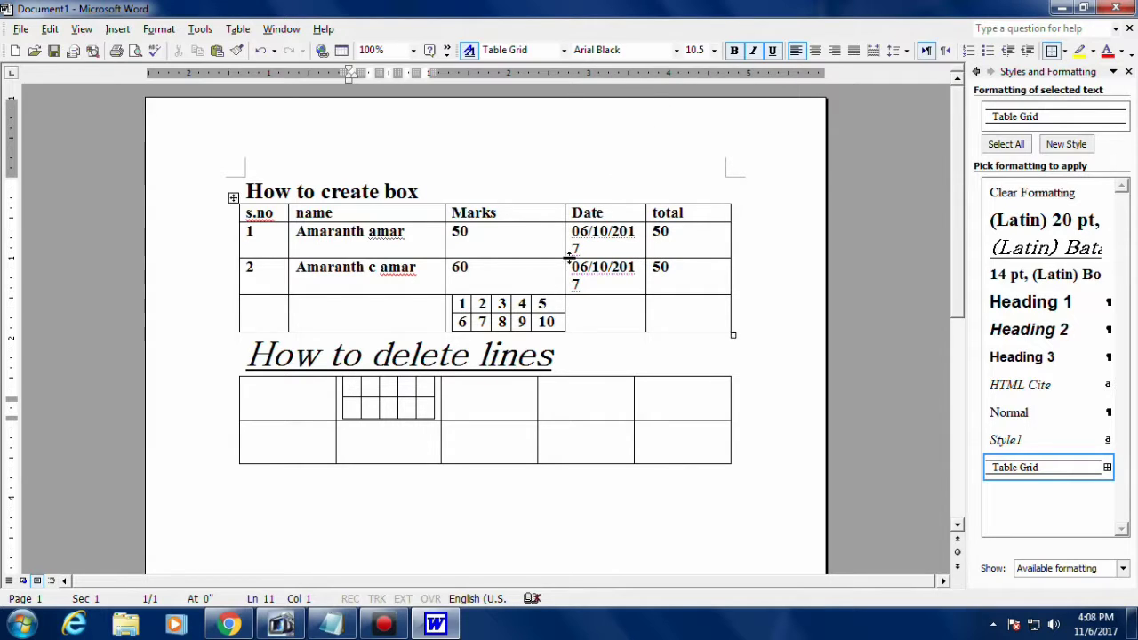
drag(566, 358, 247, 355)
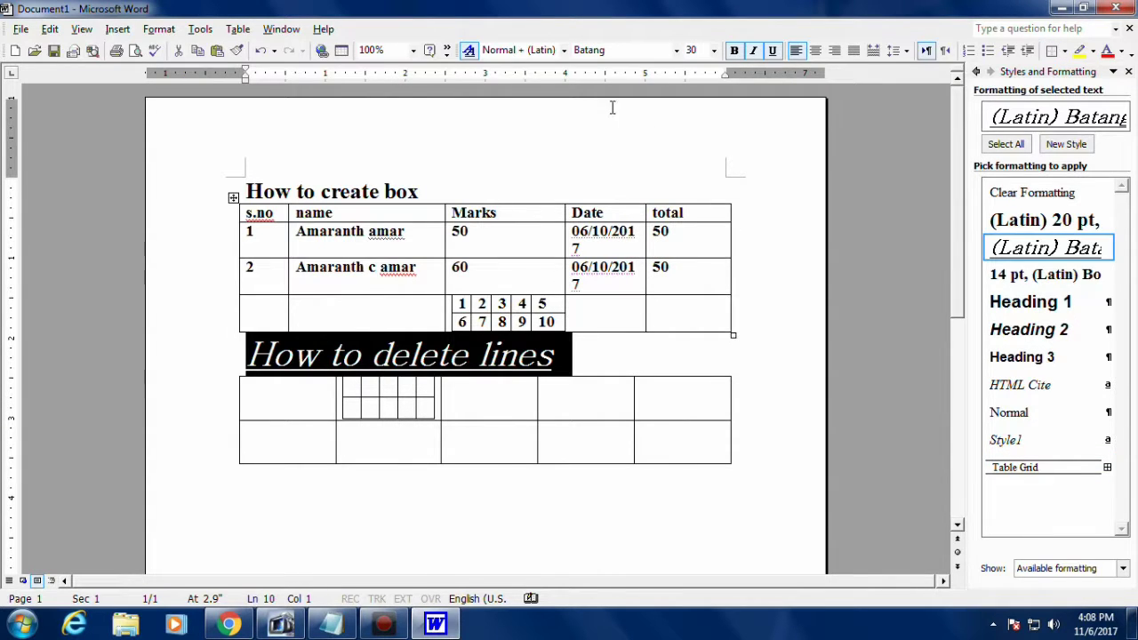
Step: Apply Arial Black to the 'How to delete lines' heading and reselect its text
click(677, 51)
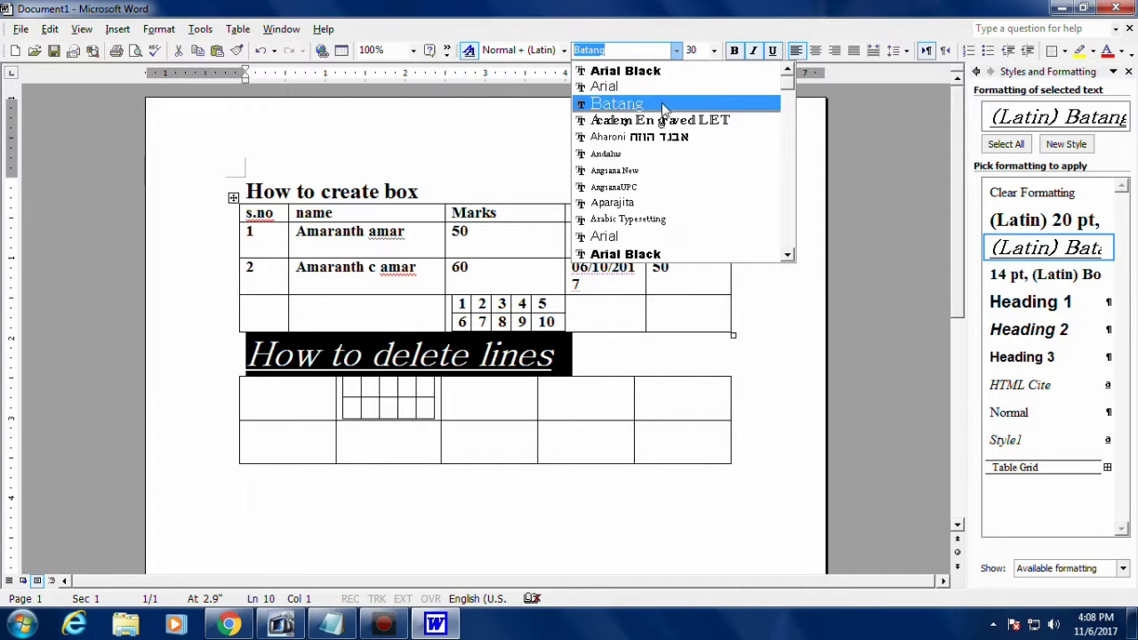
click(639, 254)
click(635, 365)
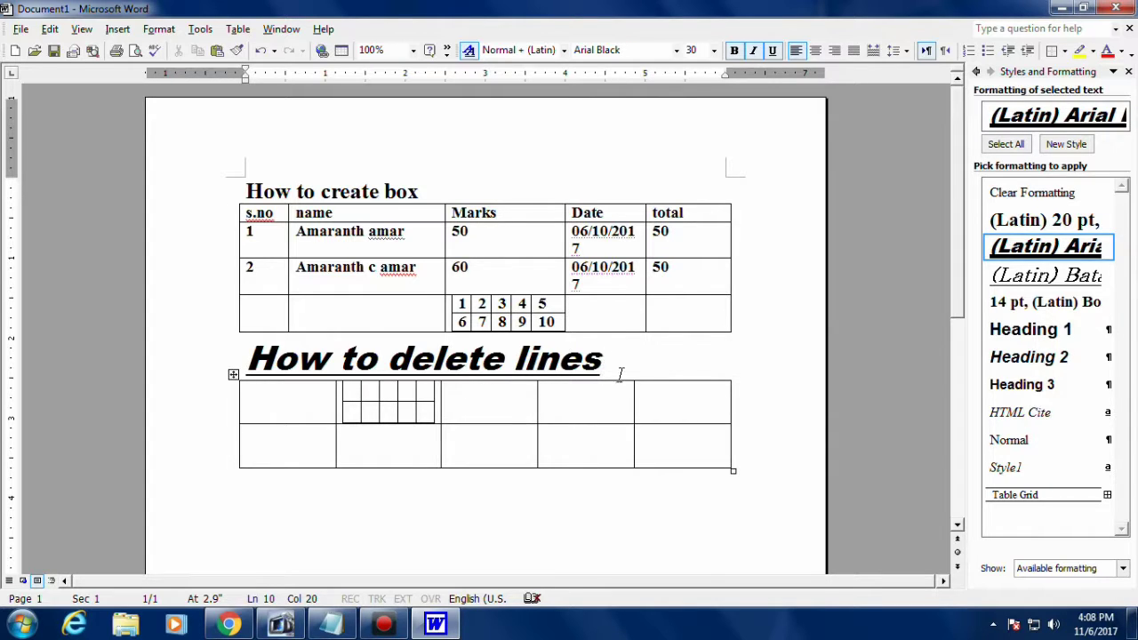
drag(614, 363, 247, 356)
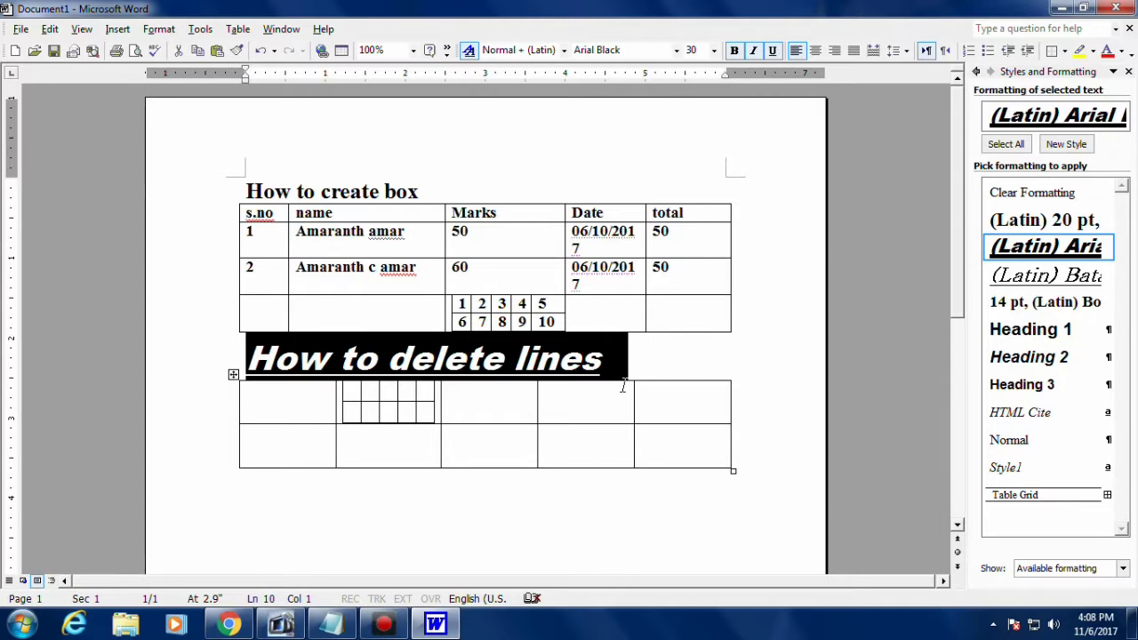
Step: Retype the heading as 'how to change color' and make its text bright green
text(how to ch)
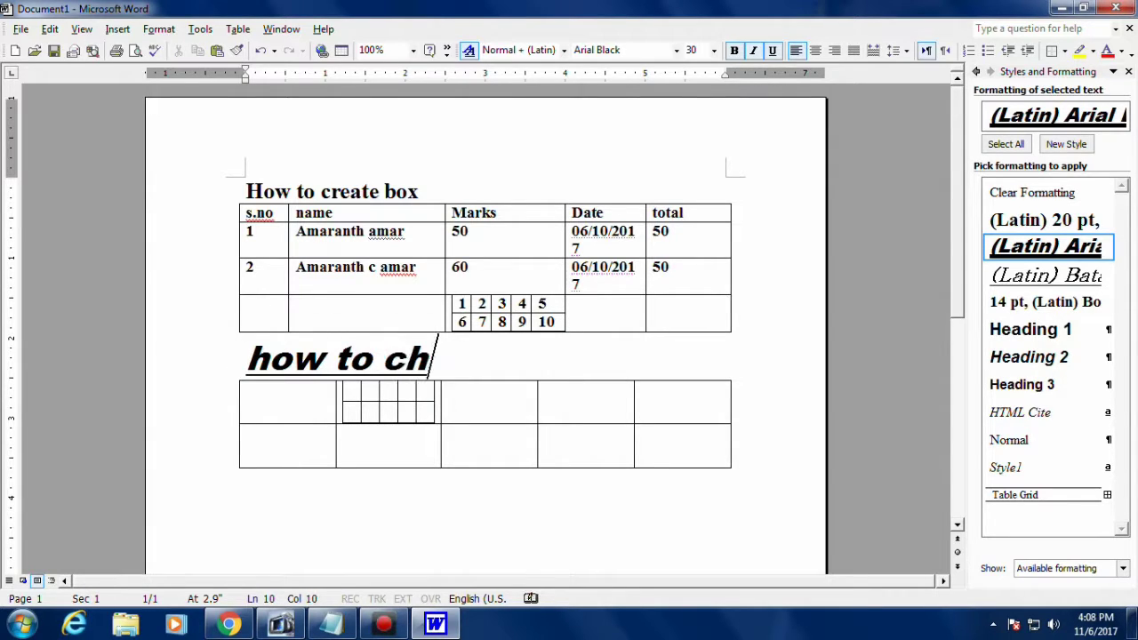
text(ange )
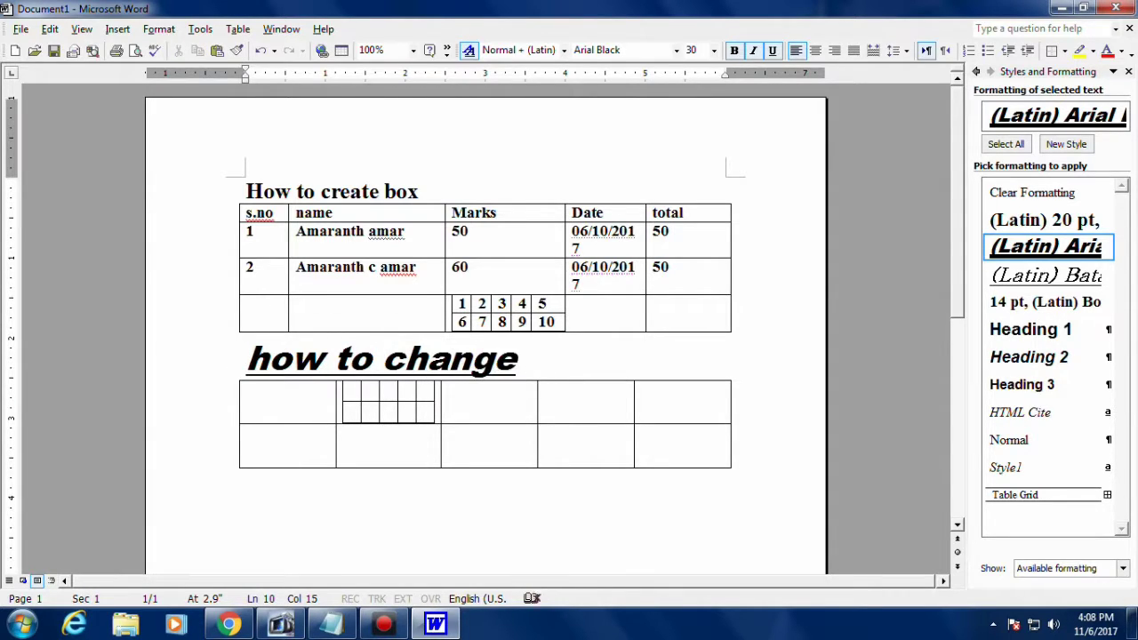
text(color)
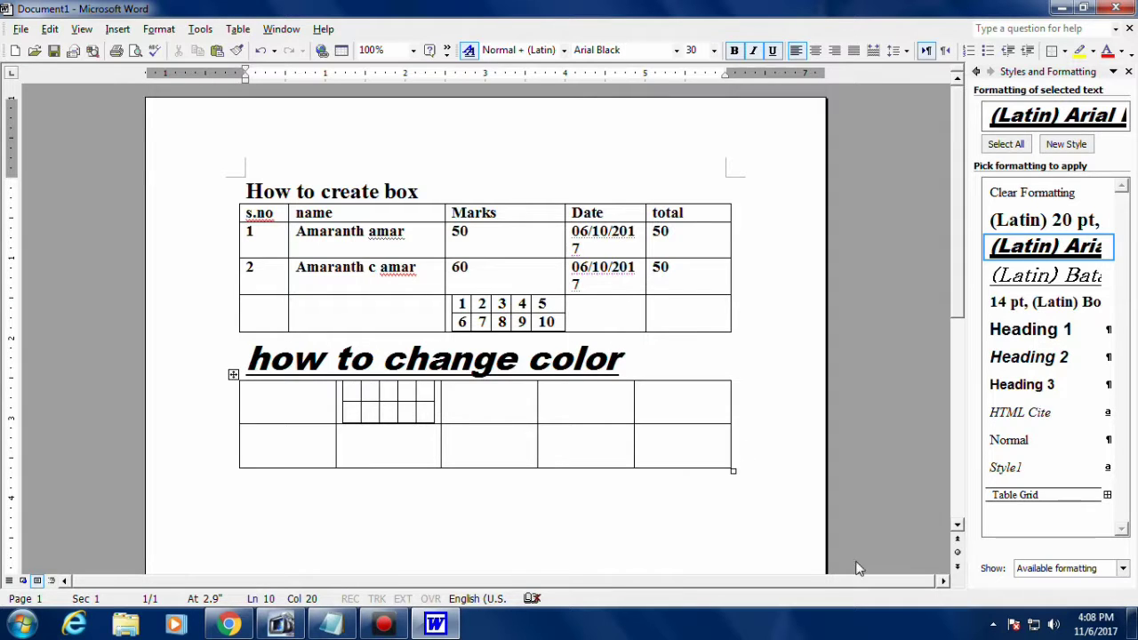
drag(647, 356, 311, 360)
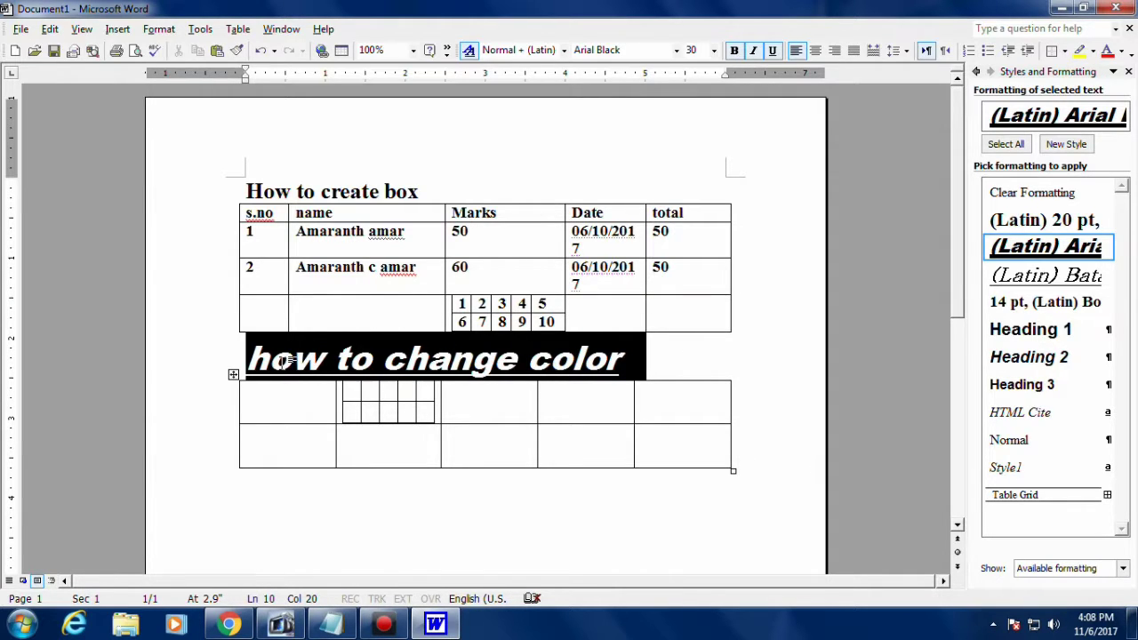
click(1120, 53)
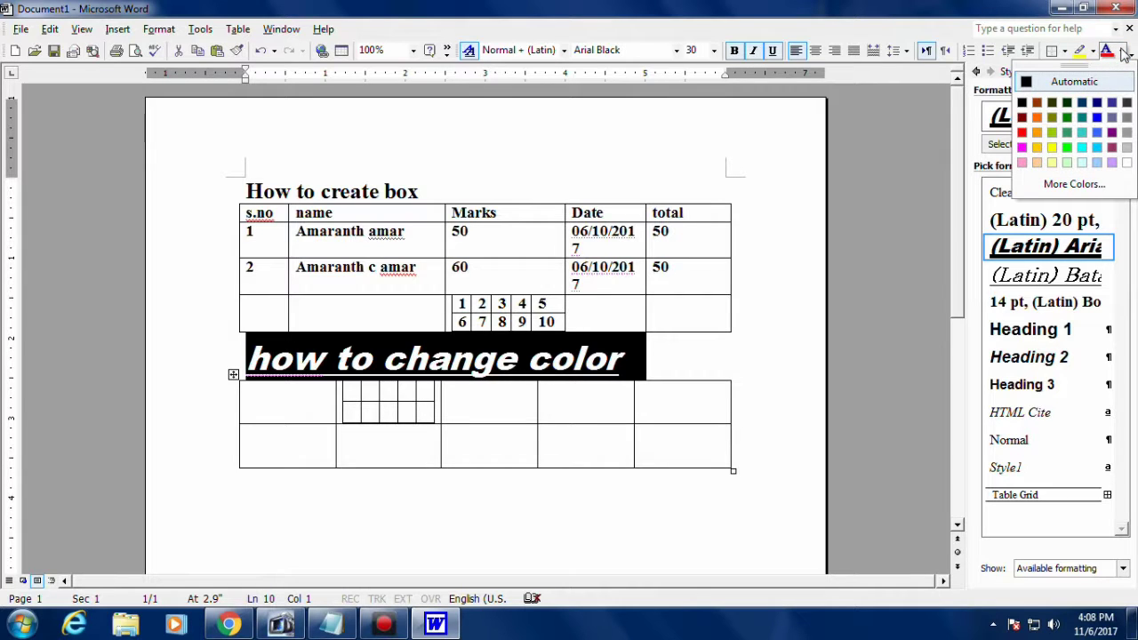
click(1067, 147)
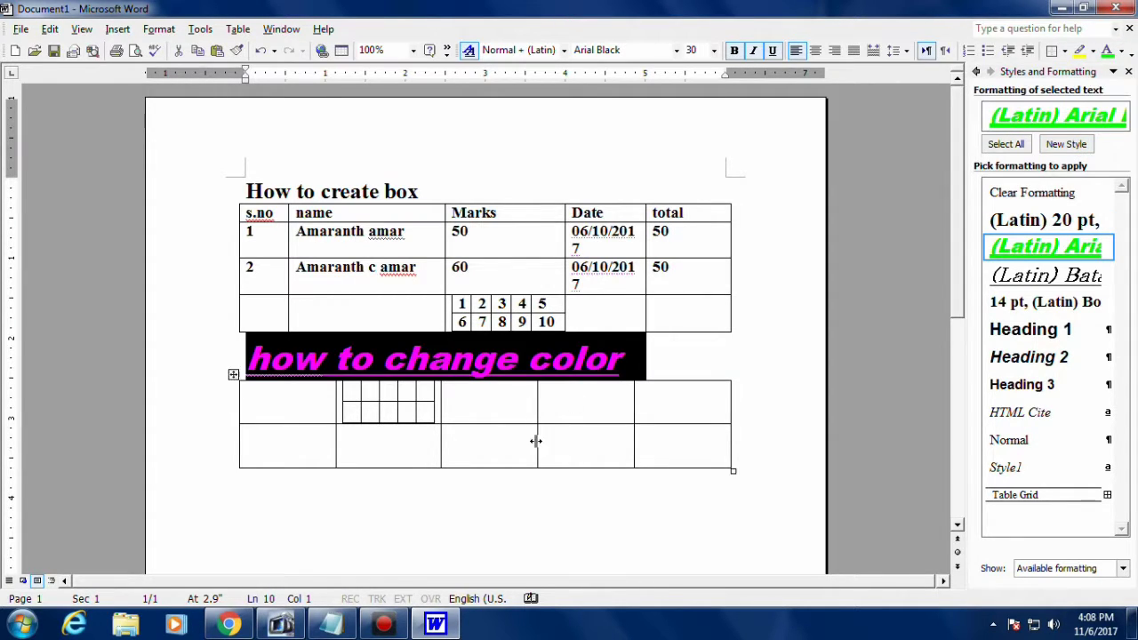
click(569, 364)
mouse_move(627, 360)
mouse_down()
mouse_move(297, 347)
mouse_move(276, 356)
mouse_up()
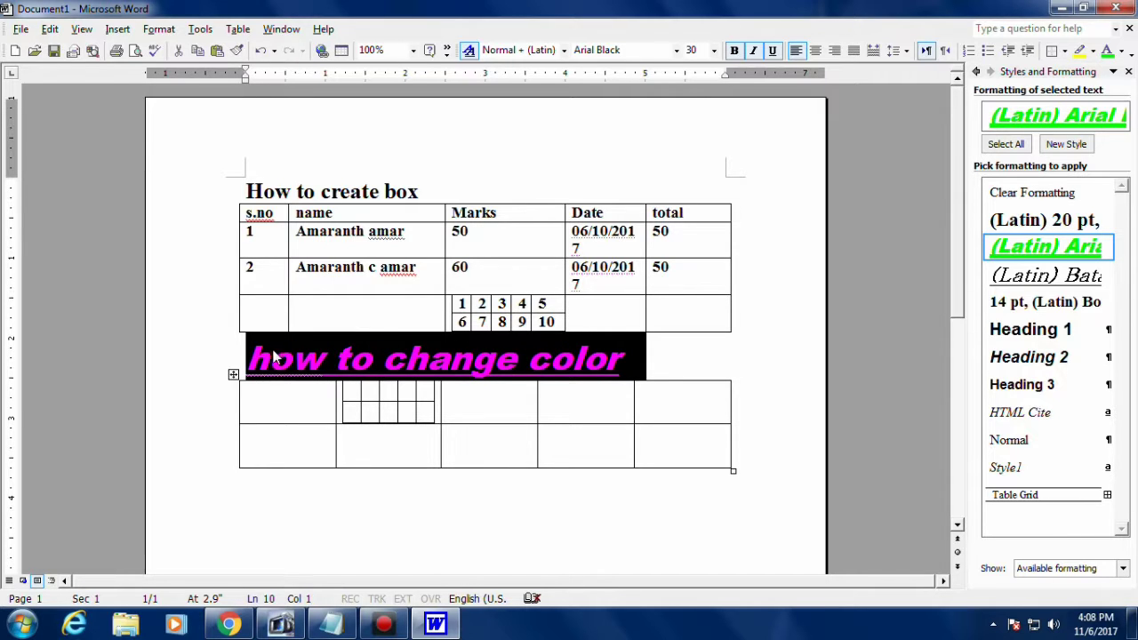
Step: Change the 'how to change color' heading text to lime green
click(1120, 54)
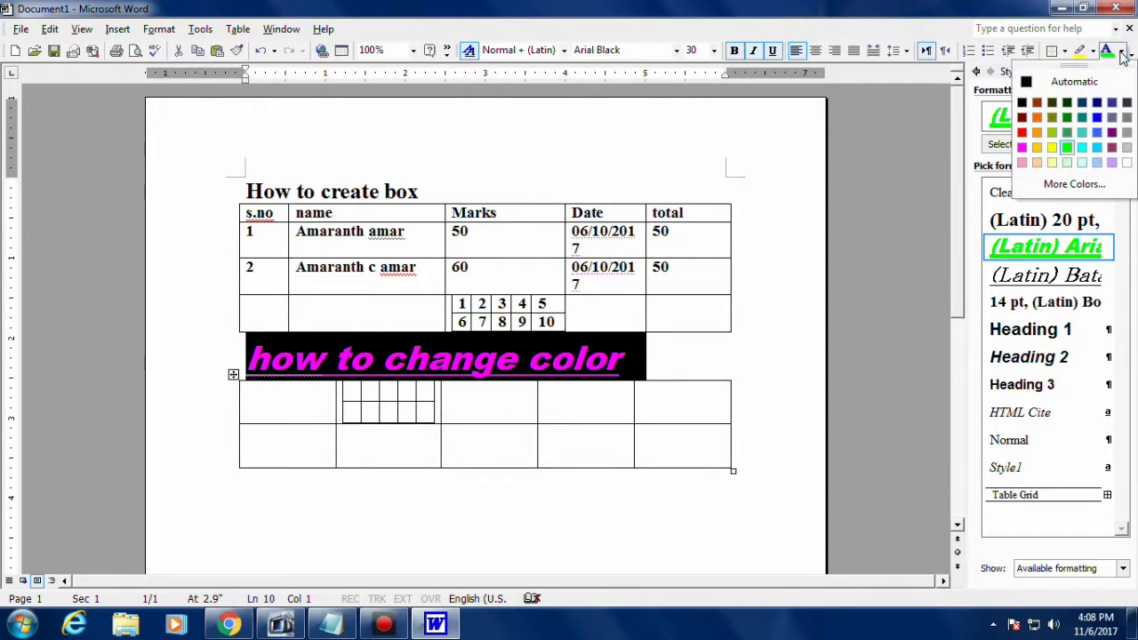
click(1053, 134)
click(644, 348)
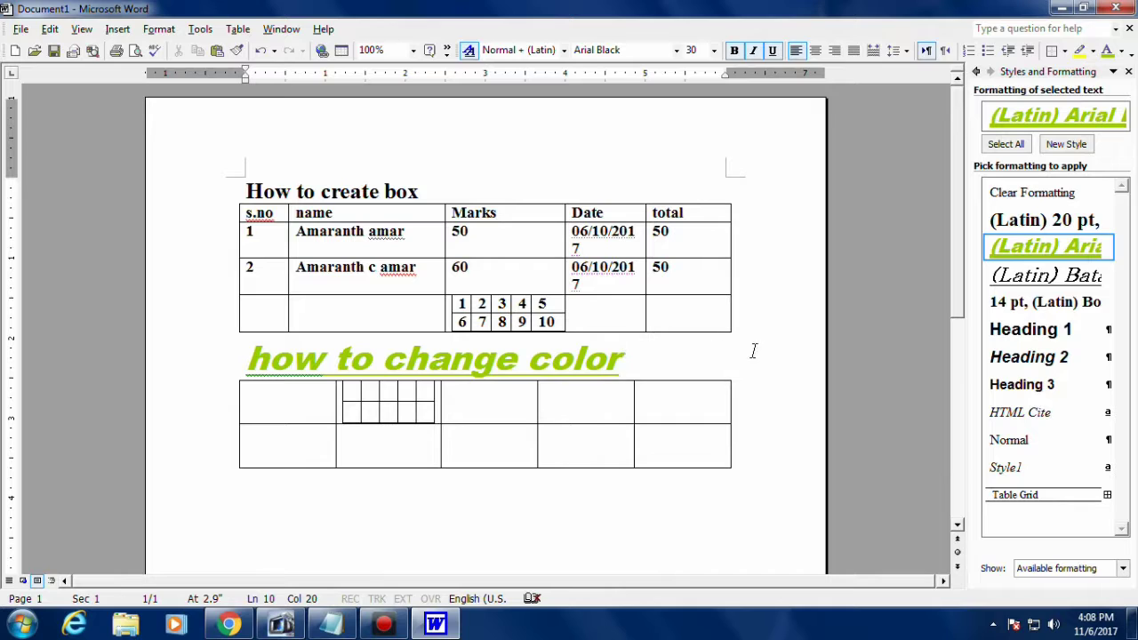
Step: Highlight the heading in pink, undoing a stray green highlight
click(1093, 55)
click(1105, 99)
drag(626, 359, 249, 359)
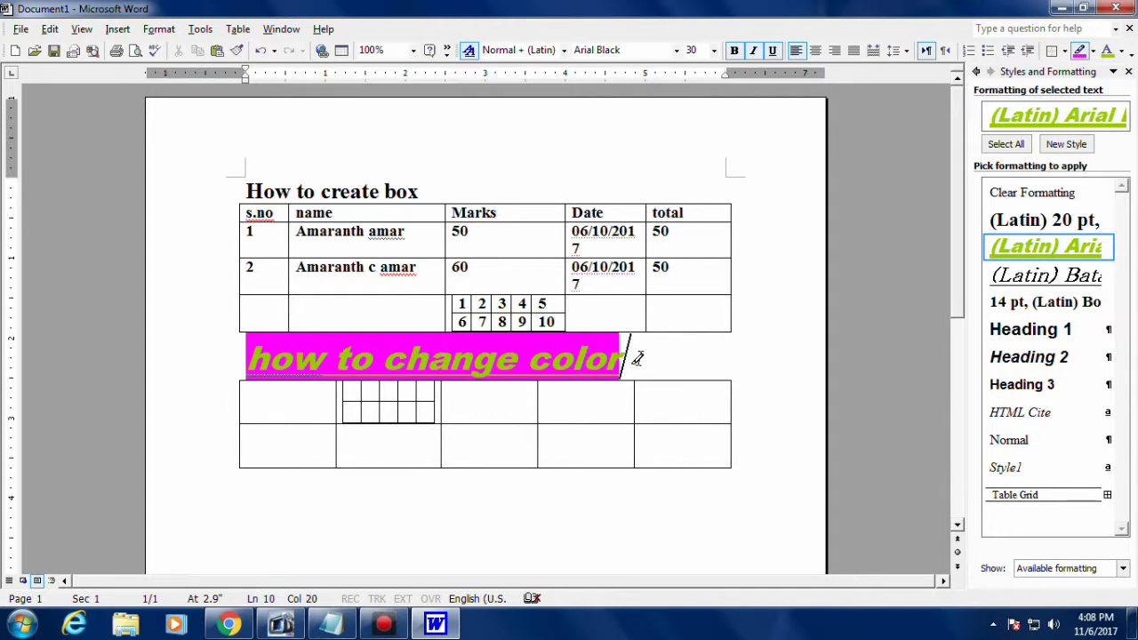
drag(638, 359, 354, 359)
key(ctrl+z)
key(ctrl+z)
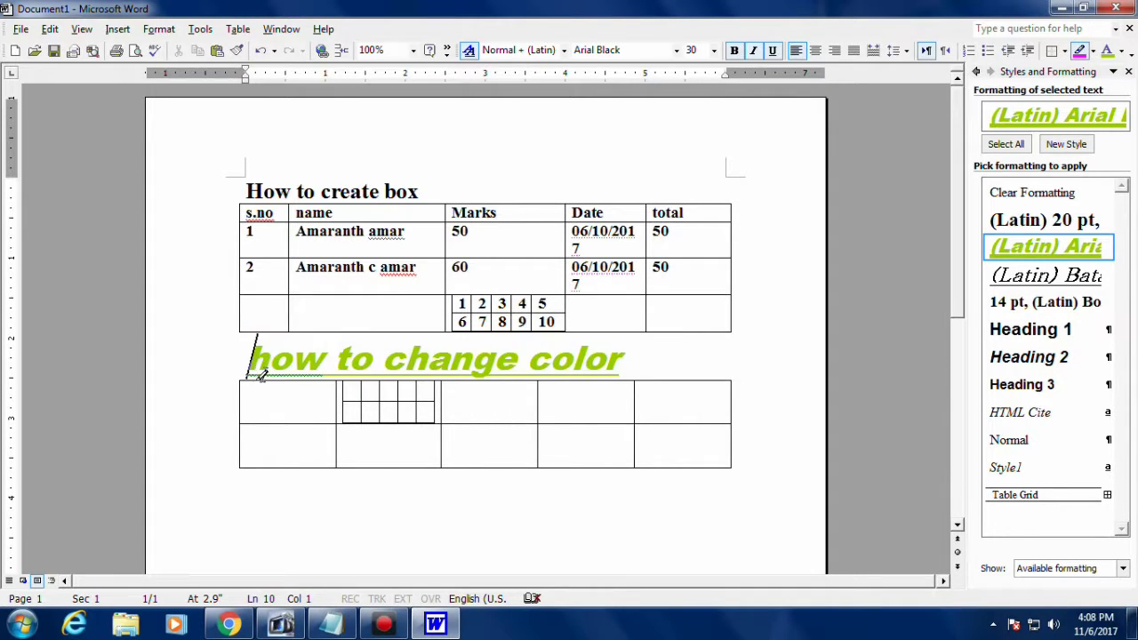
mouse_move(249, 359)
mouse_down()
mouse_move(436, 378)
mouse_move(626, 366)
mouse_up()
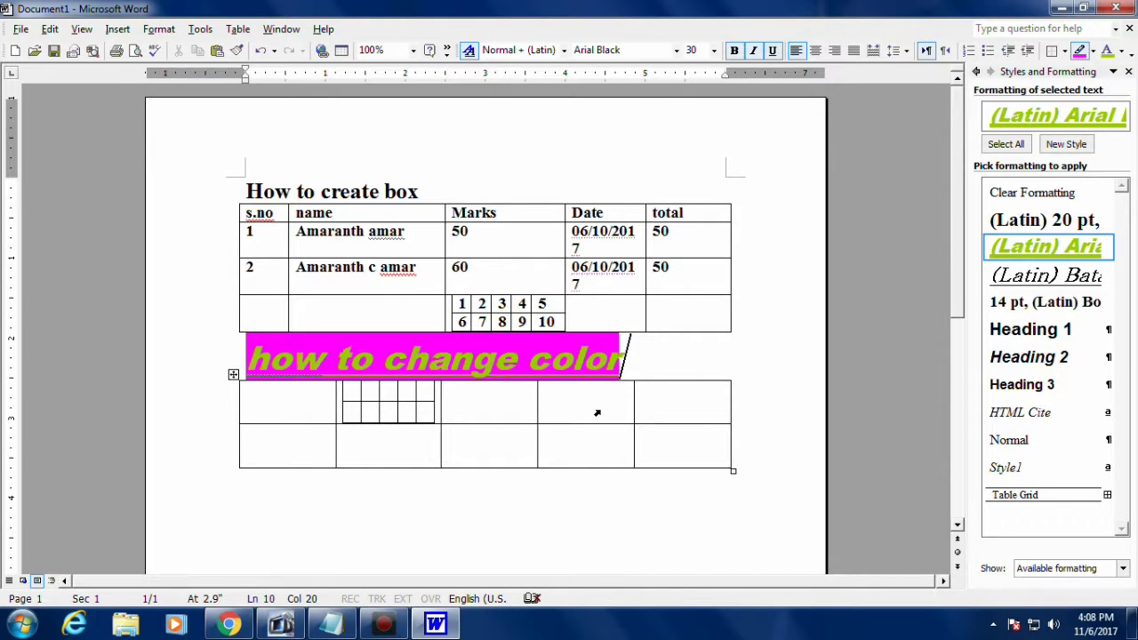
click(1093, 50)
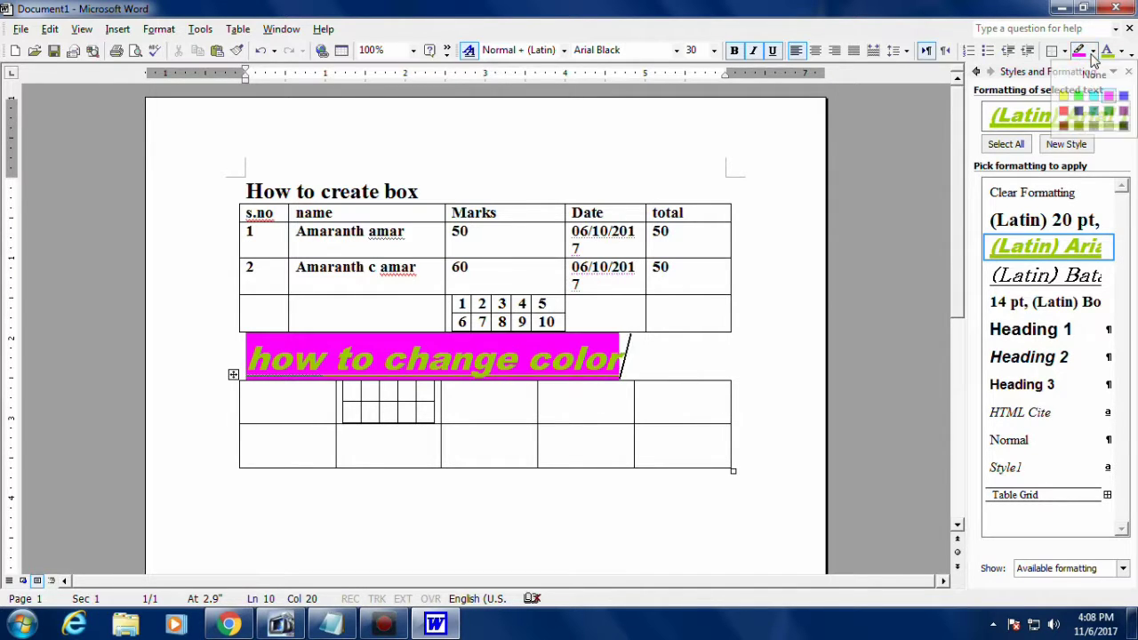
click(1092, 50)
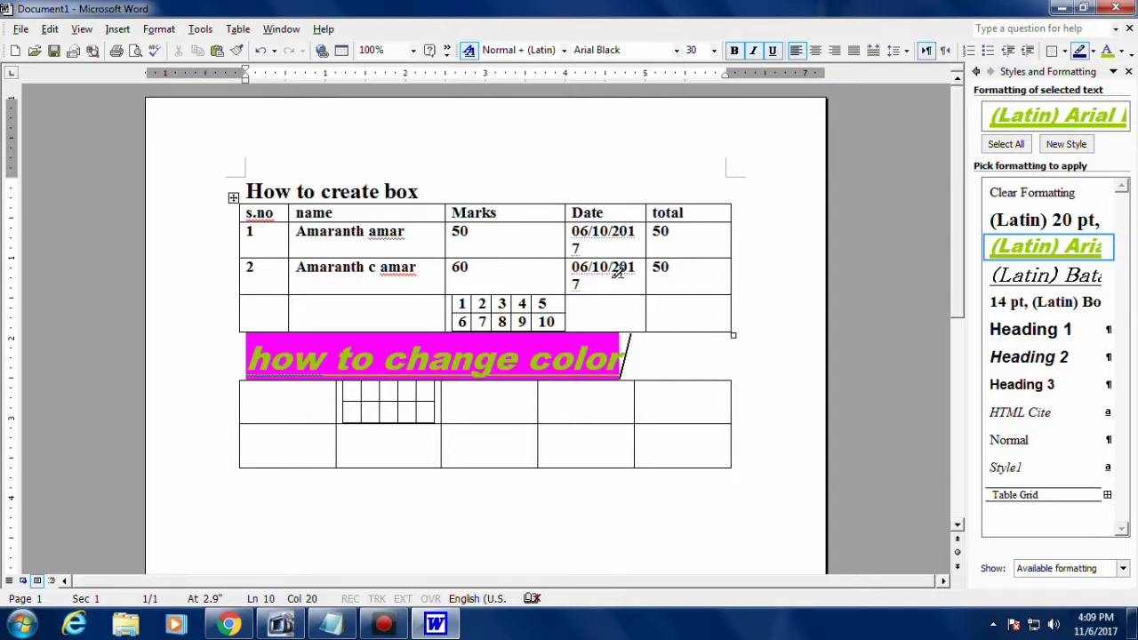
triple_click(656, 369)
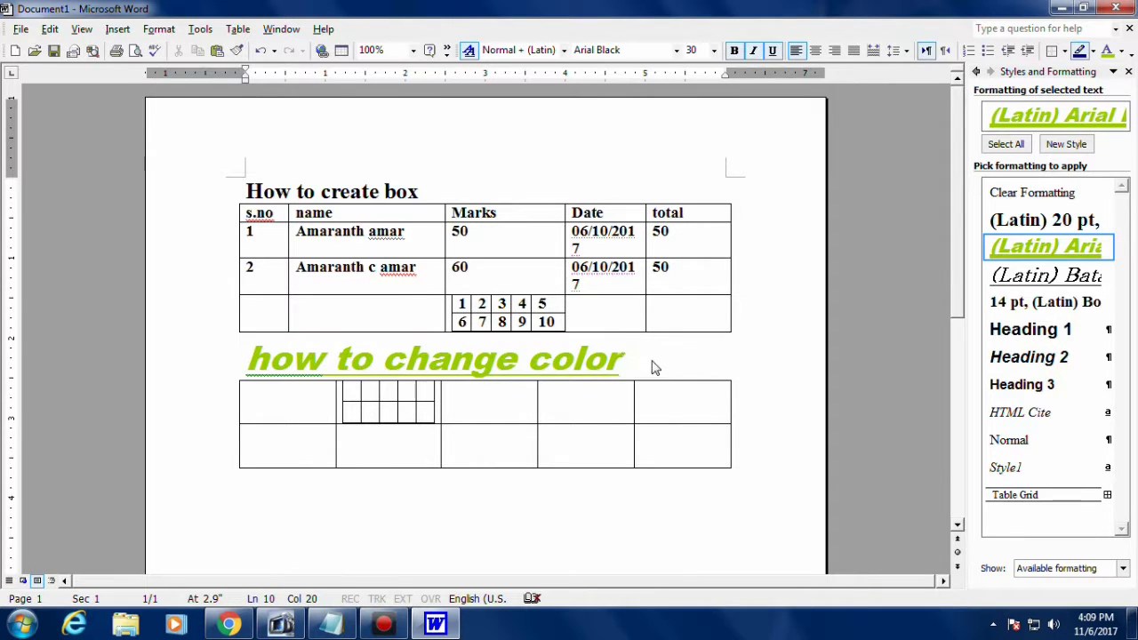
drag(656, 368, 244, 353)
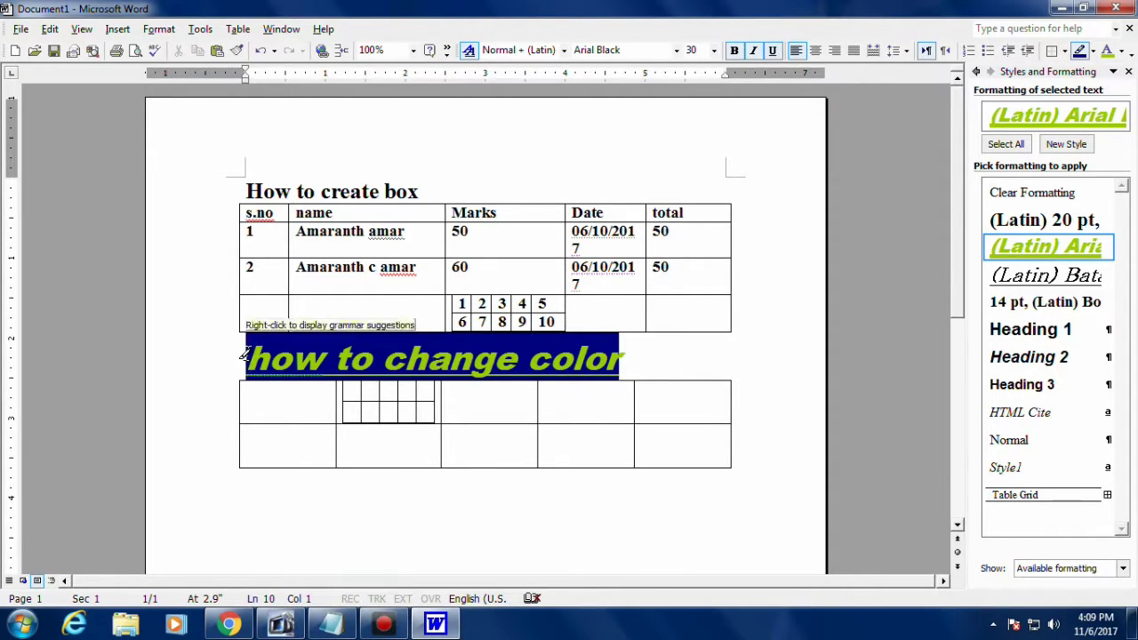
text(how)
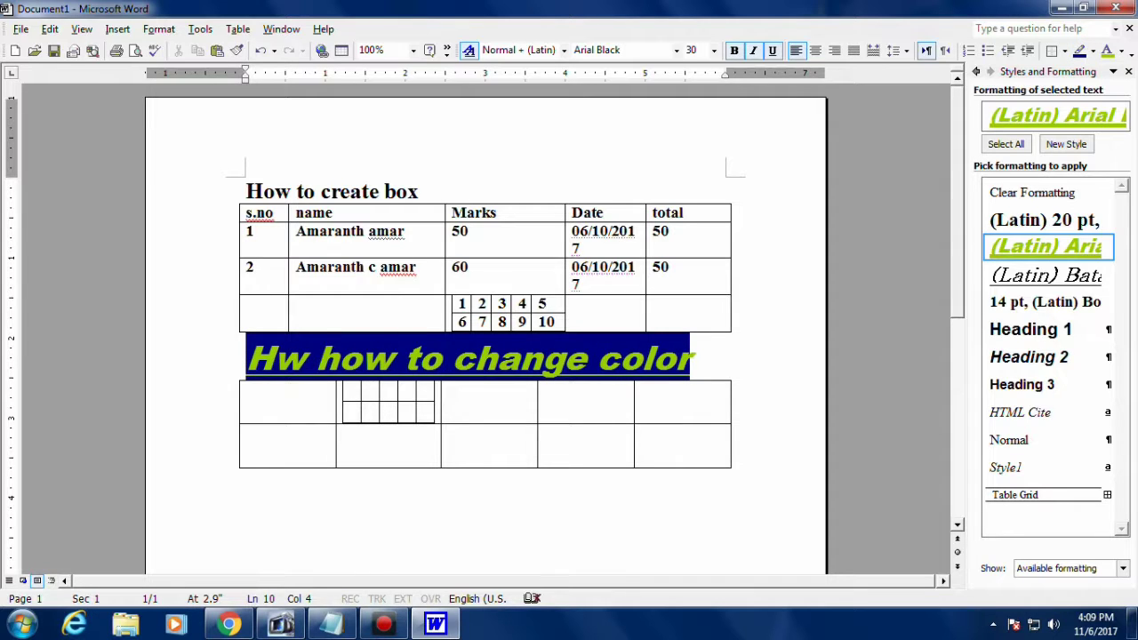
key(BackSpace)
key(BackSpace)
key(BackSpace)
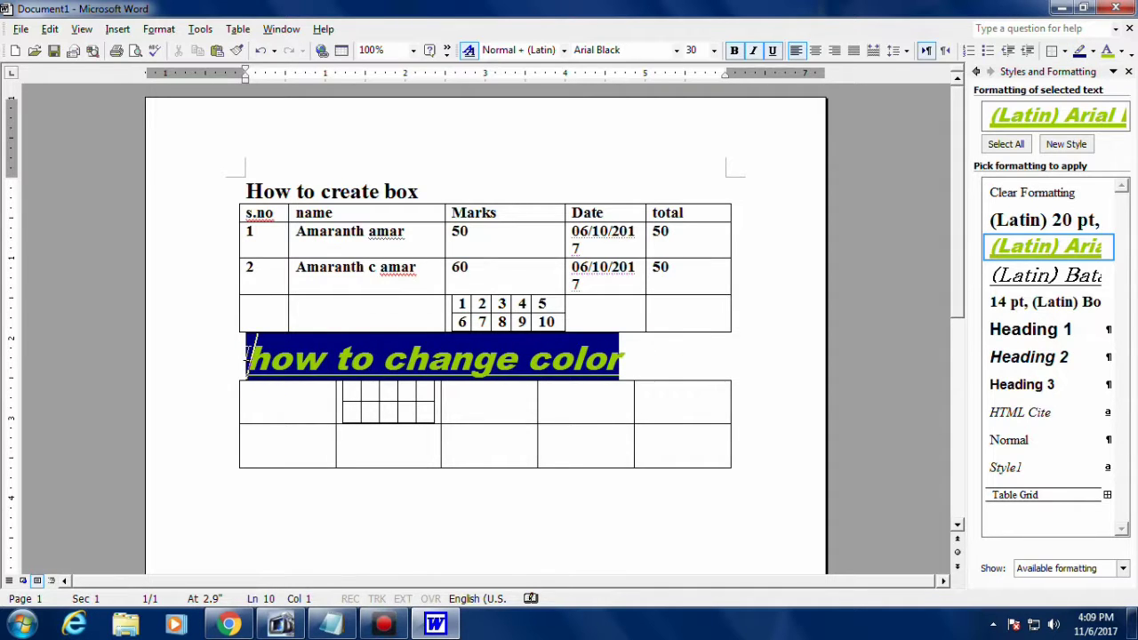
key(Right)
key(Right)
key(Right)
key(Right)
key(Right)
key(Right)
key(Right)
key(Right)
key(Right)
key(Right)
key(Right)
key(Right)
key(Right)
key(Right)
key(shift+Left)
key(shift+Left)
key(shift+Left)
key(shift+Left)
key(shift+Left)
key(shift+Left)
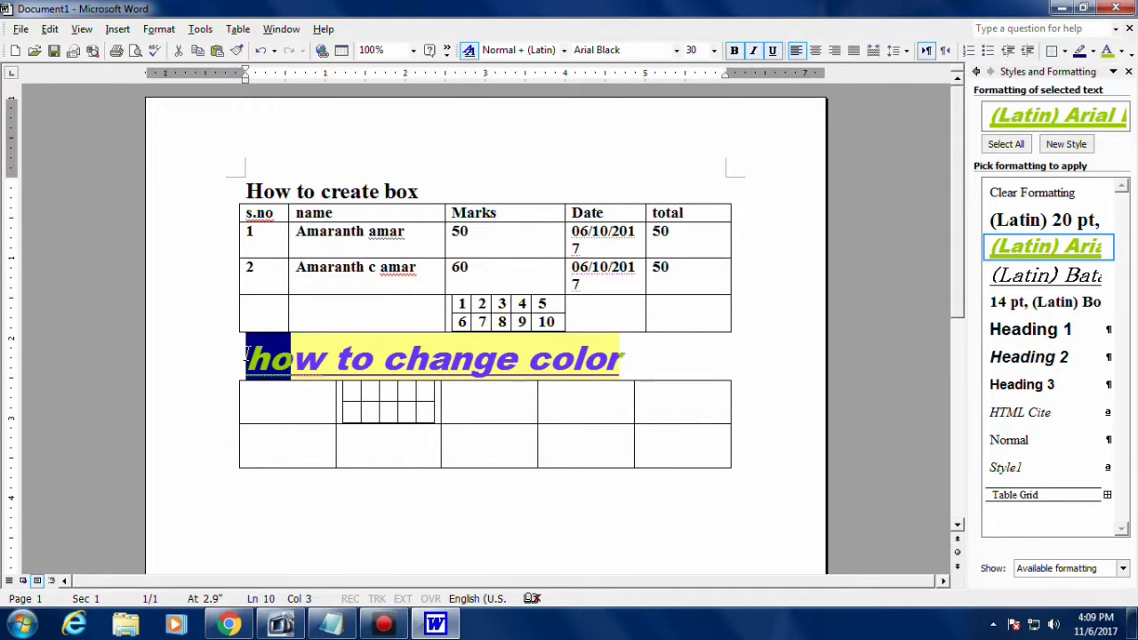
key(shift+Left)
key(shift+Left)
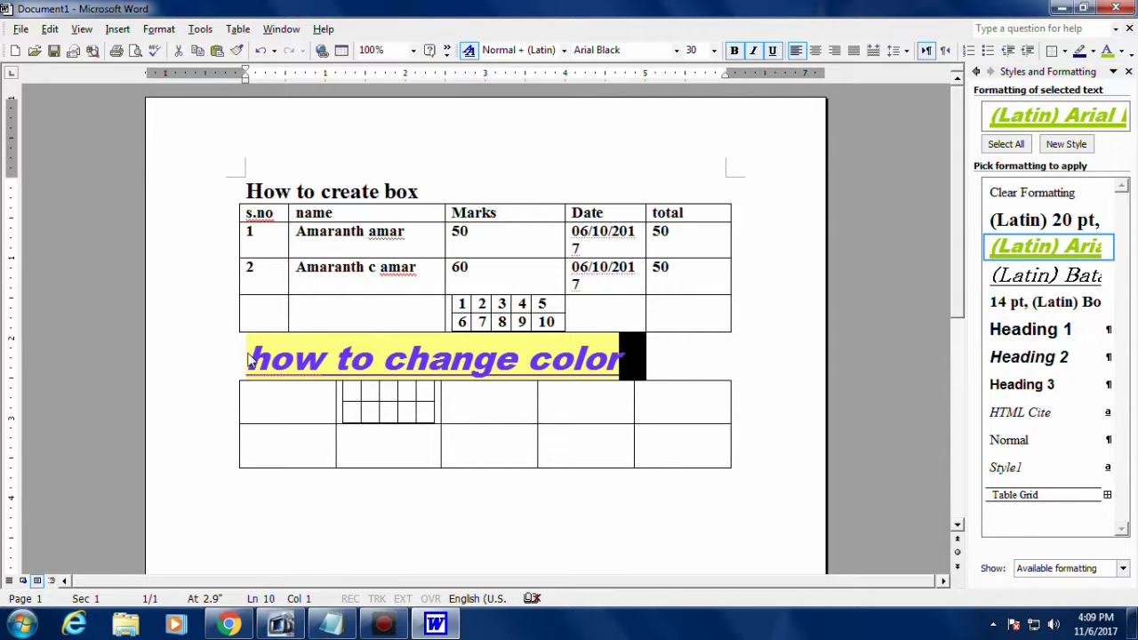
Step: Type 'How to save my file' below the second table
shift+click(431, 517)
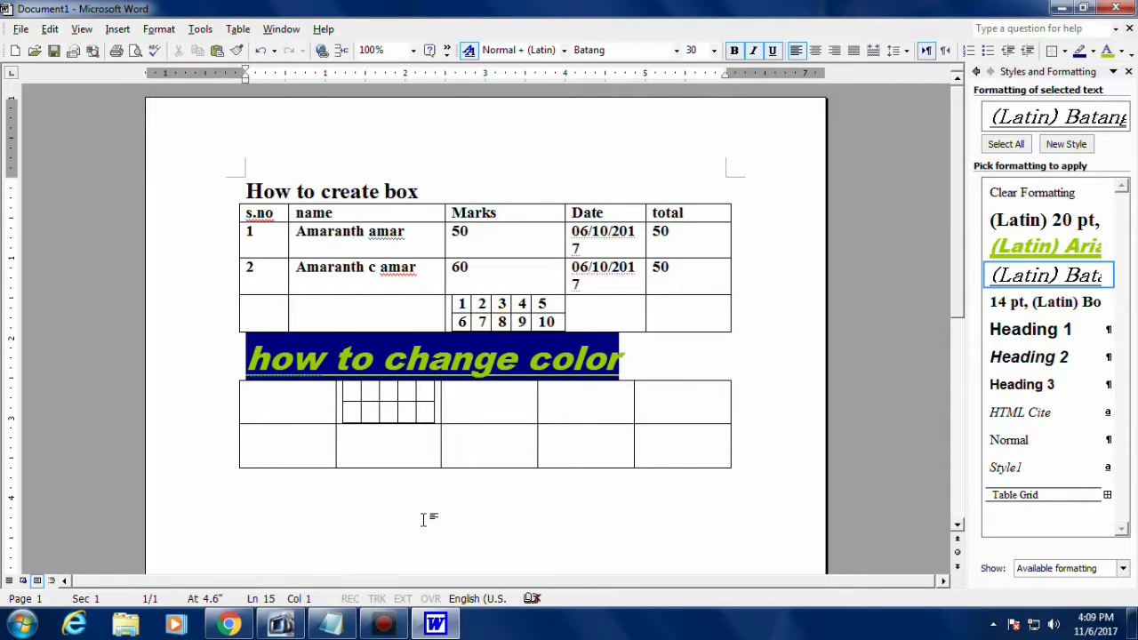
text(hw)
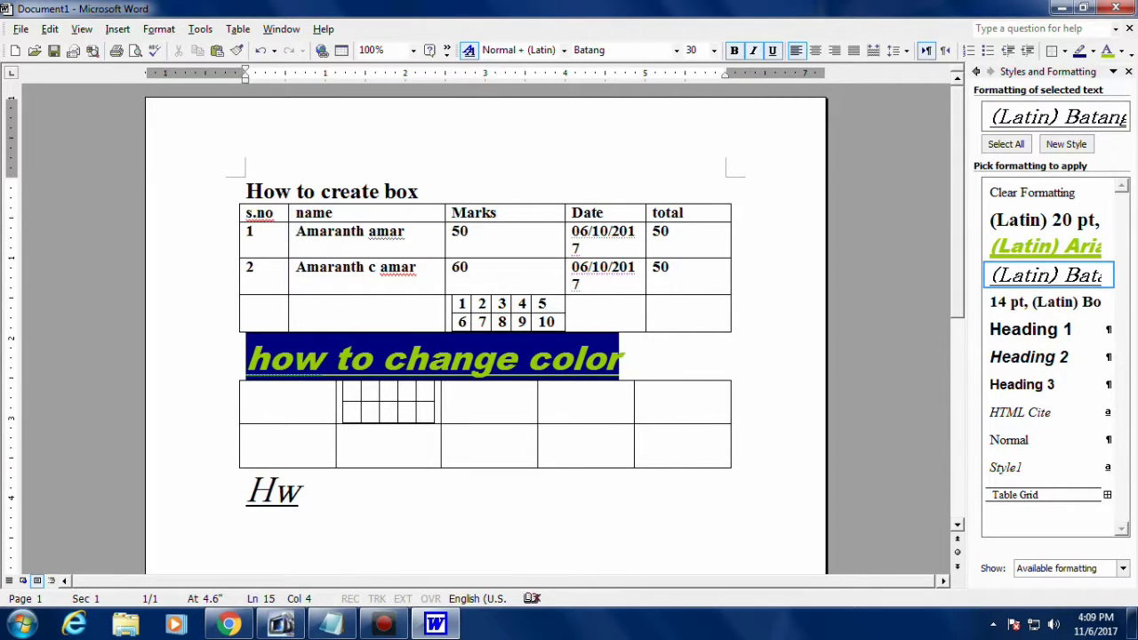
key(BackSpace)
key(BackSpace)
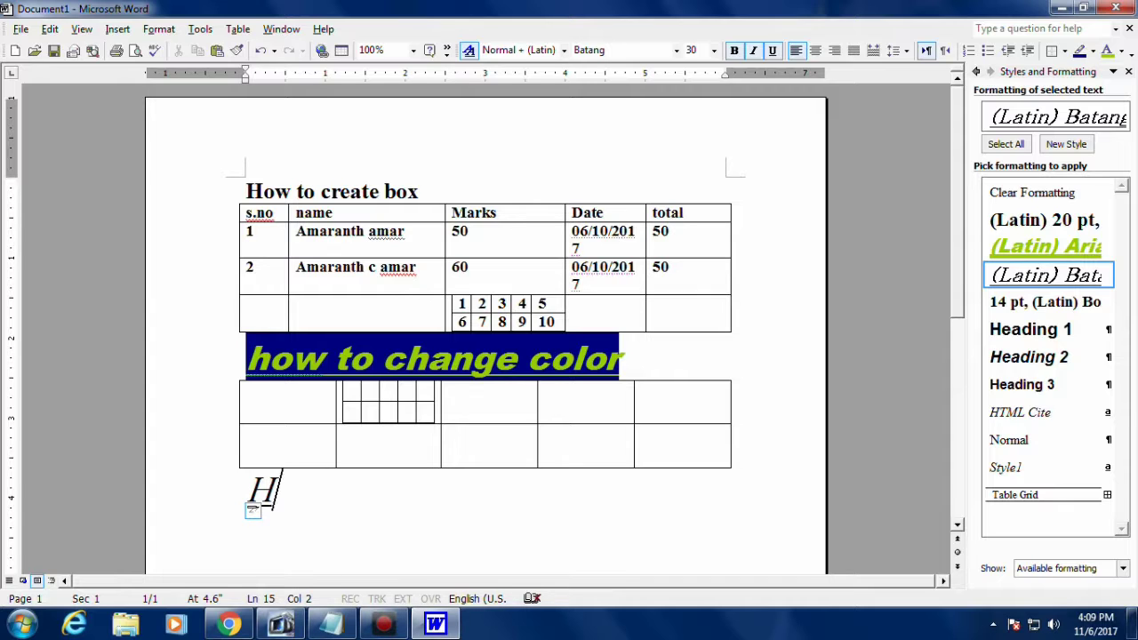
text(ow to )
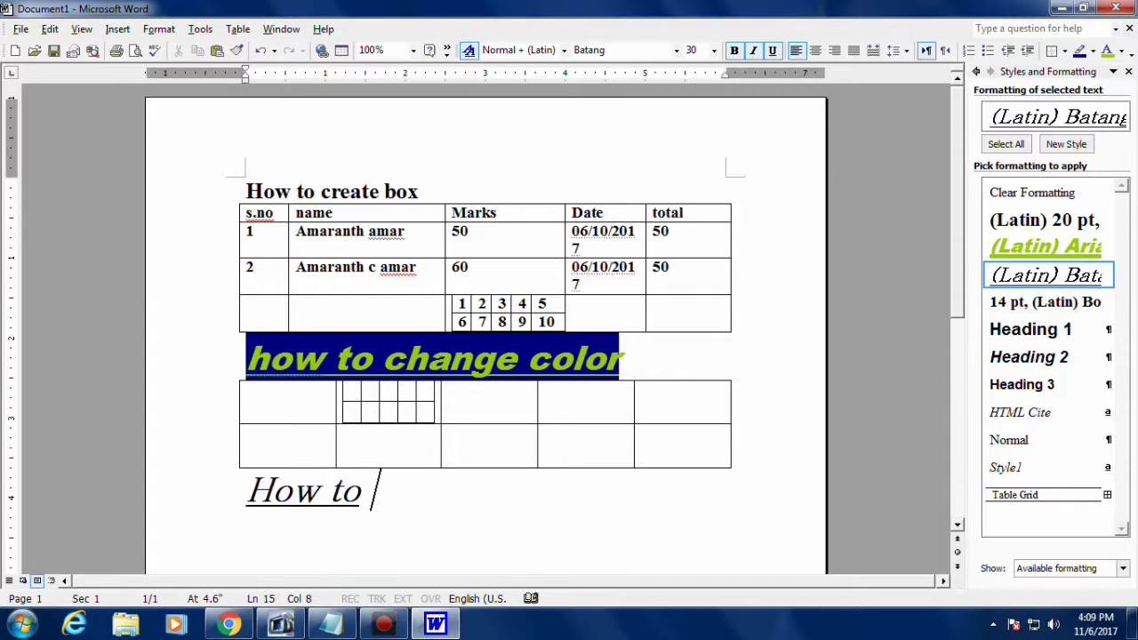
text(save )
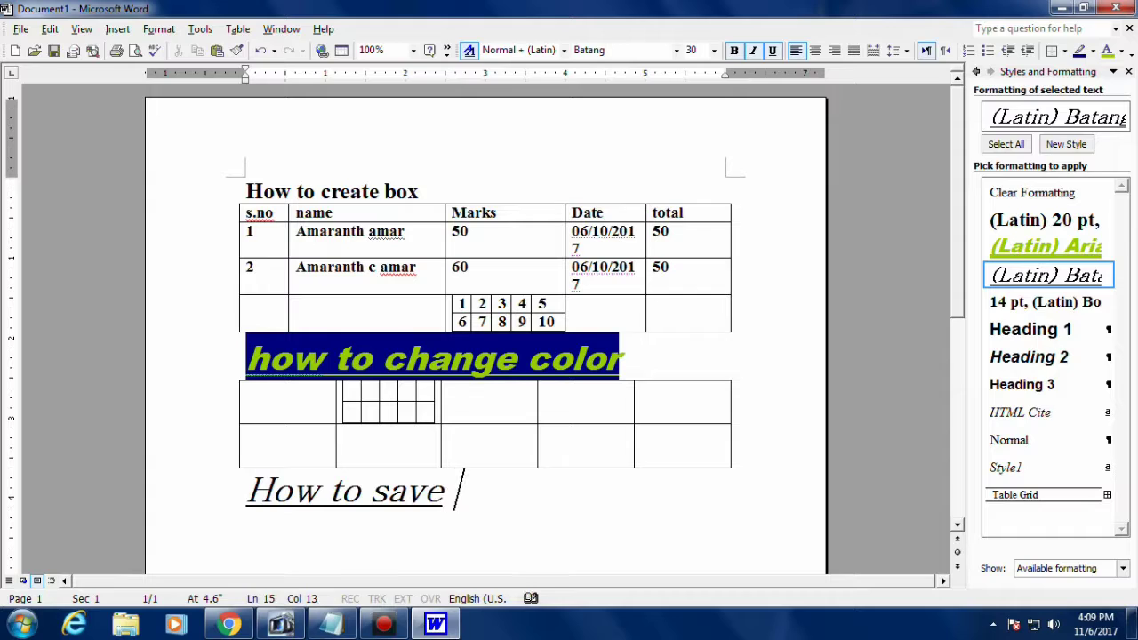
text(my )
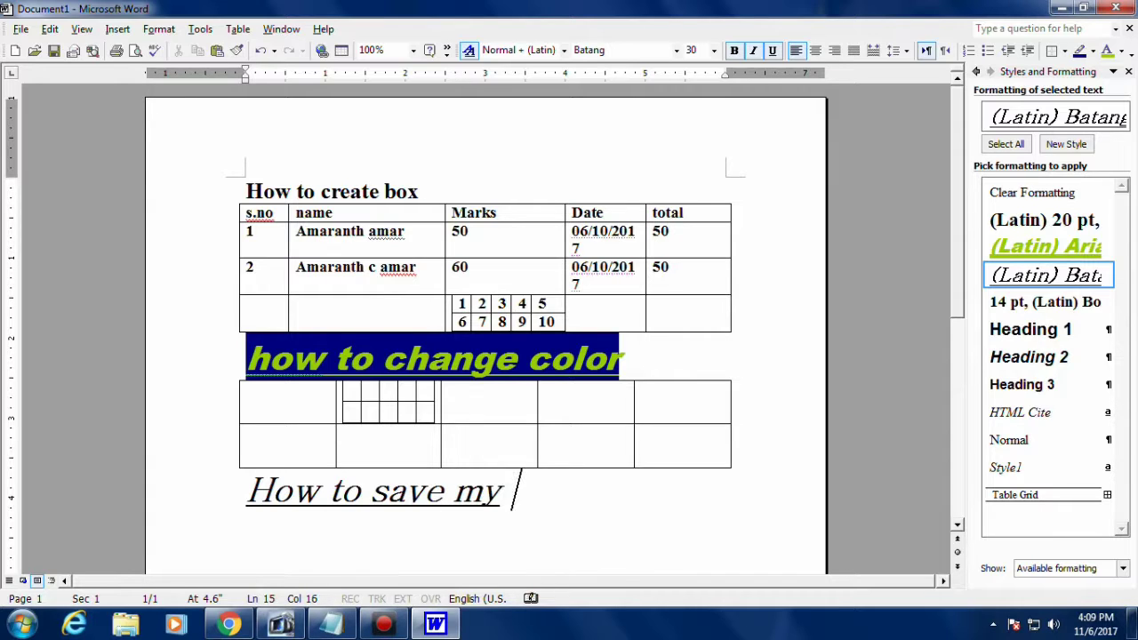
text(file)
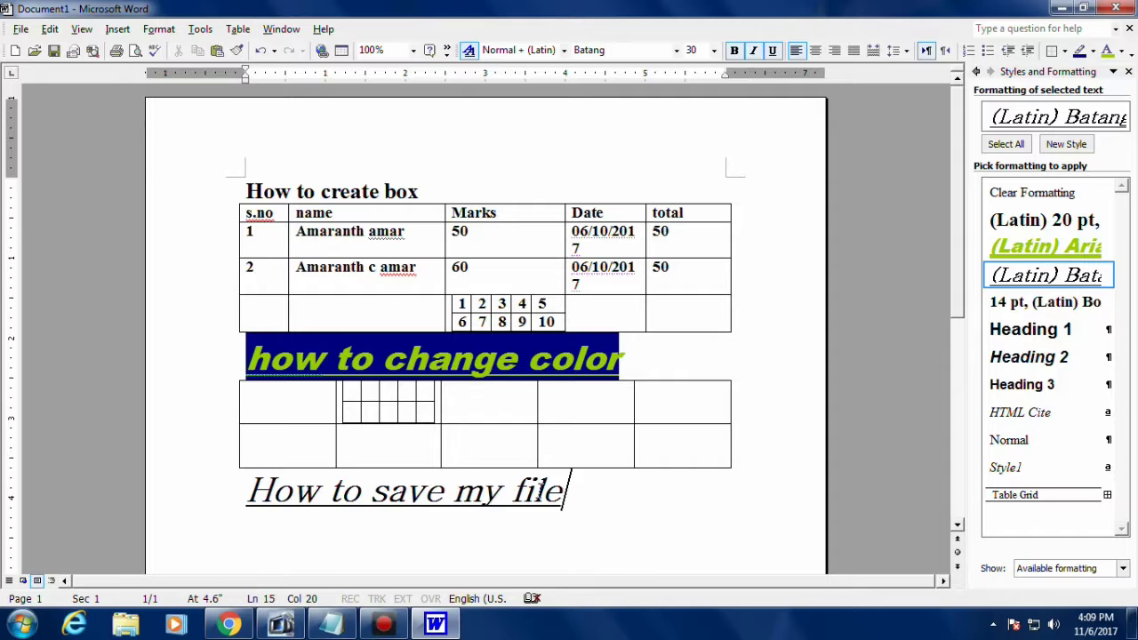
key(Return)
Step: Add the line 'Go to file select save as' followed by an empty line
text(go)
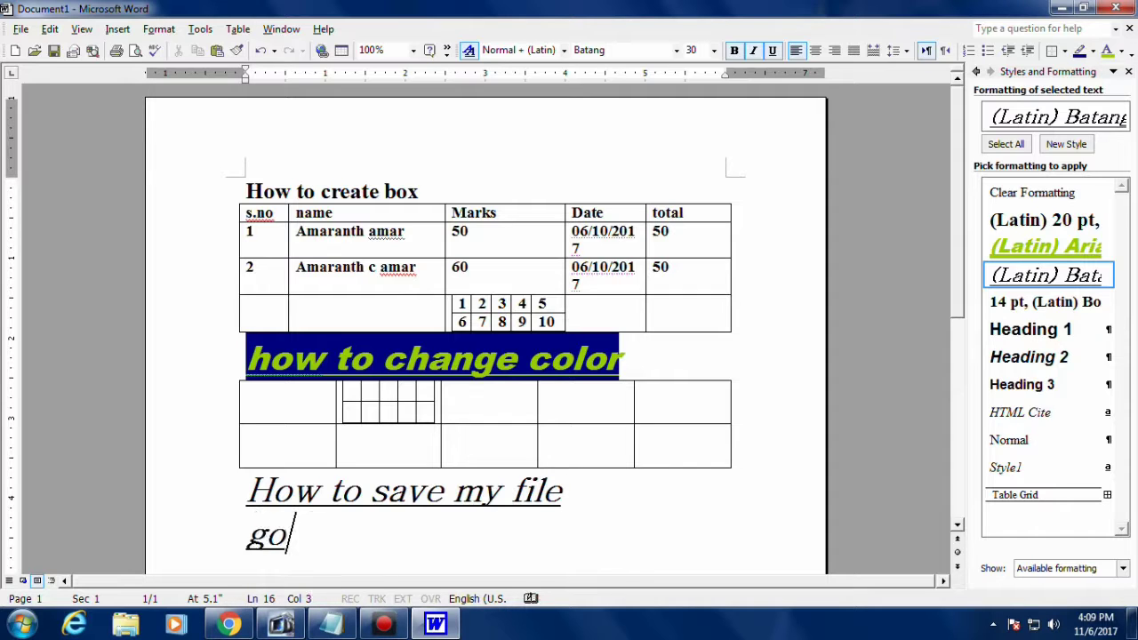
text( to f)
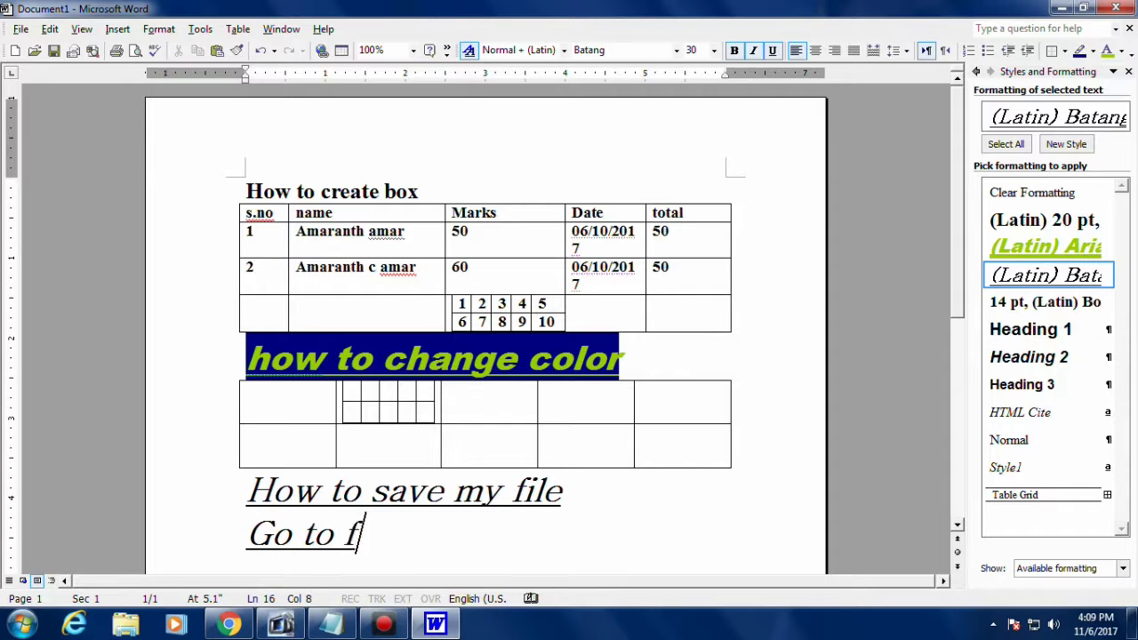
text(ile)
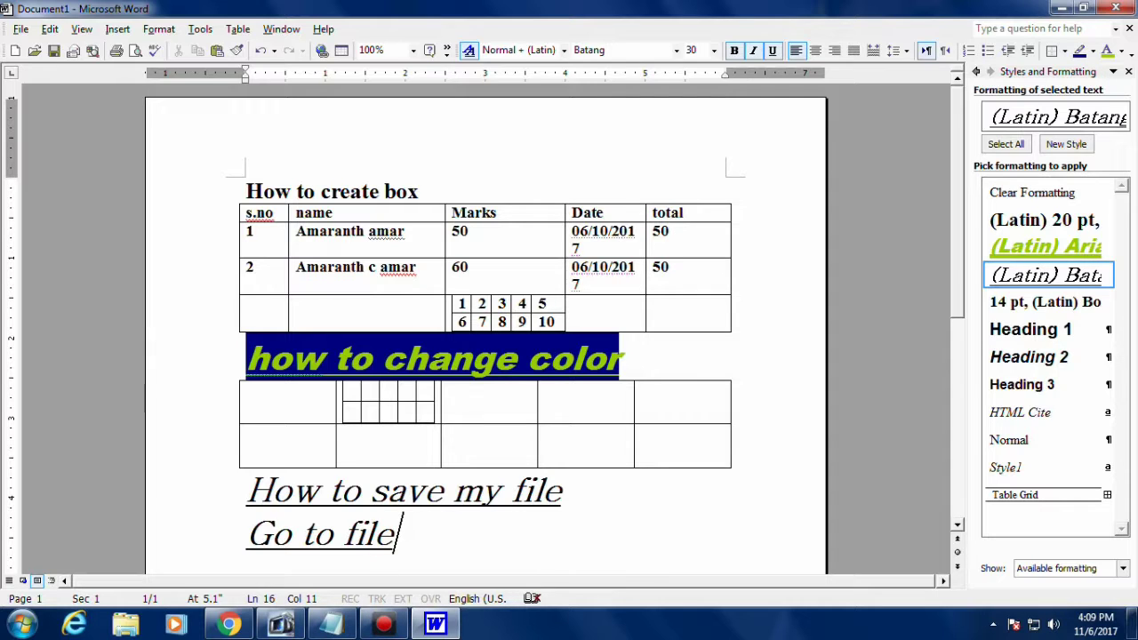
text( sele)
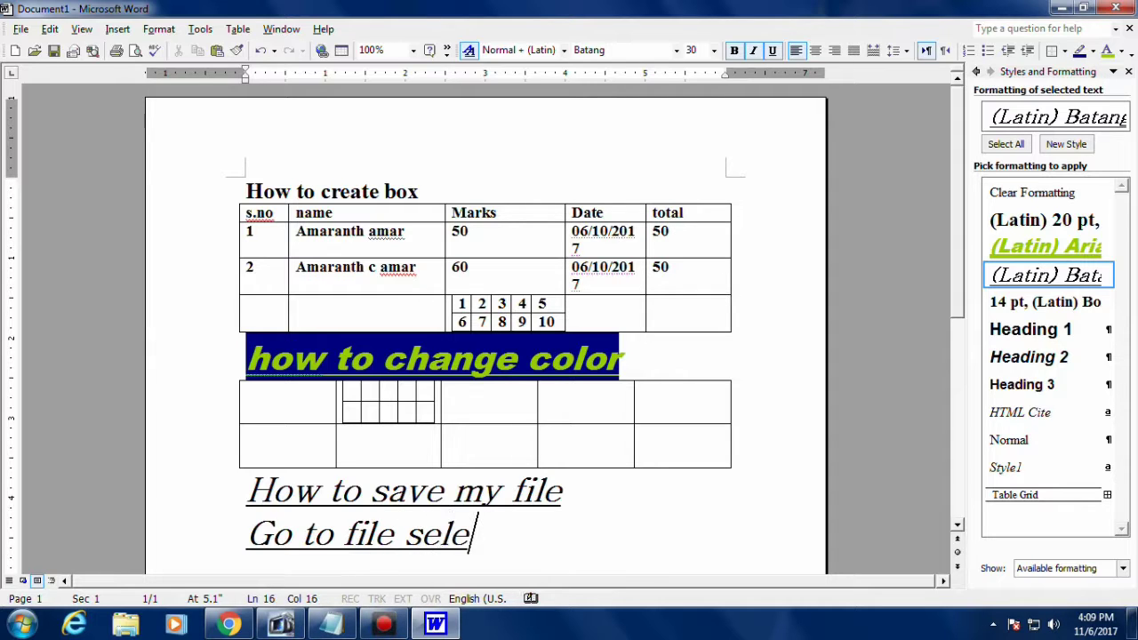
text(ct )
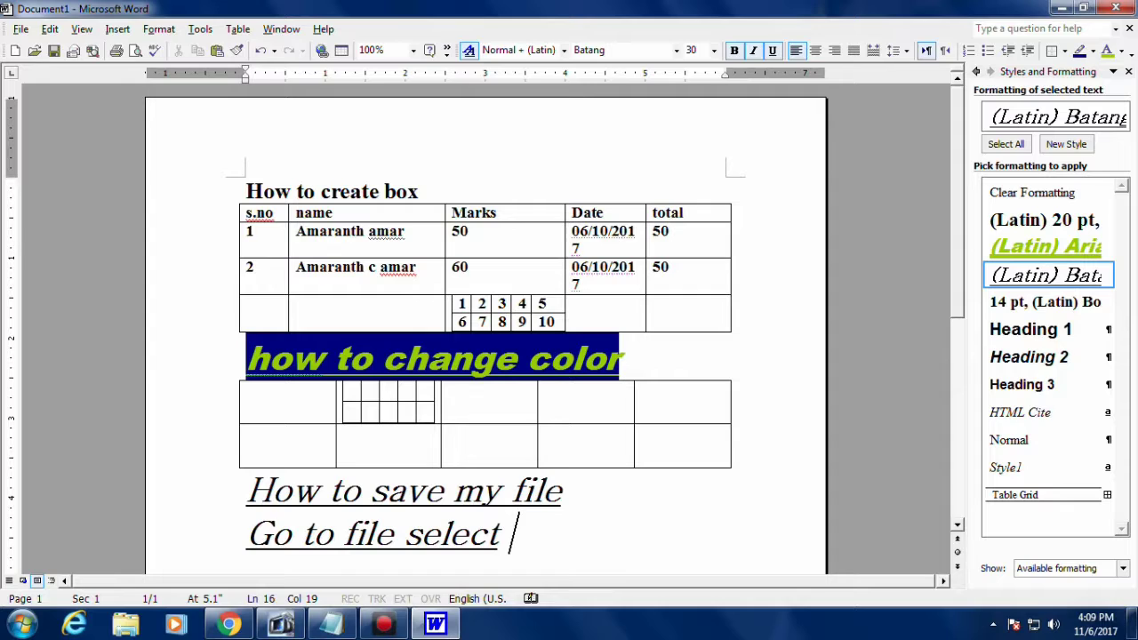
text(save as)
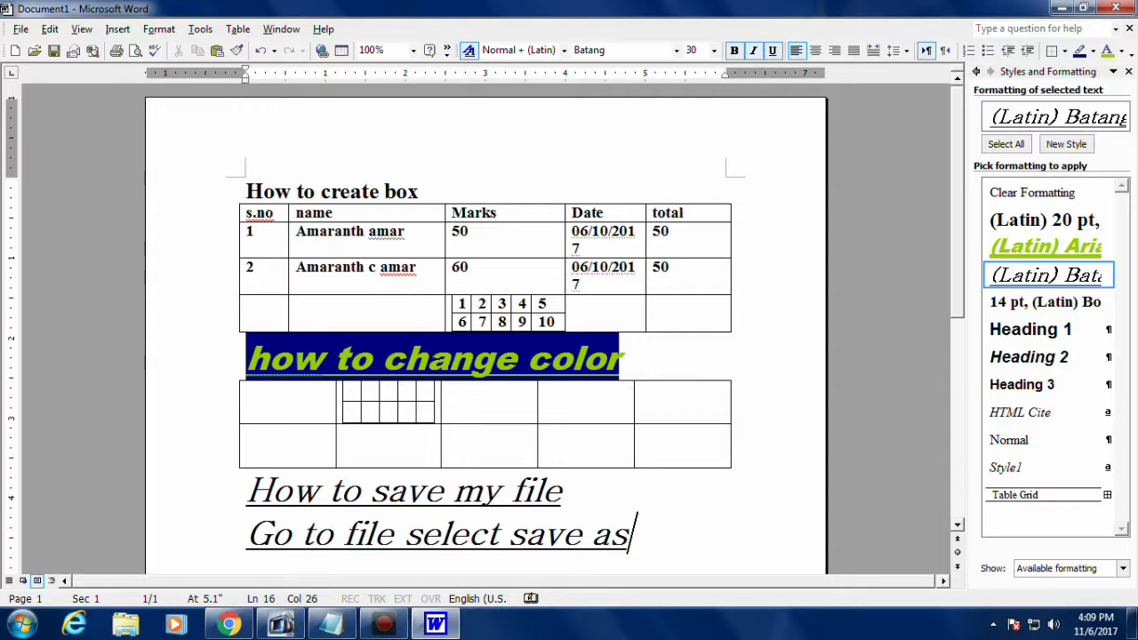
text( f)
key(BackSpace)
key(Return)
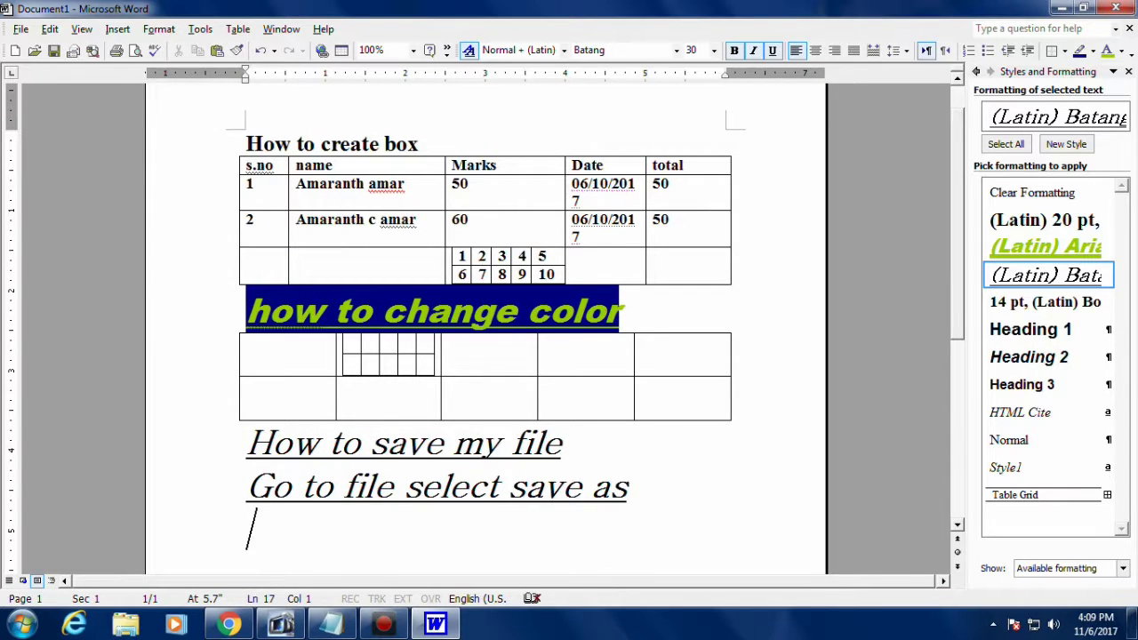
Step: Open the Save As dialog and move it up and to the left
click(29, 32)
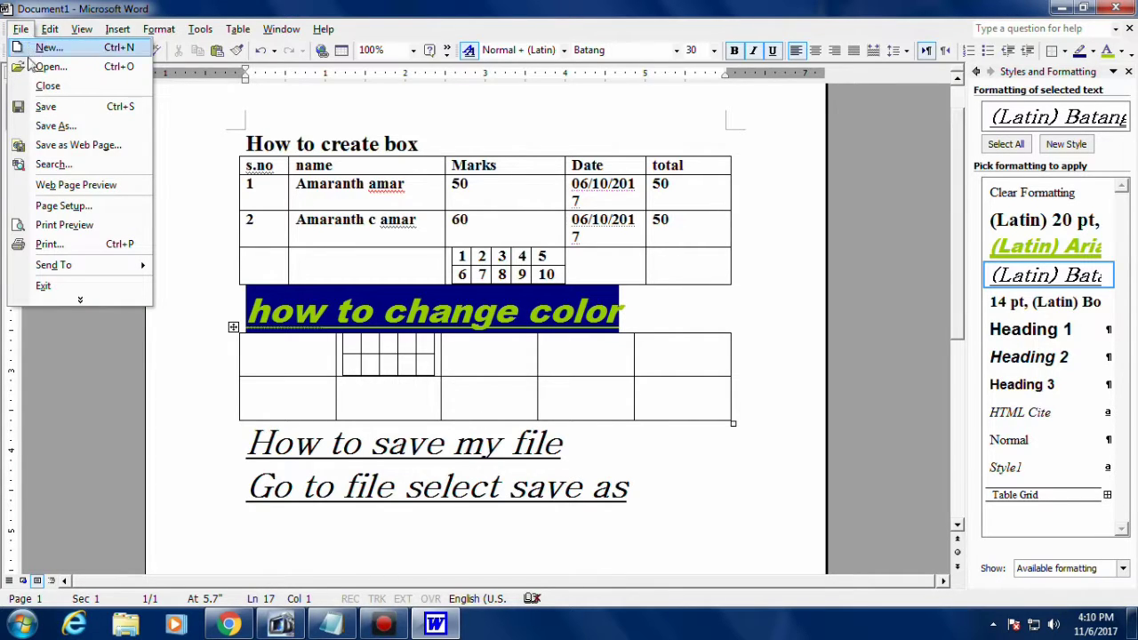
click(70, 133)
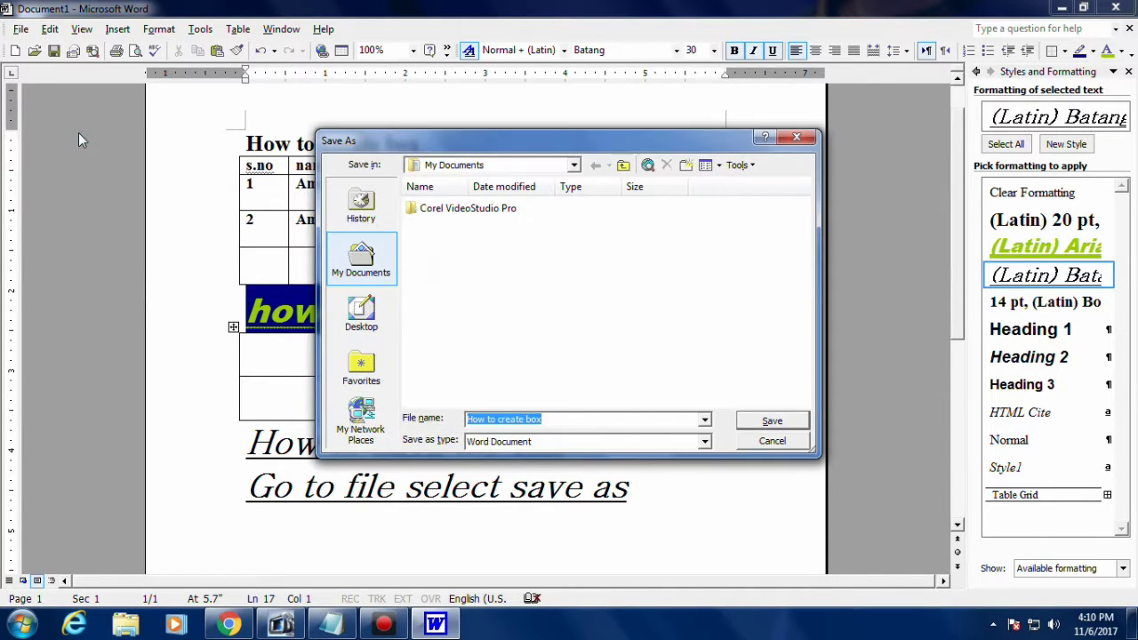
drag(471, 149, 433, 121)
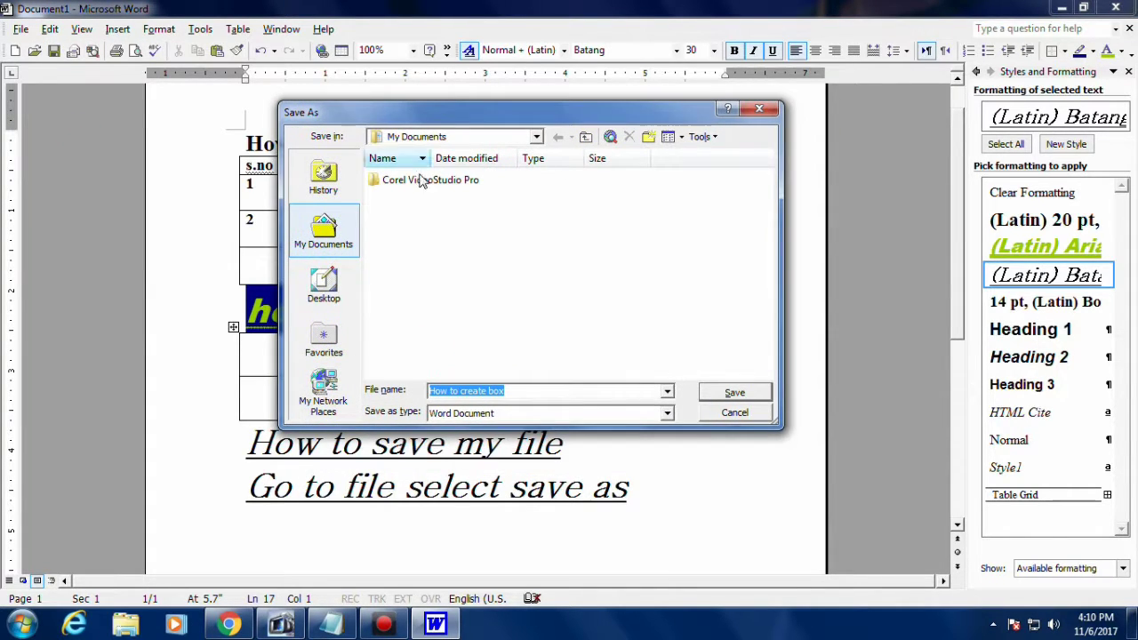
Step: Browse History, My Documents and Favorites, then settle on the Desktop as save location
click(334, 181)
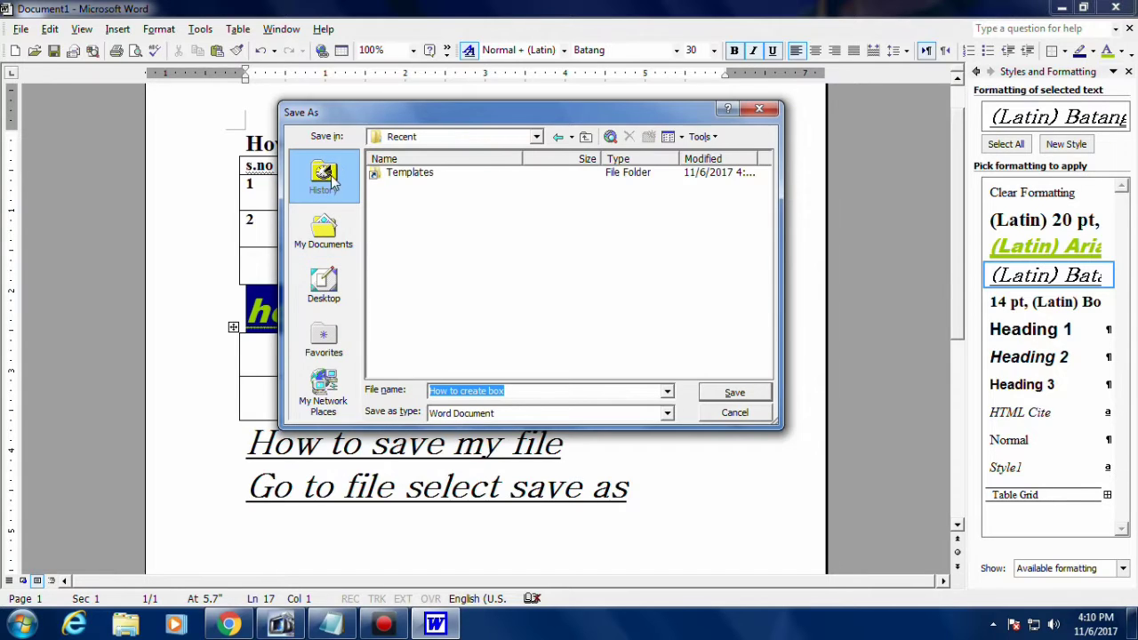
click(337, 242)
click(327, 293)
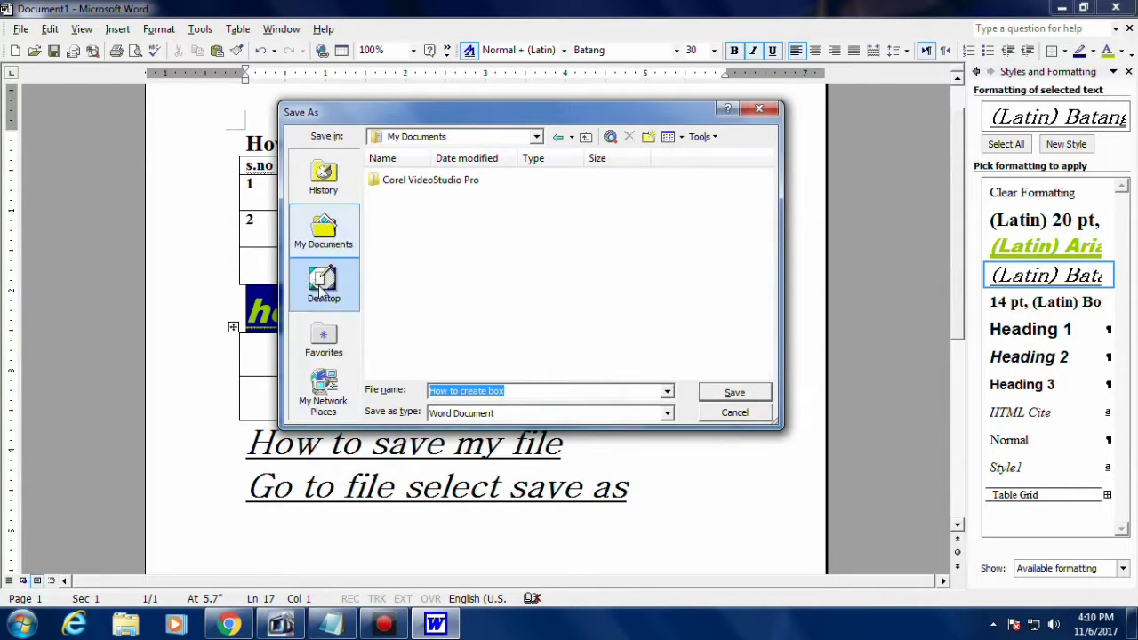
click(336, 354)
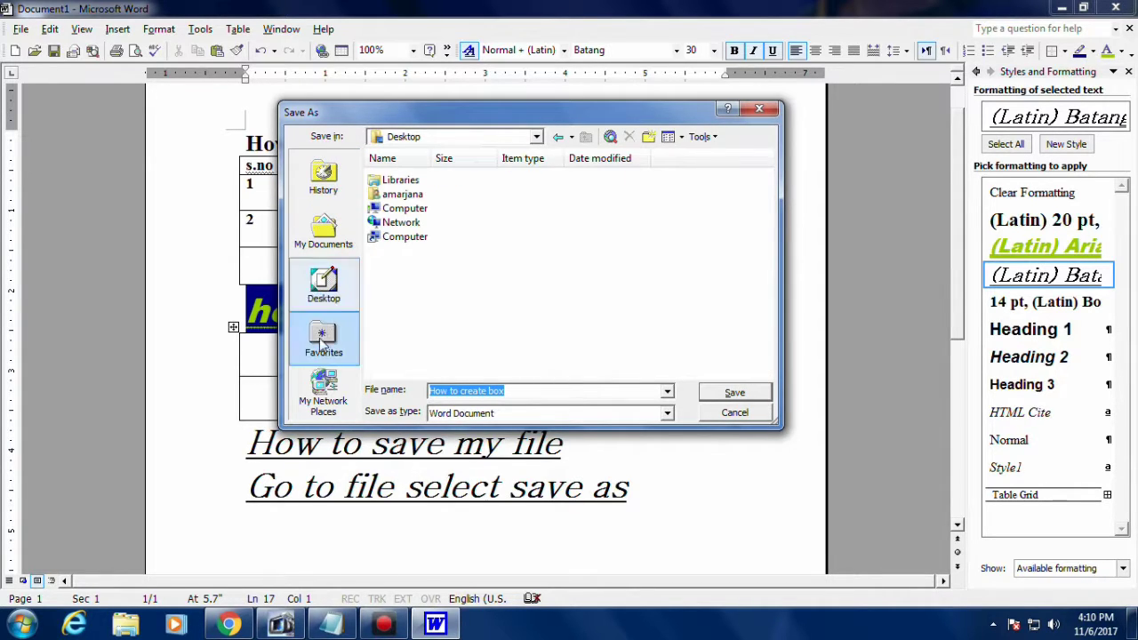
click(326, 285)
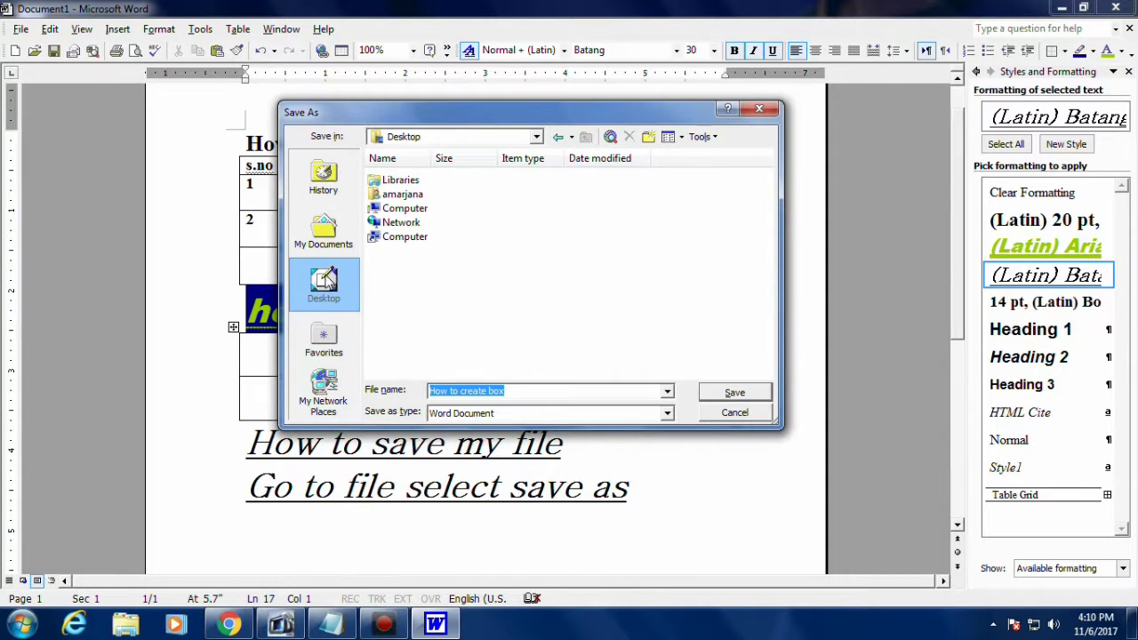
Step: Select the Network entry in the Desktop file list
click(421, 275)
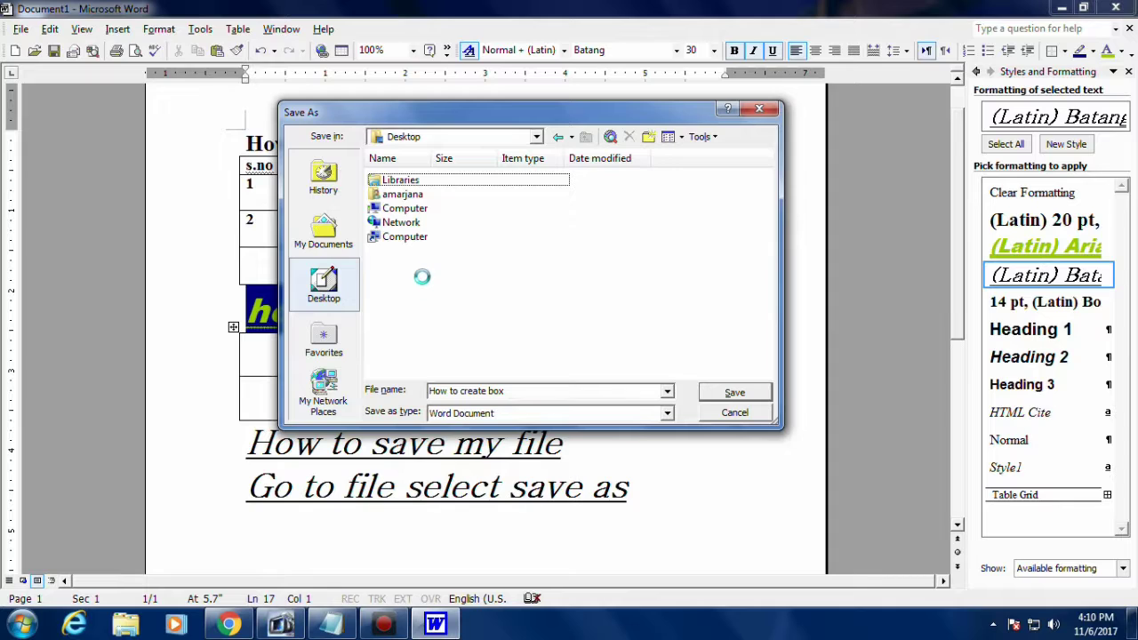
right_click(421, 276)
click(563, 224)
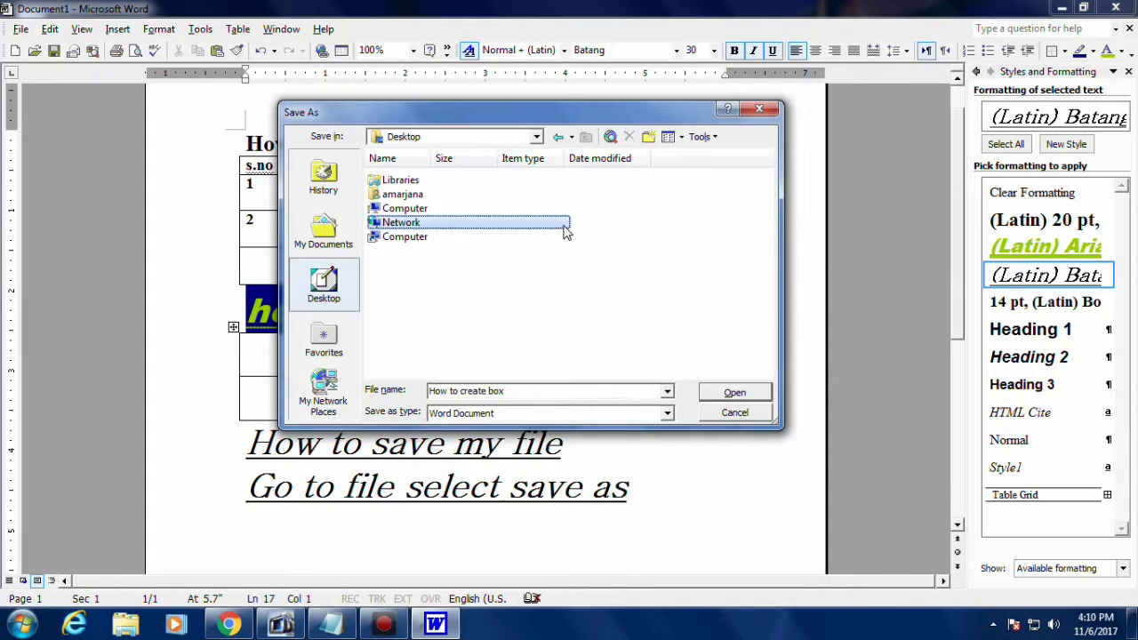
Step: Clear the suggested 'How to create box' file name and begin typing a new name
click(529, 391)
drag(537, 391, 429, 391)
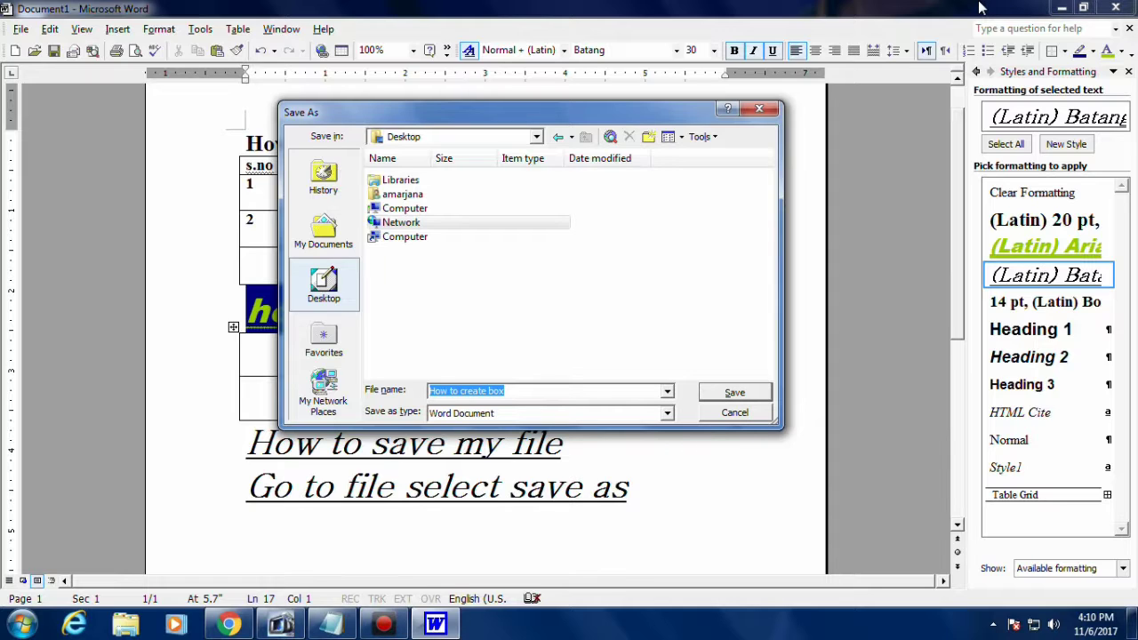
text(sel)
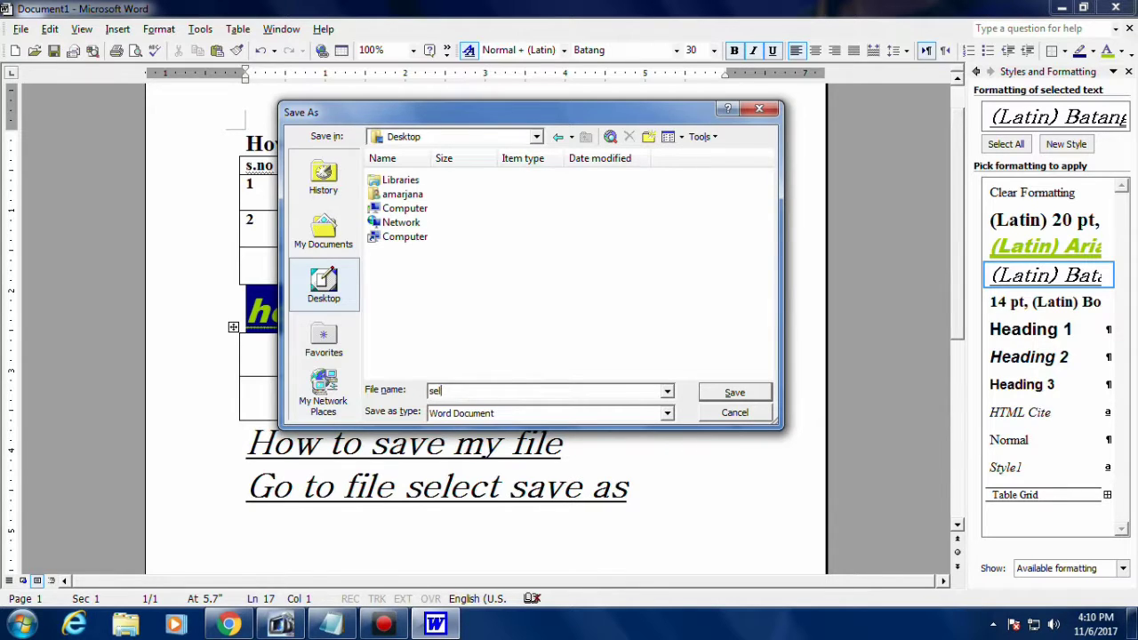
key(BackSpace)
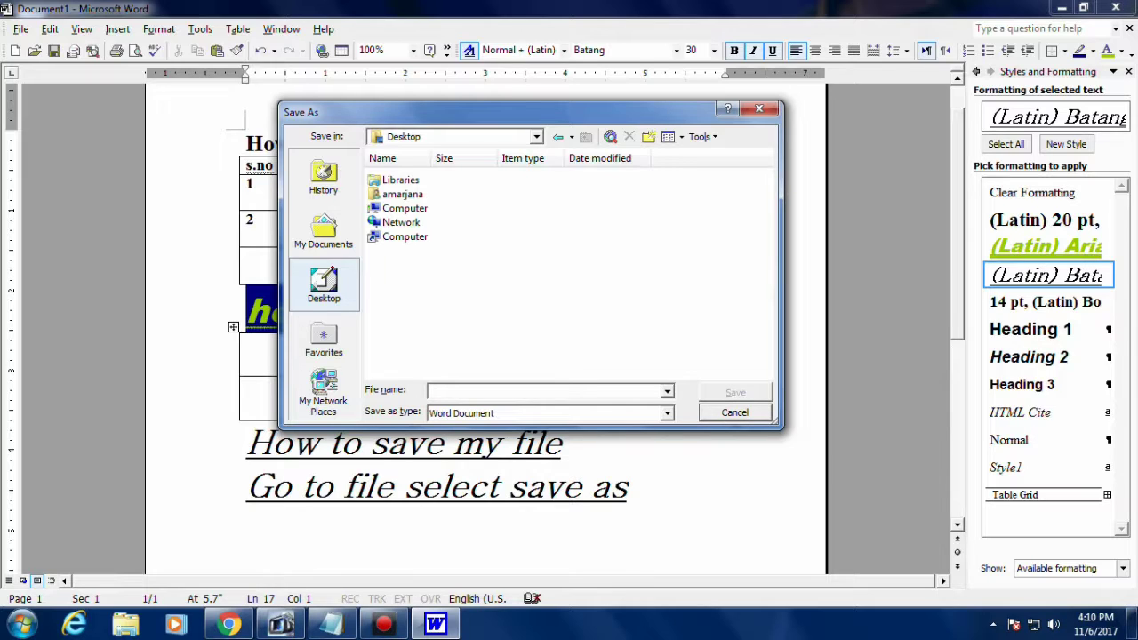
text(type ur file name)
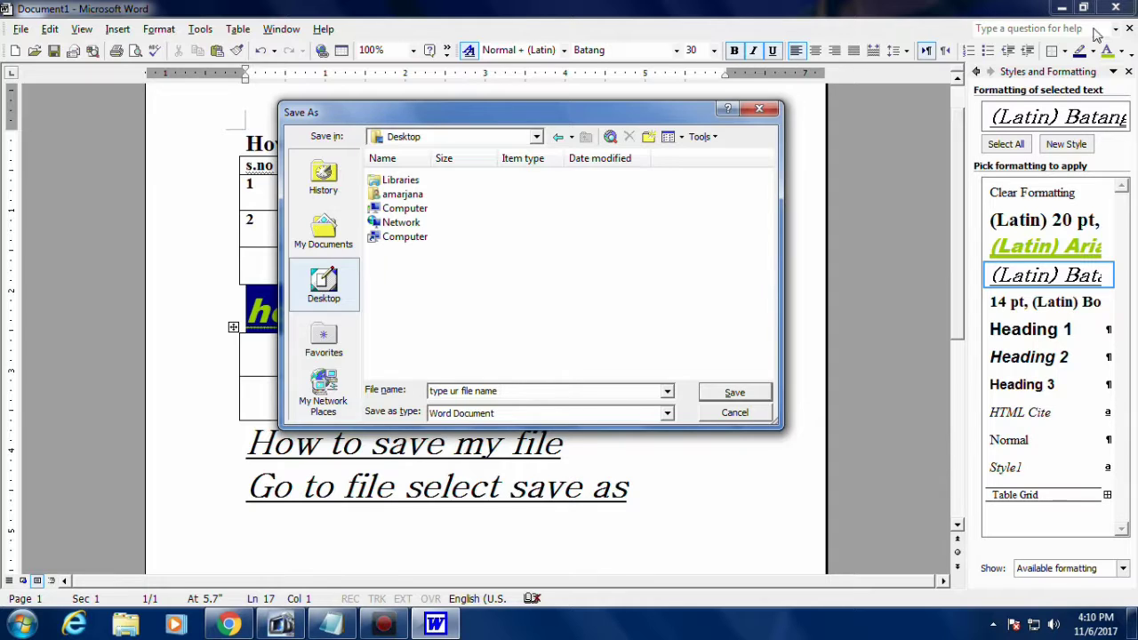
Step: Save the document to the Desktop as a Word Document named 'type ur file name', then close Word
click(665, 413)
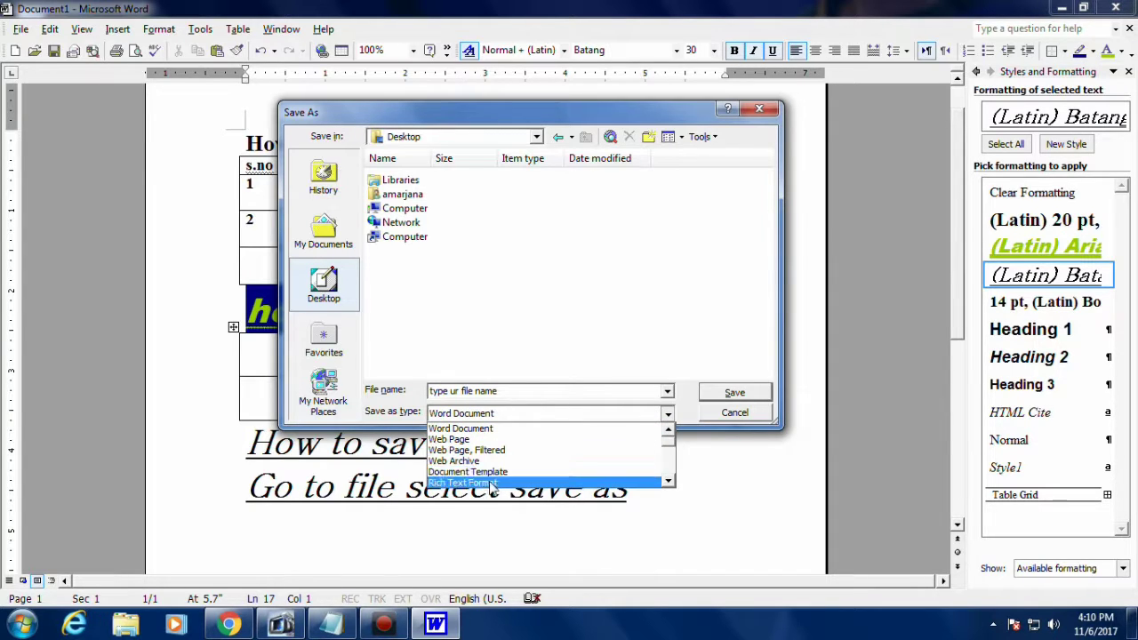
click(473, 427)
click(734, 394)
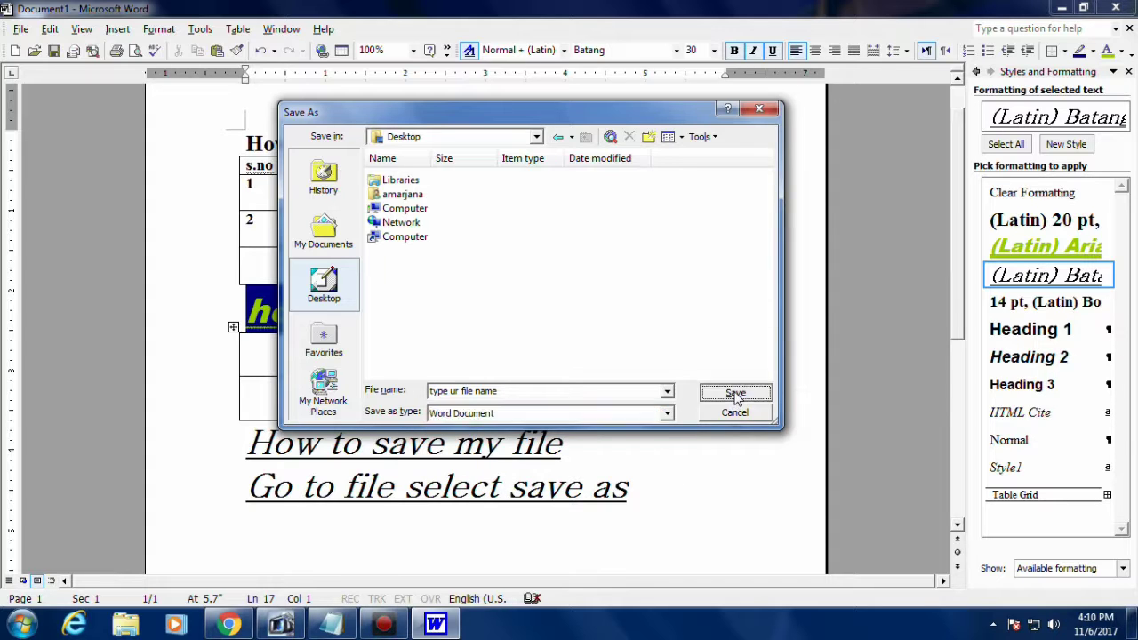
click(1115, 9)
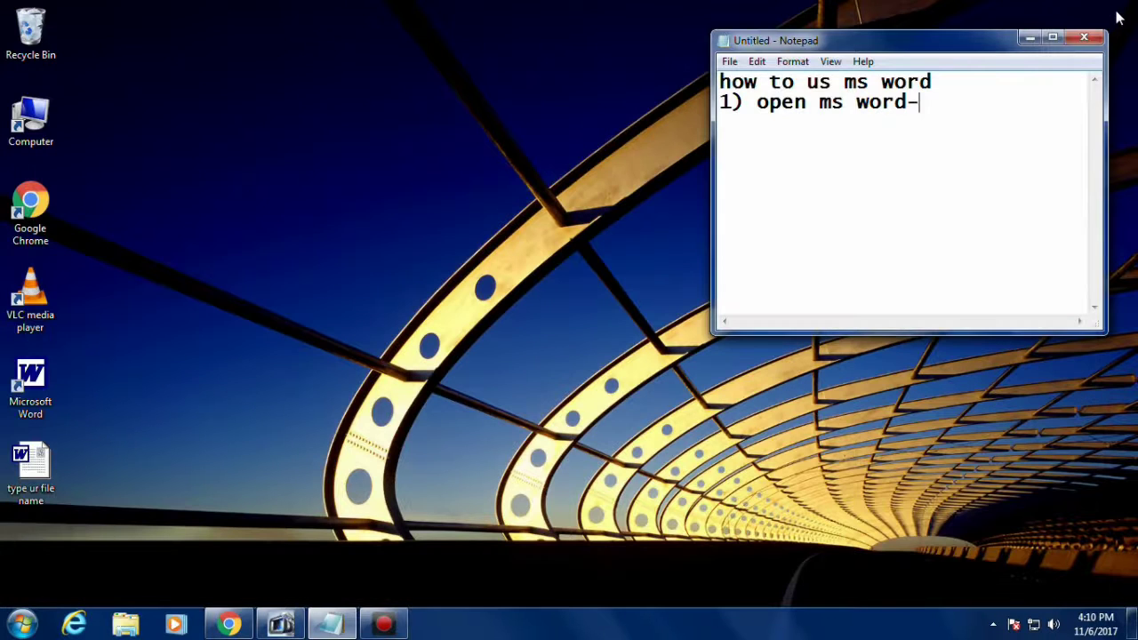
Step: Close Notepad without saving its notes and refresh the desktop to show the new document
click(1084, 36)
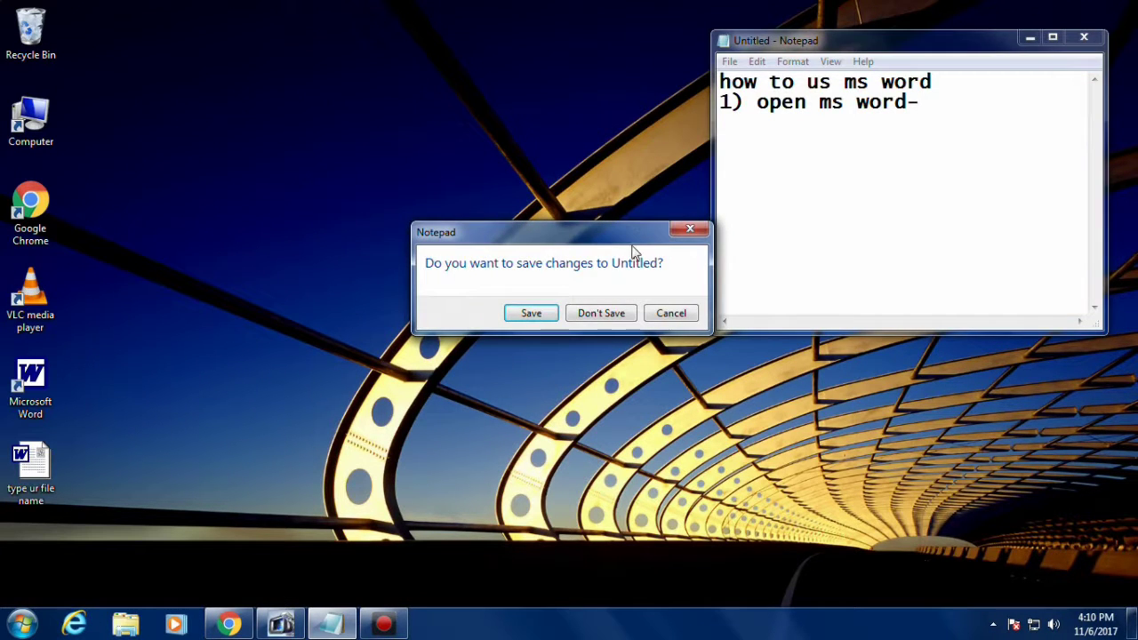
click(601, 313)
right_click(537, 213)
right_click(513, 237)
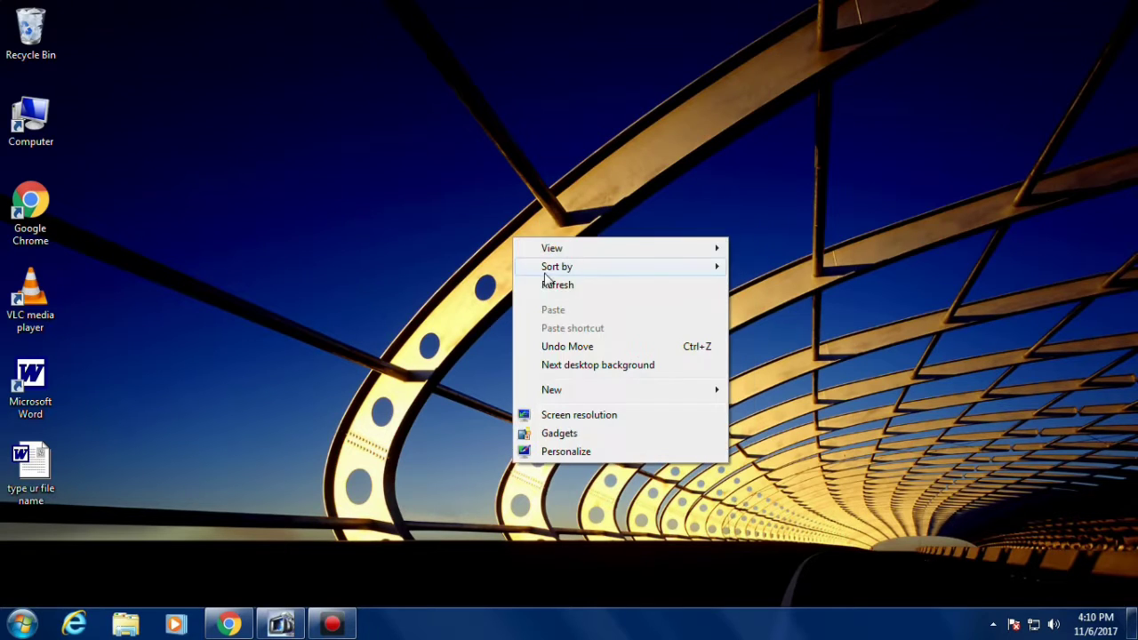
click(552, 285)
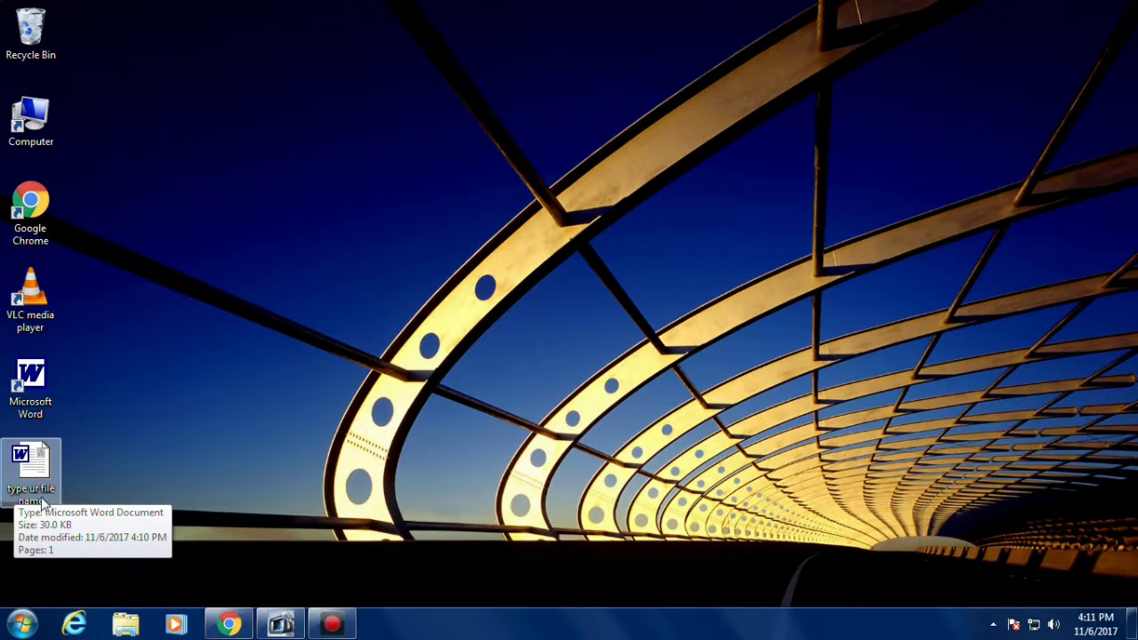
Step: Reopen 'type ur file name' from the desktop in Word and place the cursor at its end
double_click(25, 475)
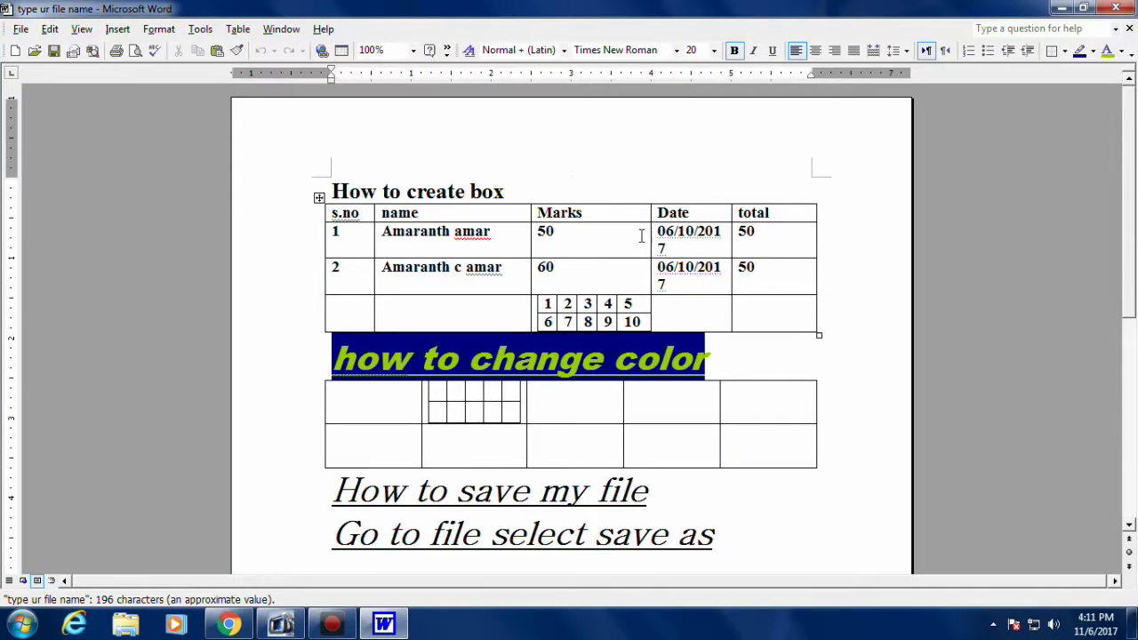
mouse_move(471, 125)
mouse_down()
mouse_move(539, 410)
mouse_move(622, 534)
mouse_up()
click(640, 490)
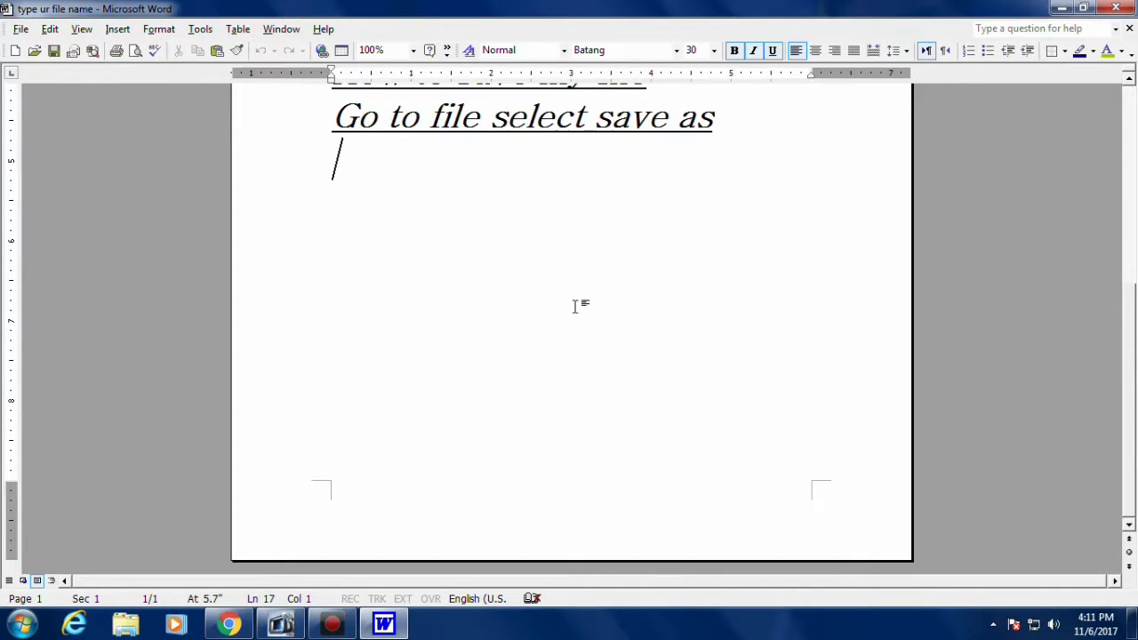
Step: Add two blank lines and type 'Type enter next page also p', deleting the stray trailing letters
key(Return)
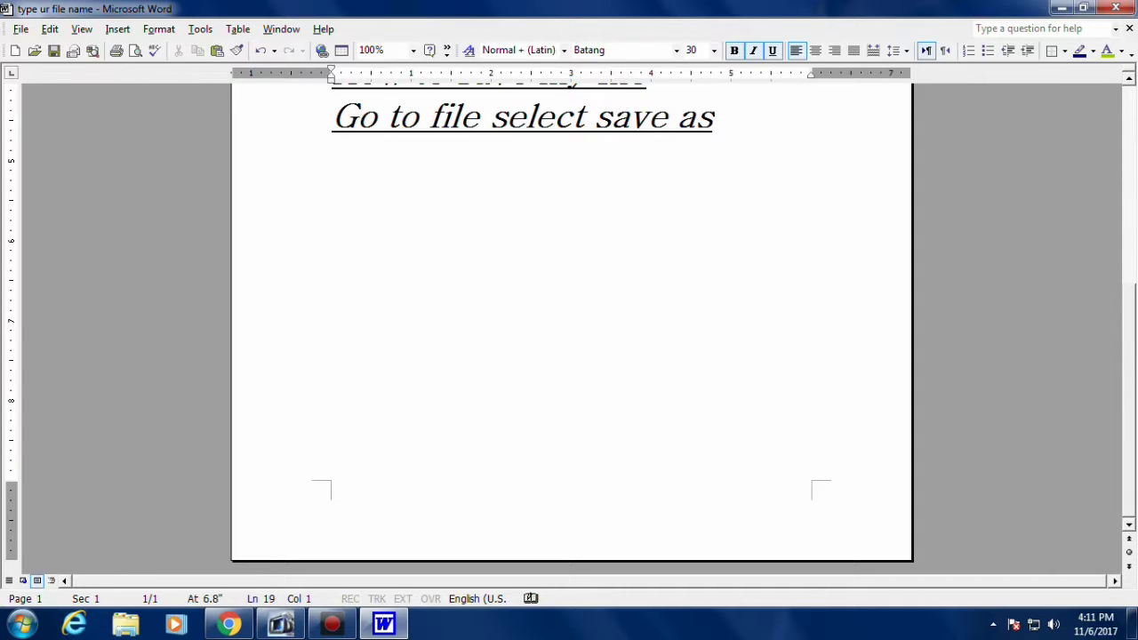
key(Return)
text(type )
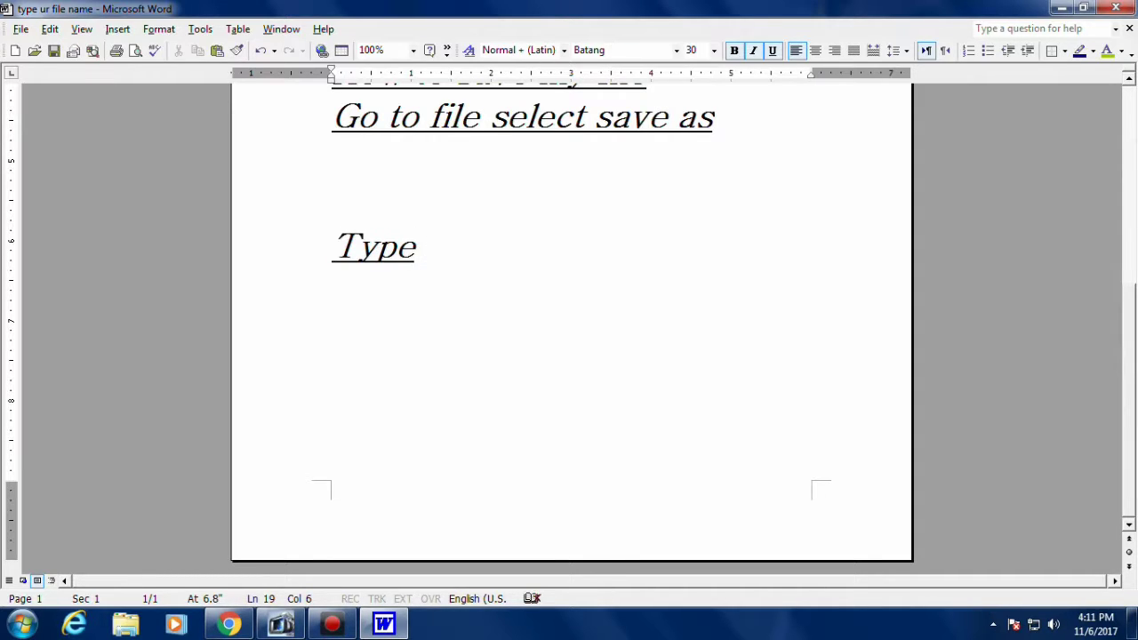
text(ent)
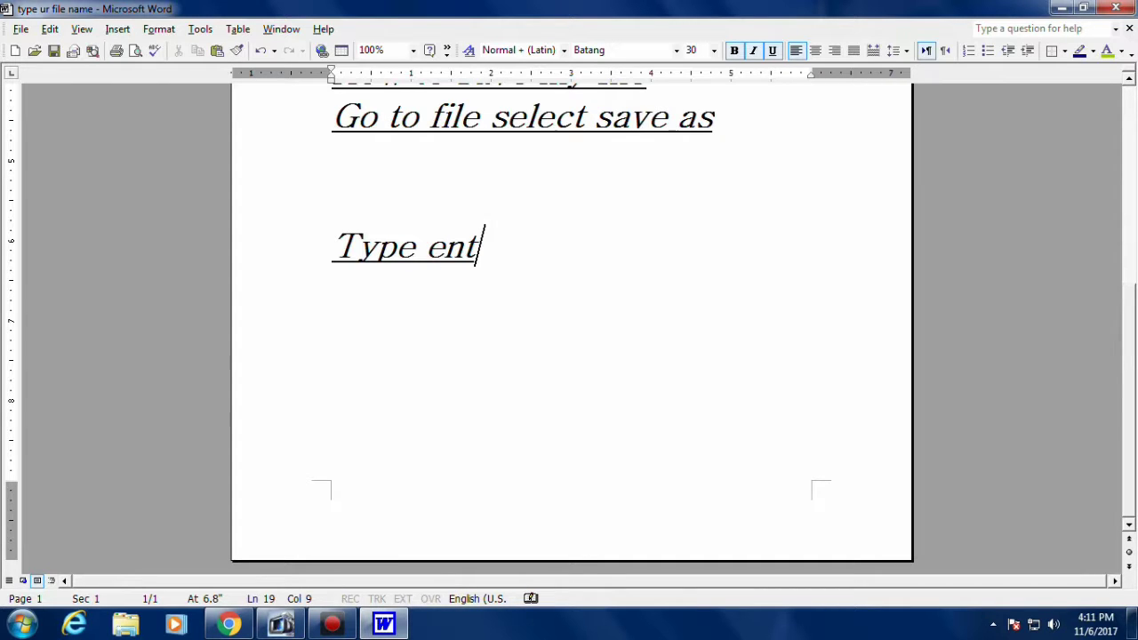
text(er )
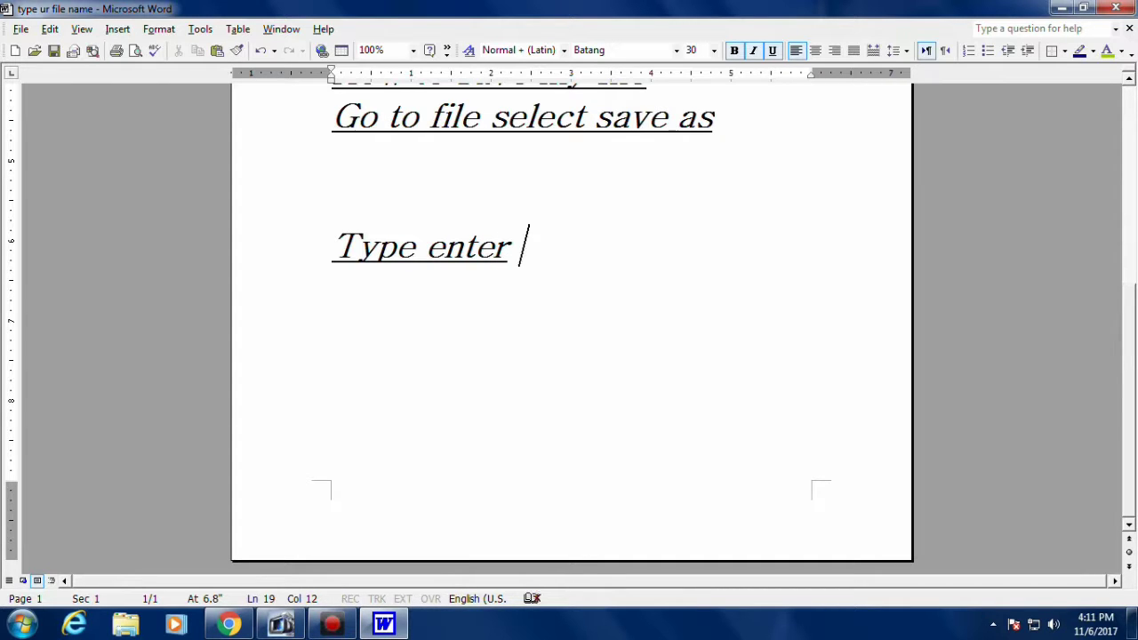
text(next )
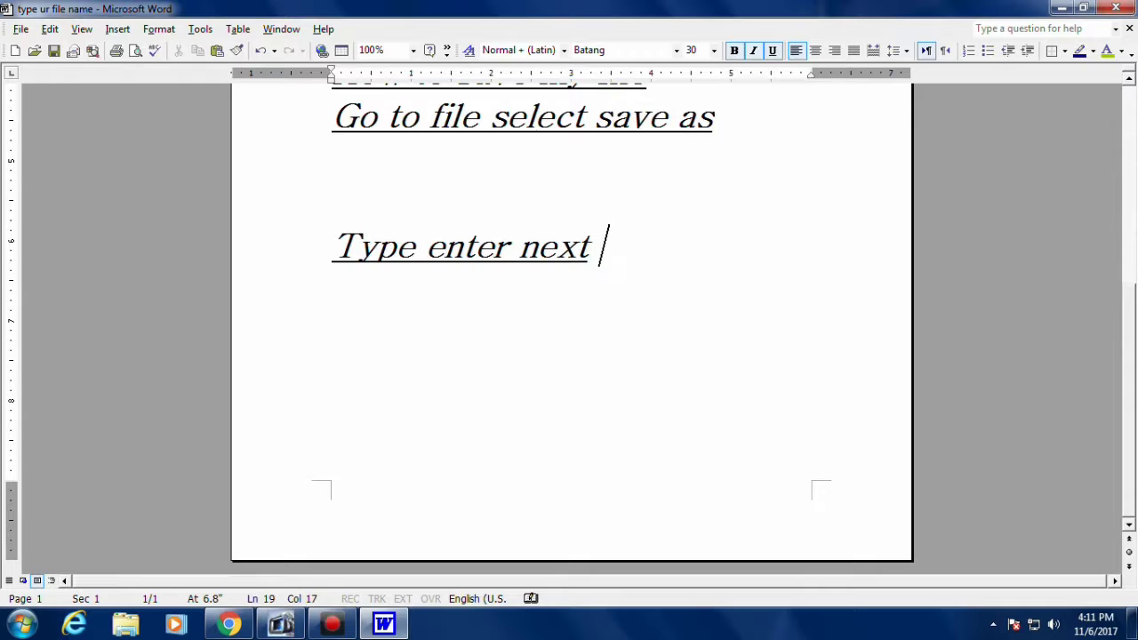
text(page al)
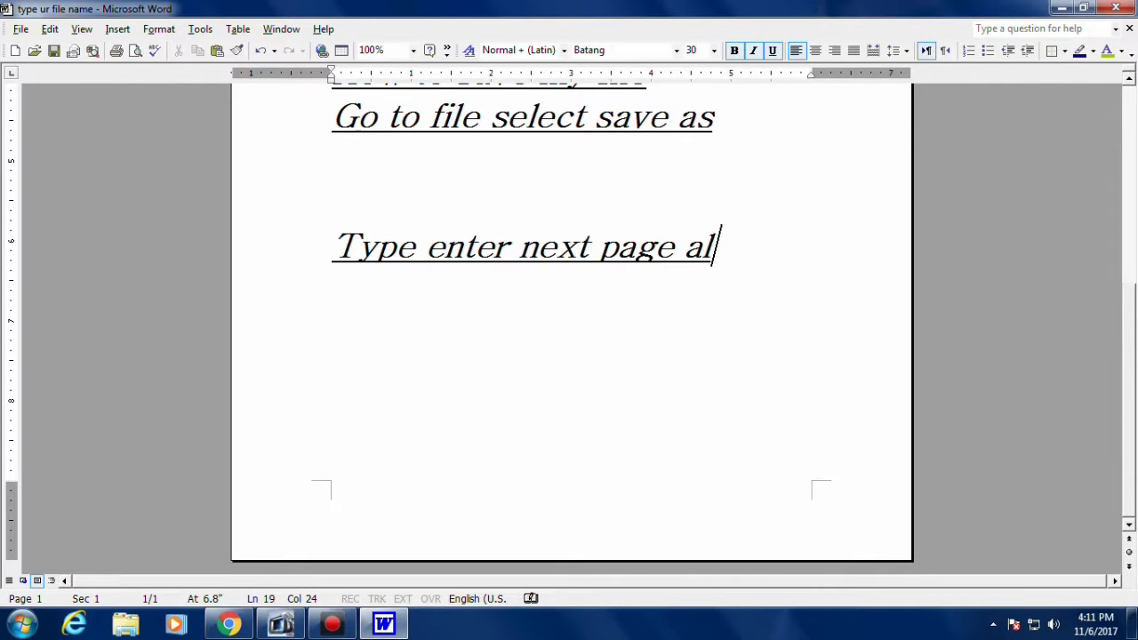
text(so pe)
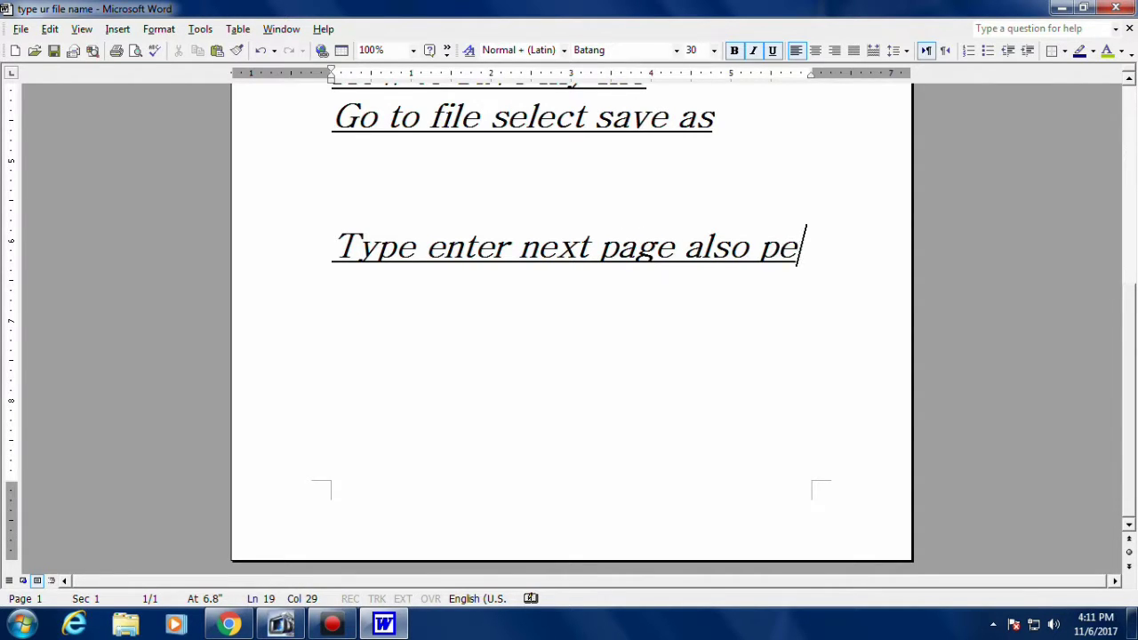
text(n)
key(BackSpace)
key(BackSpace)
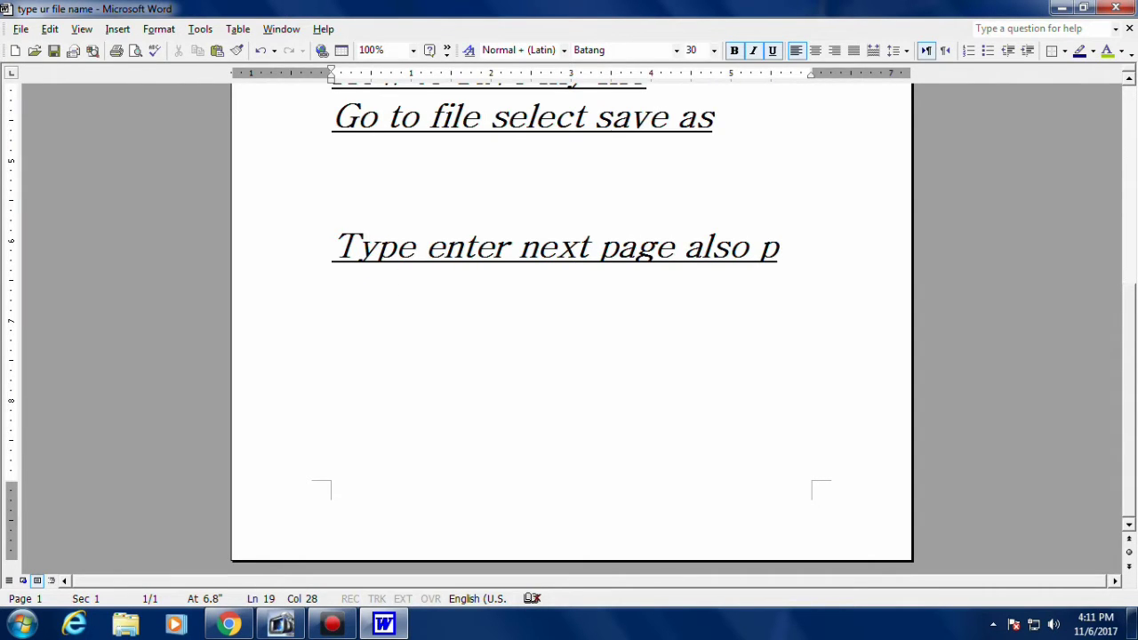